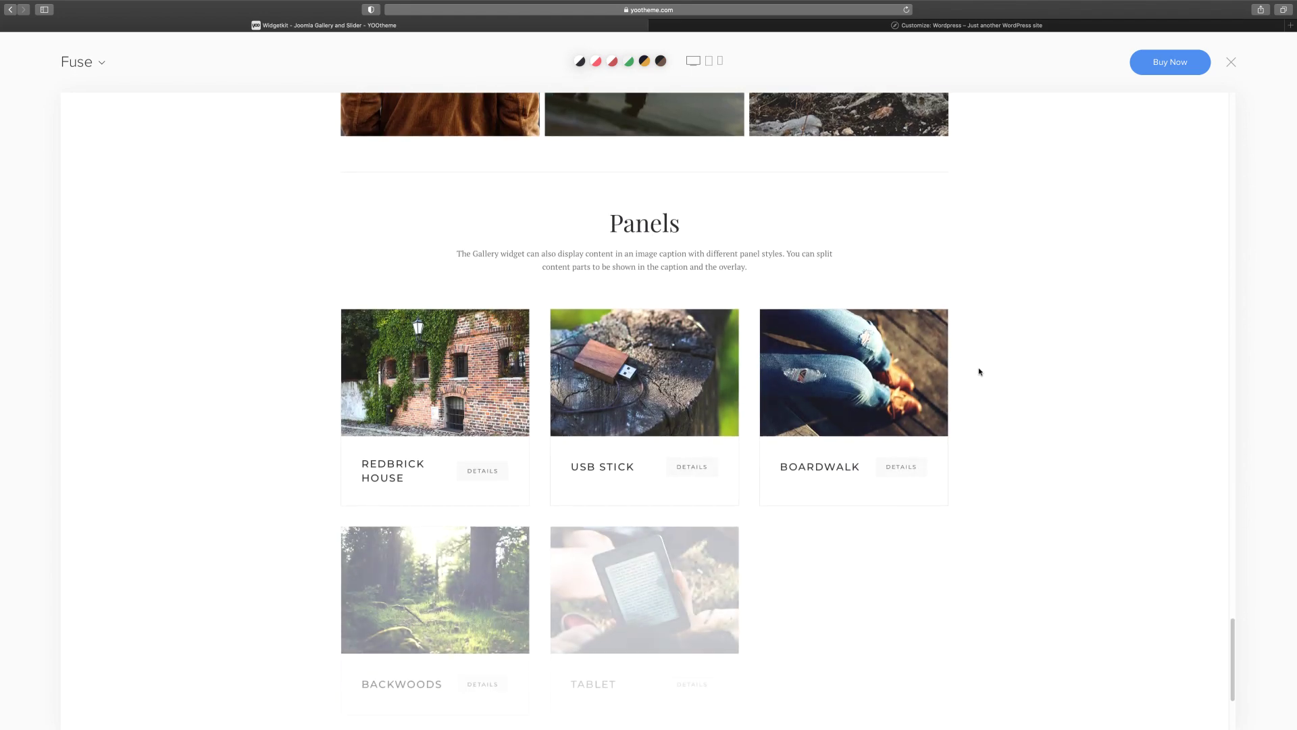
Step: Open the Slideshow widget demo and advance its slideshow to the third slide
scroll(767, 441, up, 15)
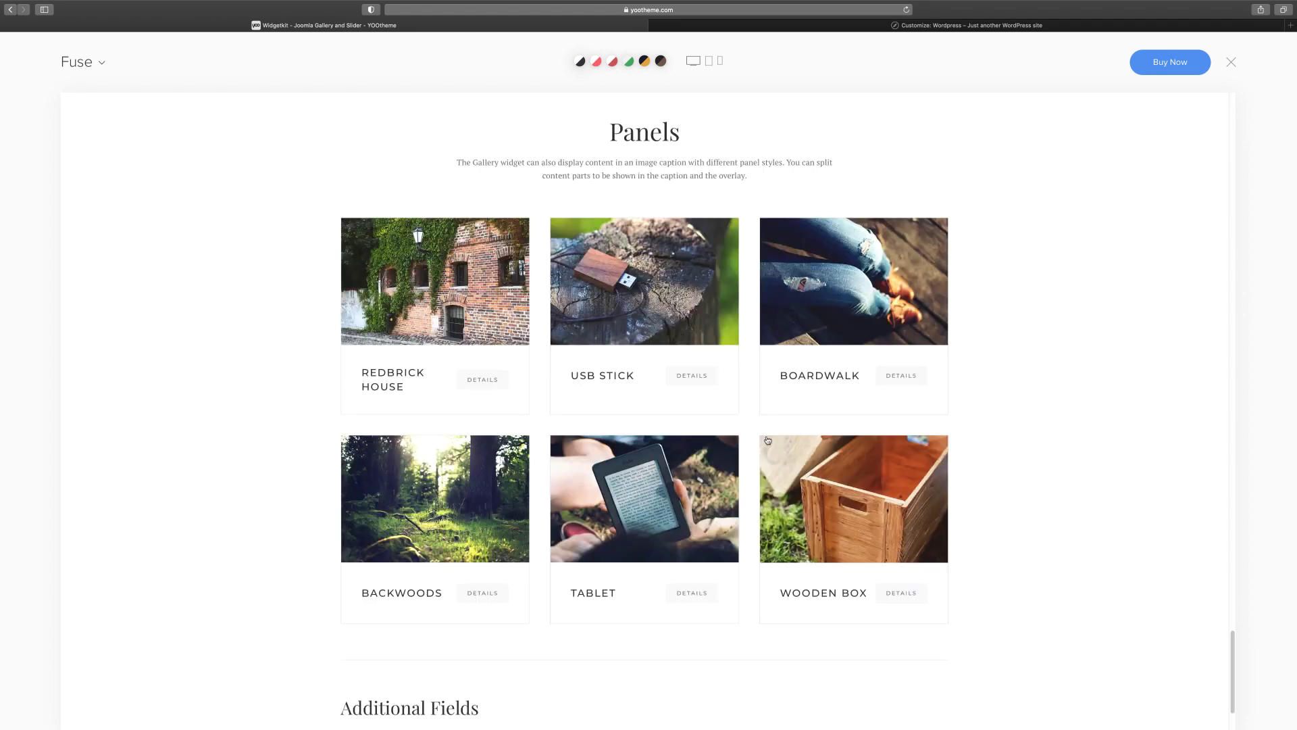
mouse_move(932, 118)
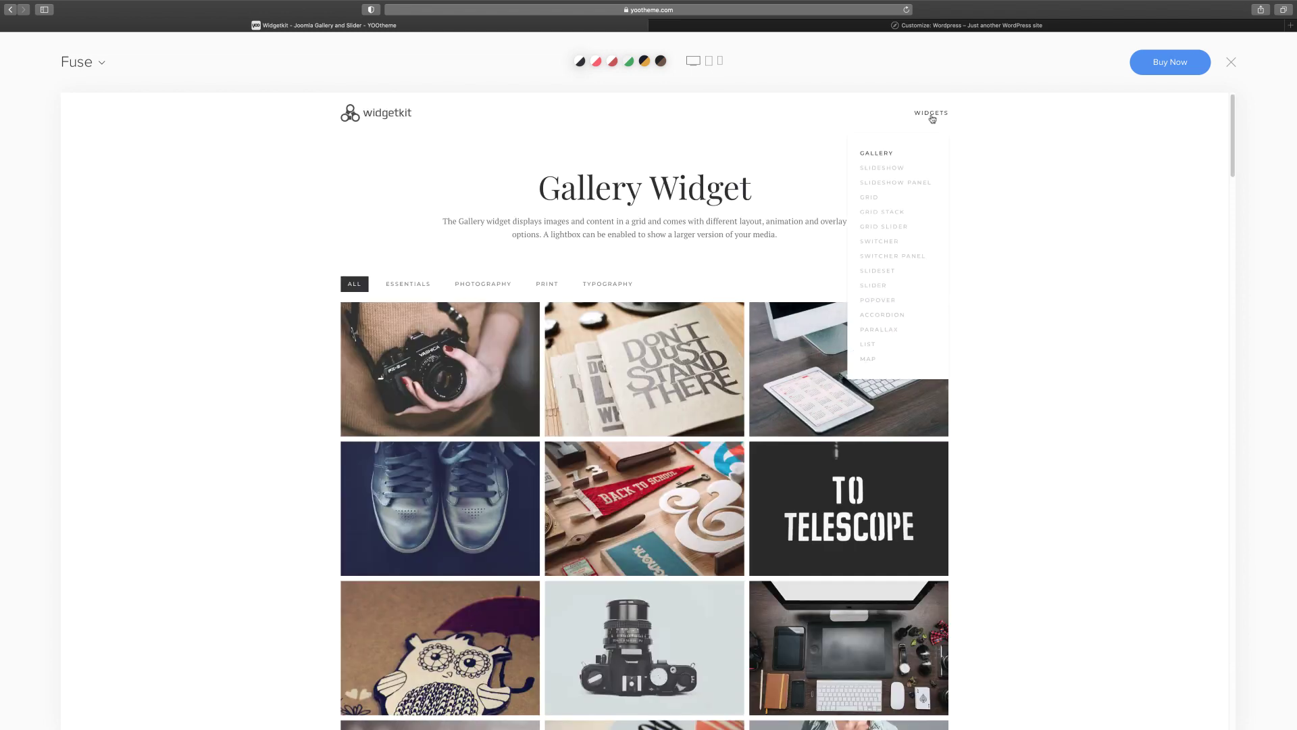
click(882, 168)
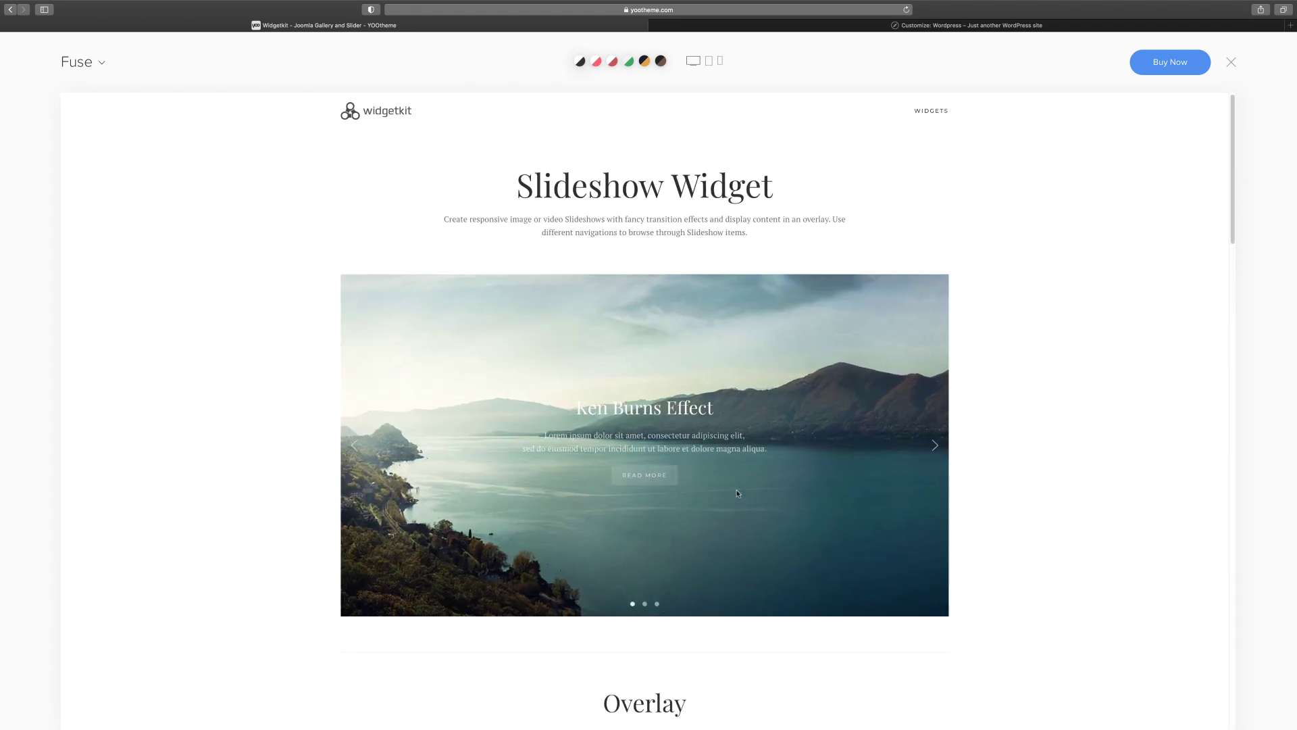
click(936, 448)
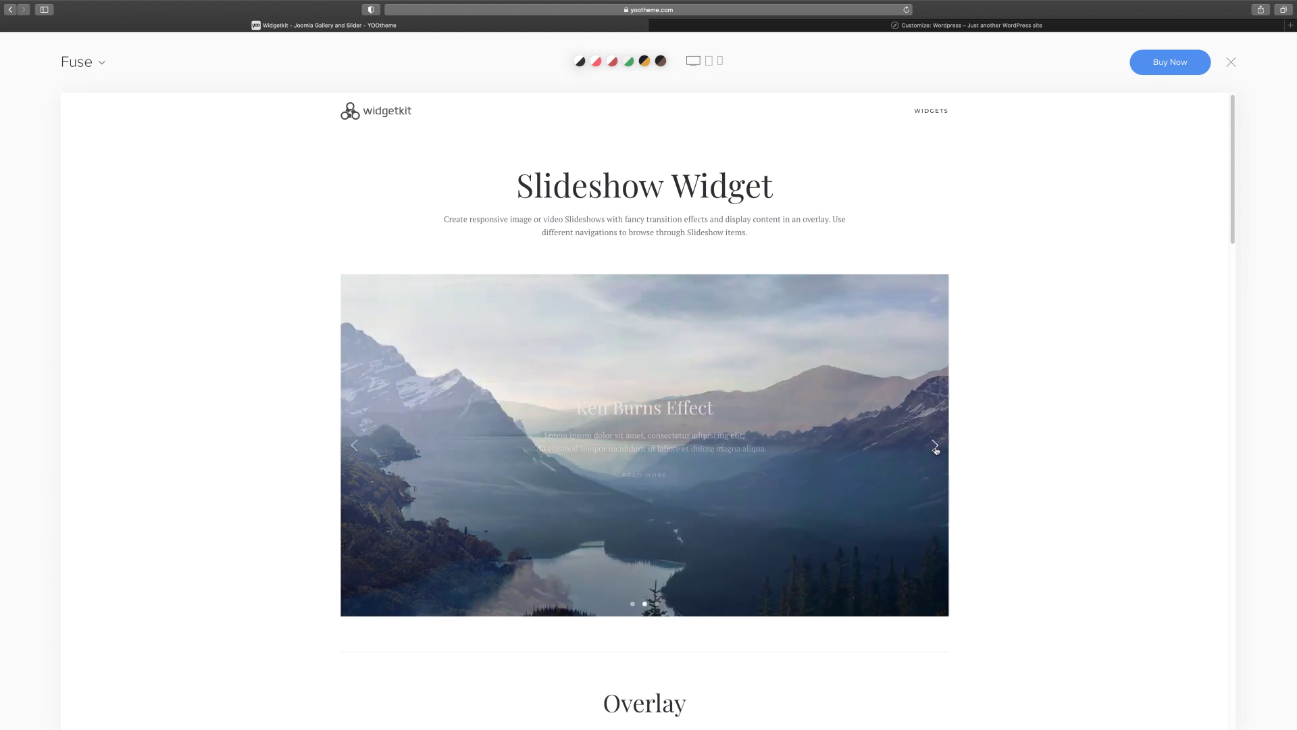
click(936, 447)
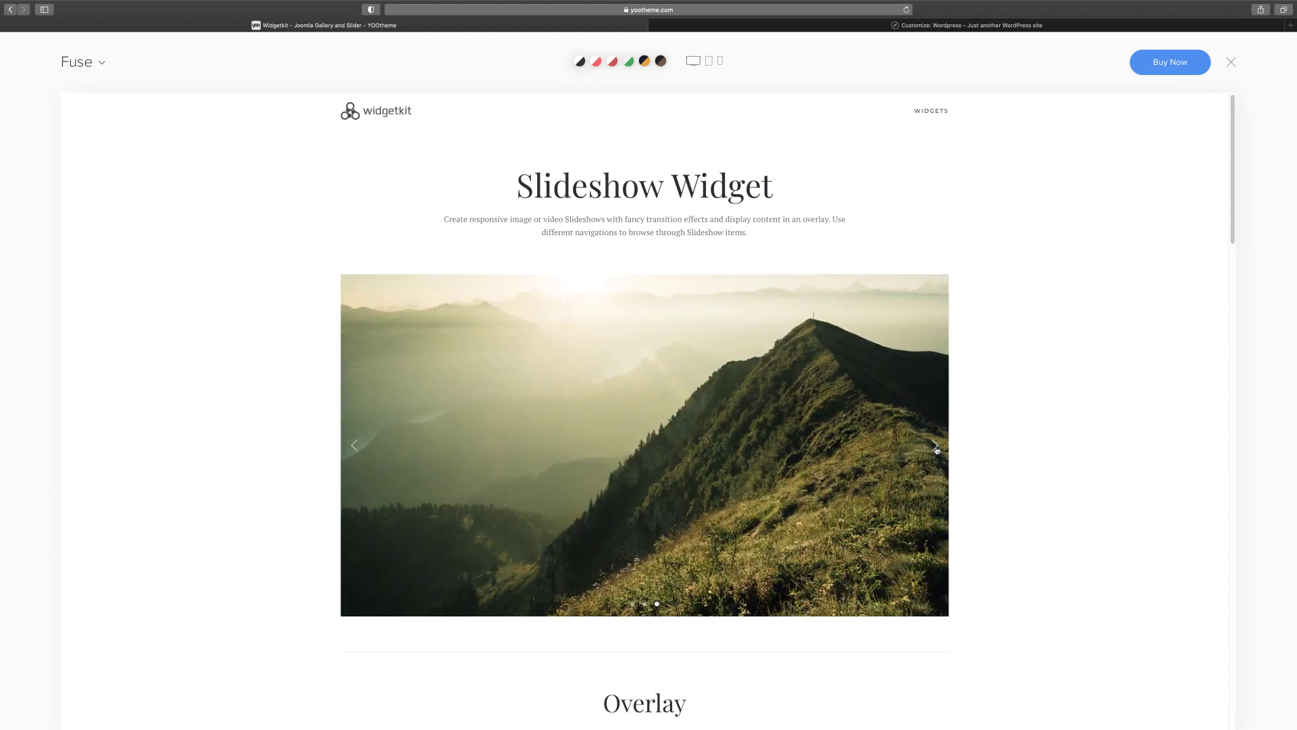
Step: Scroll through the Slideshow examples and play the second video slide
scroll(936, 447, down, 2)
scroll(936, 445, down, 3)
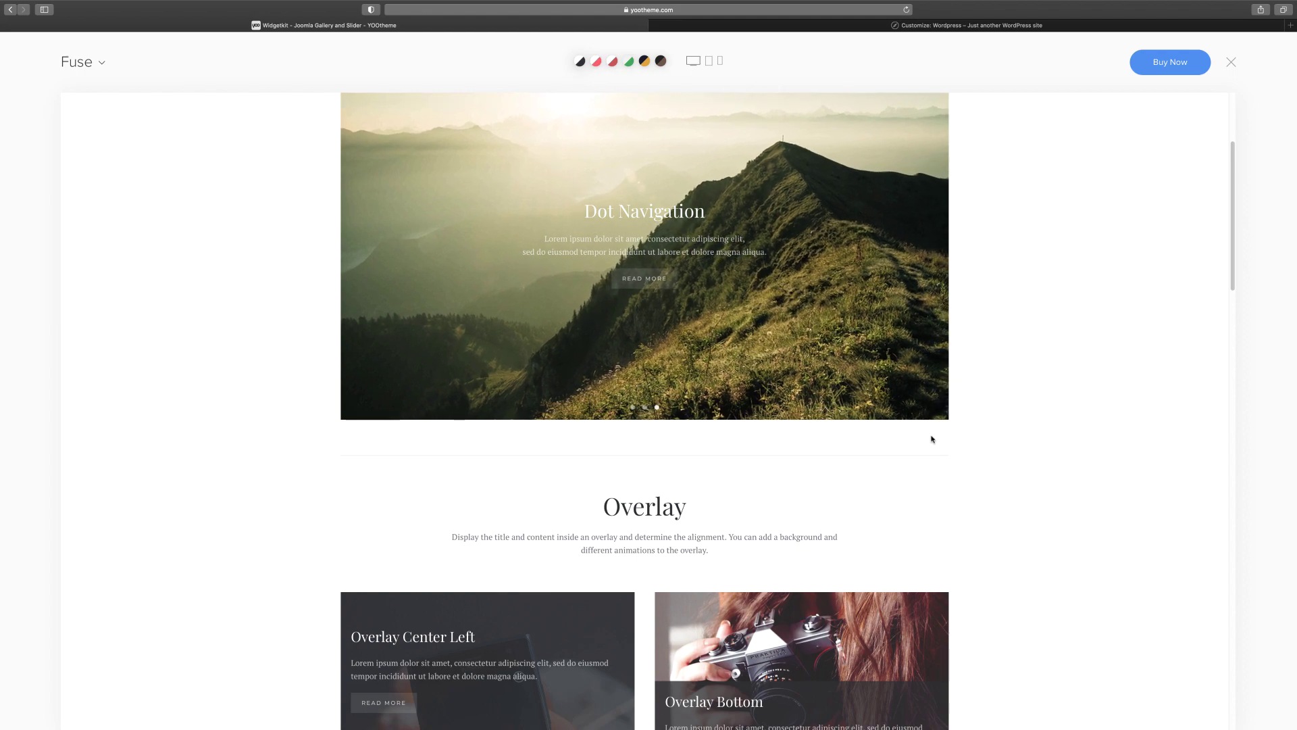
scroll(936, 446, down, 4)
scroll(939, 434, down, 4)
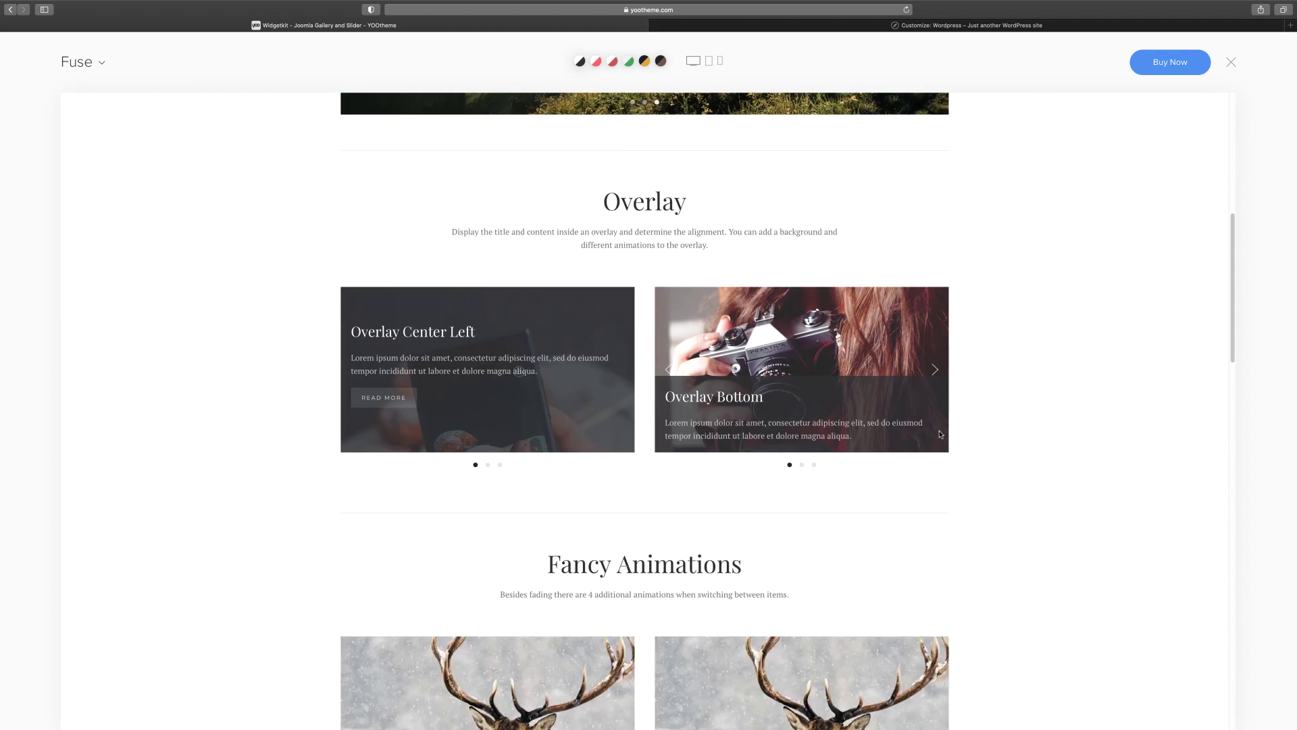
scroll(928, 433, down, 4)
scroll(566, 501, down, 4)
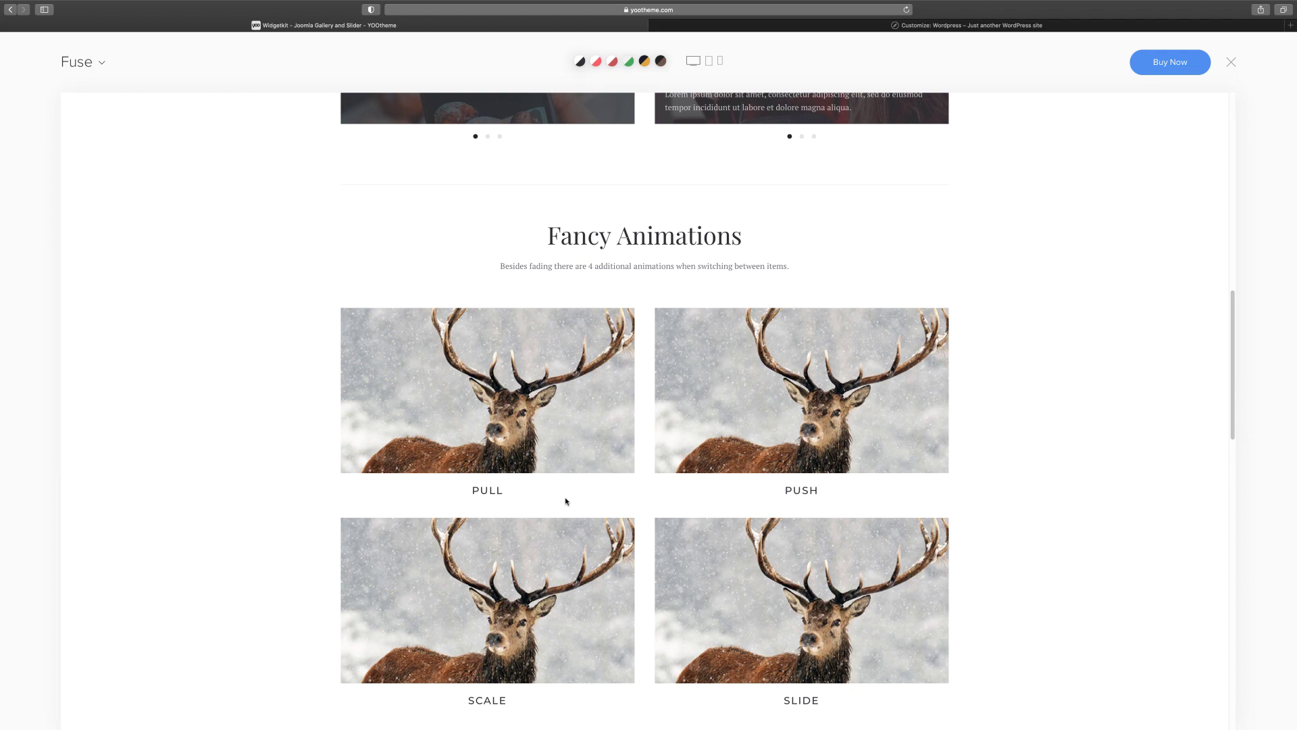
scroll(967, 419, down, 12)
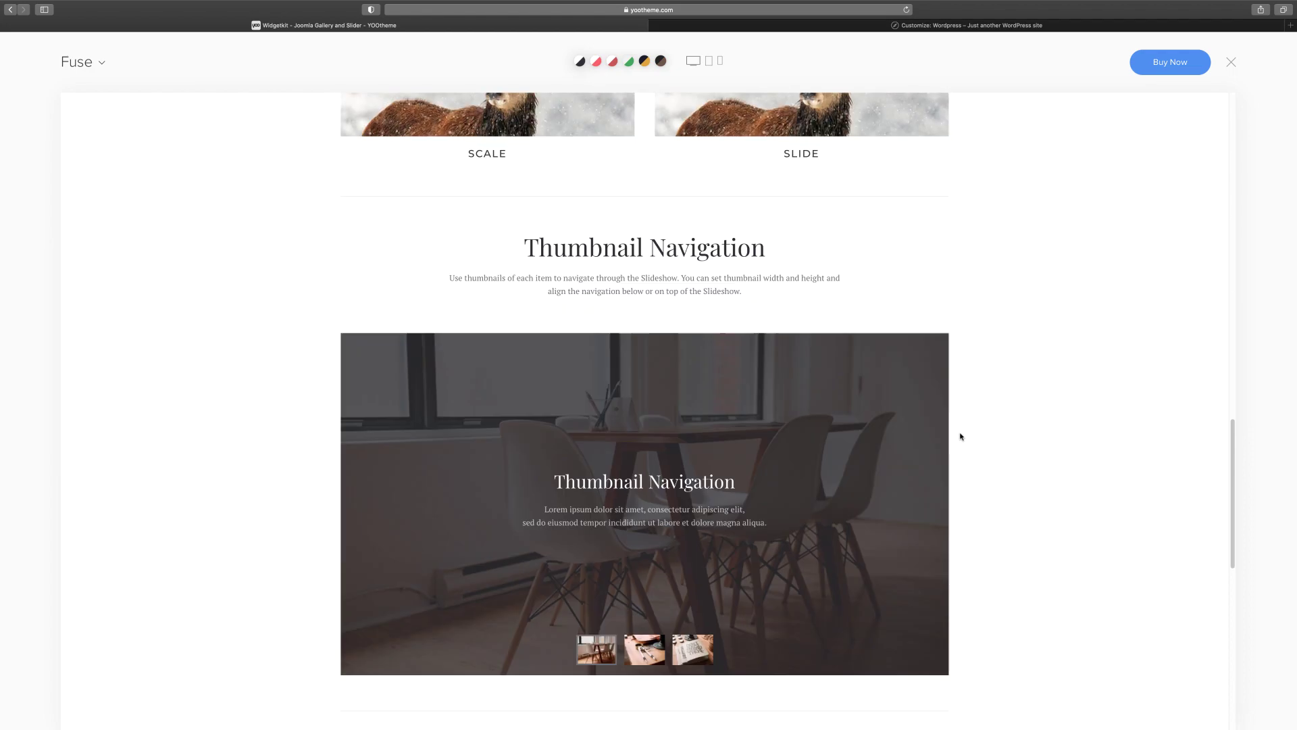
scroll(961, 437, down, 14)
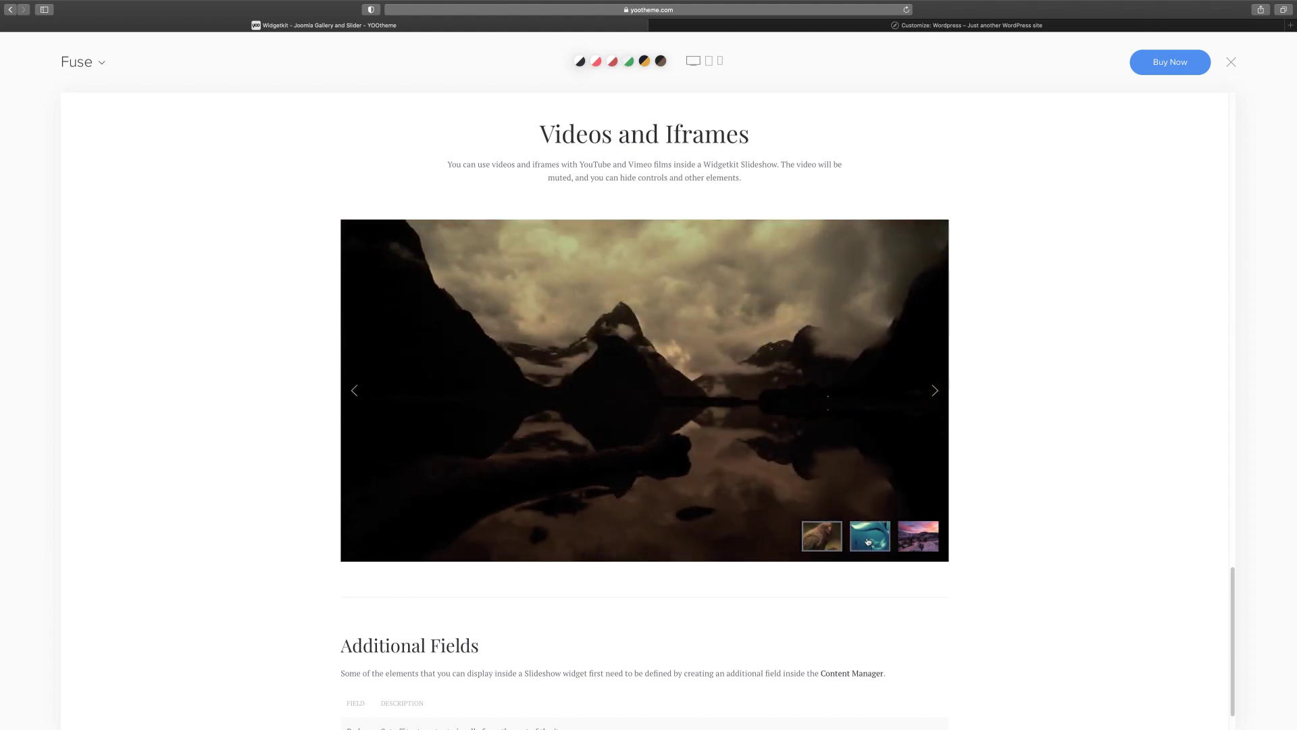
click(869, 540)
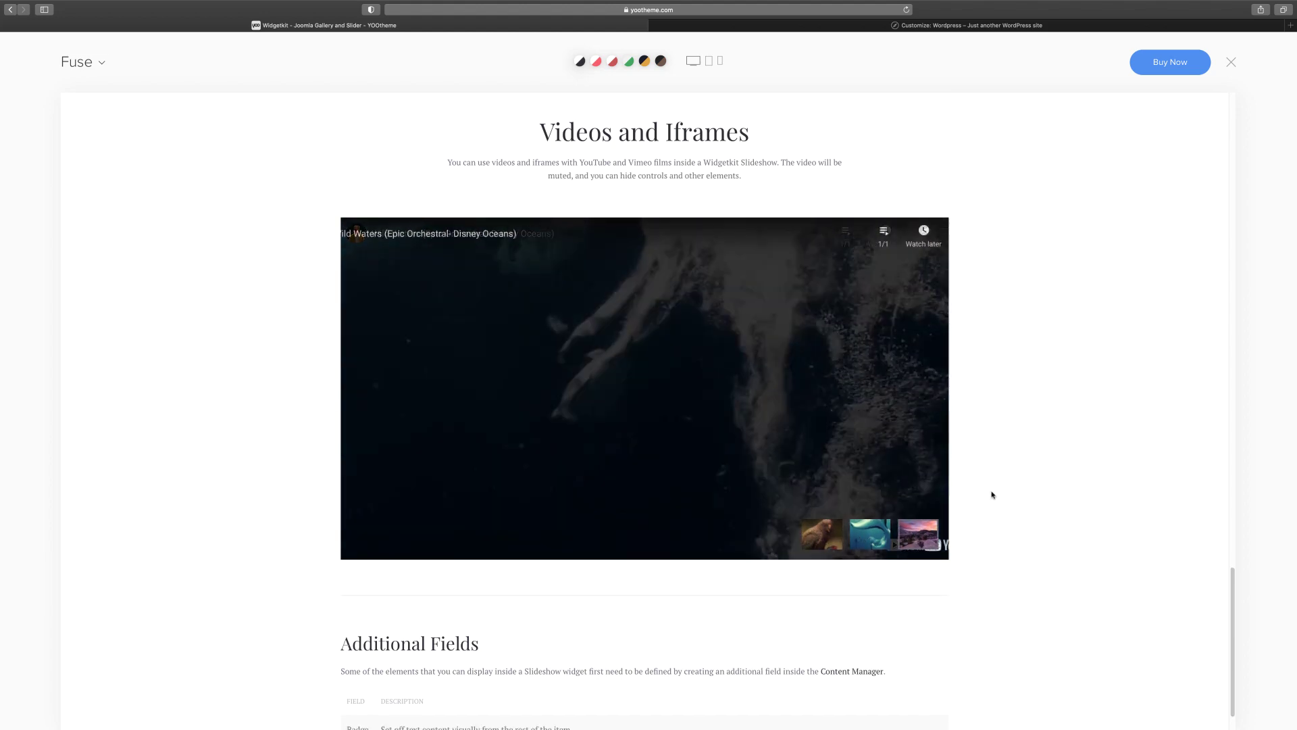
scroll(994, 492, down, 1)
scroll(994, 494, up, 4)
scroll(994, 494, up, 10)
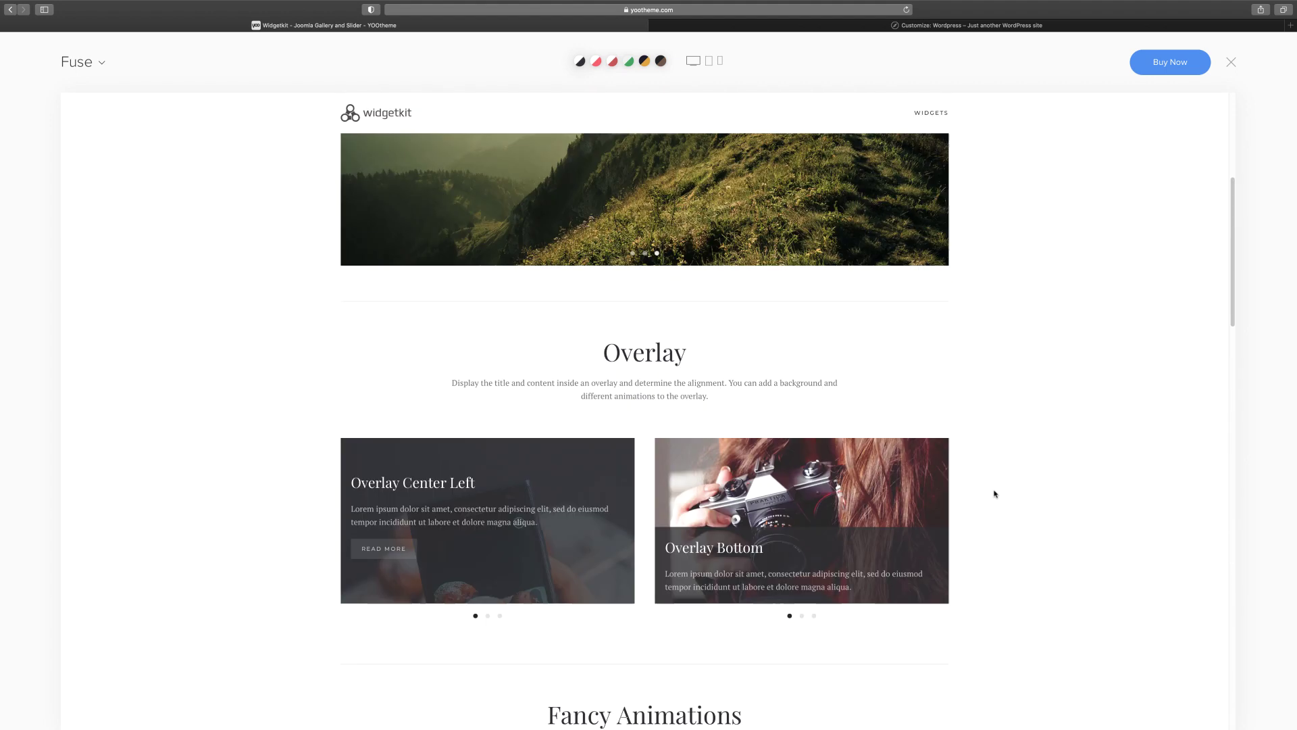
Step: Open the Slideshow Panel demo page and scroll through it
mouse_move(924, 119)
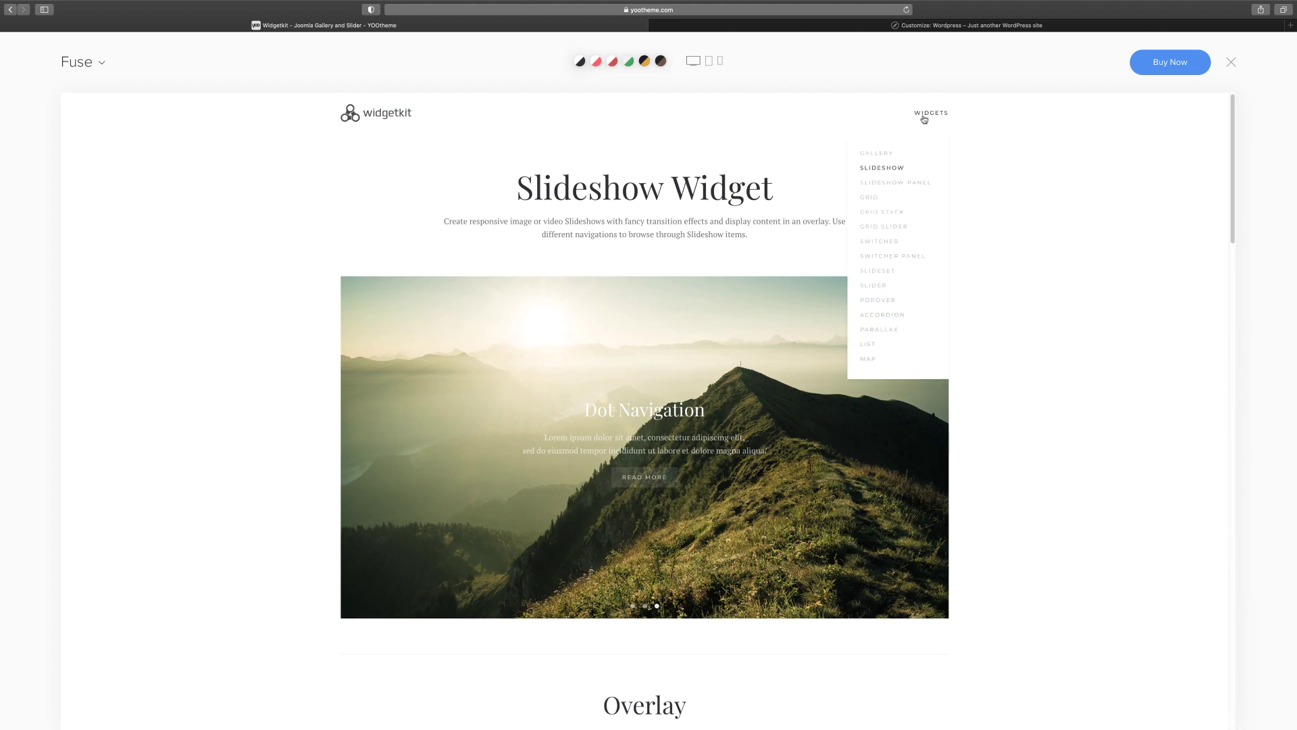
click(892, 184)
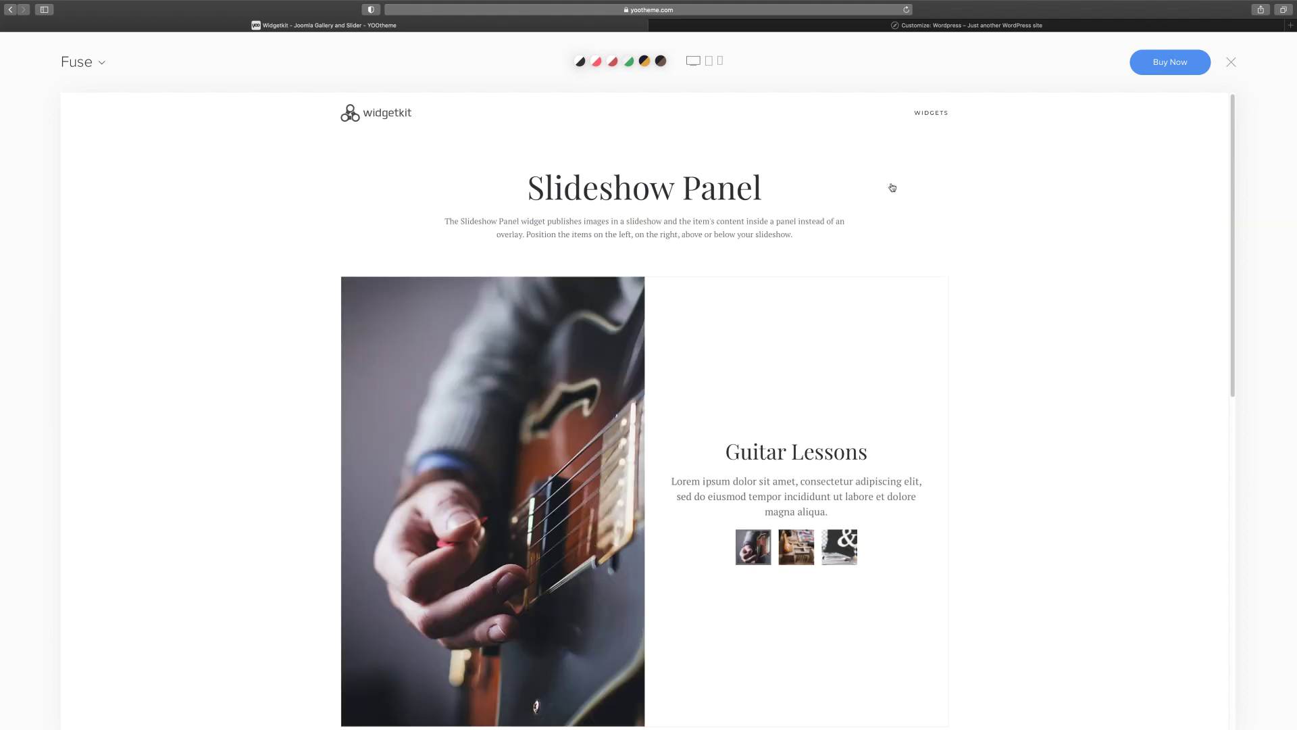
scroll(774, 362, down, 5)
scroll(774, 363, down, 5)
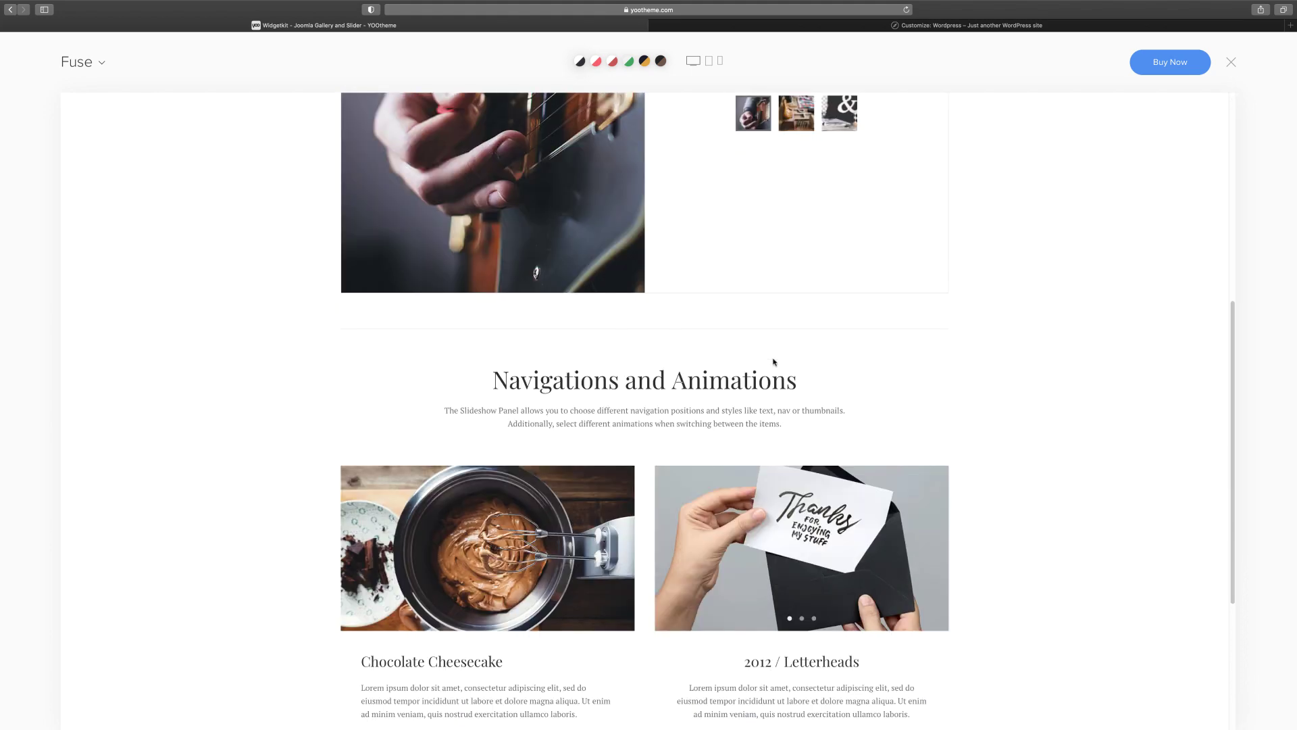
scroll(776, 356, up, 10)
Step: Open the Grid widget demo and scroll through its sections
mouse_move(931, 116)
click(871, 198)
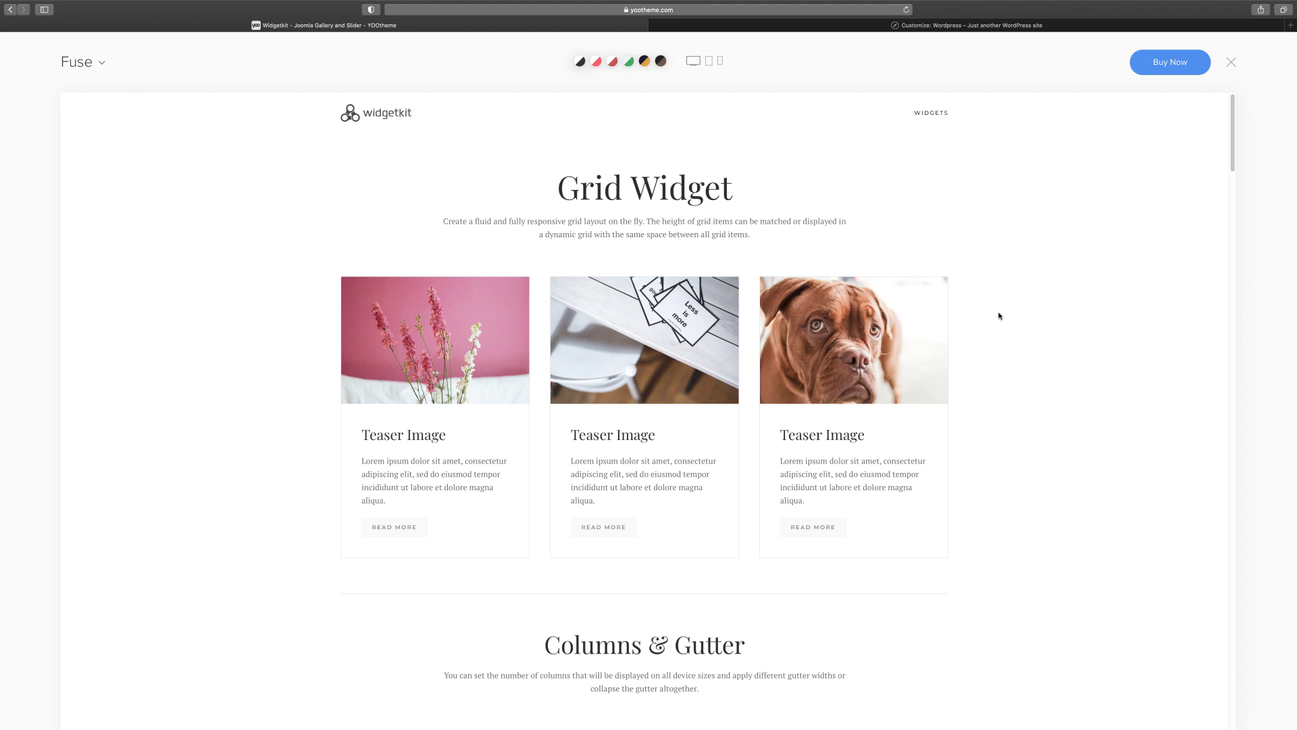
scroll(999, 315, down, 4)
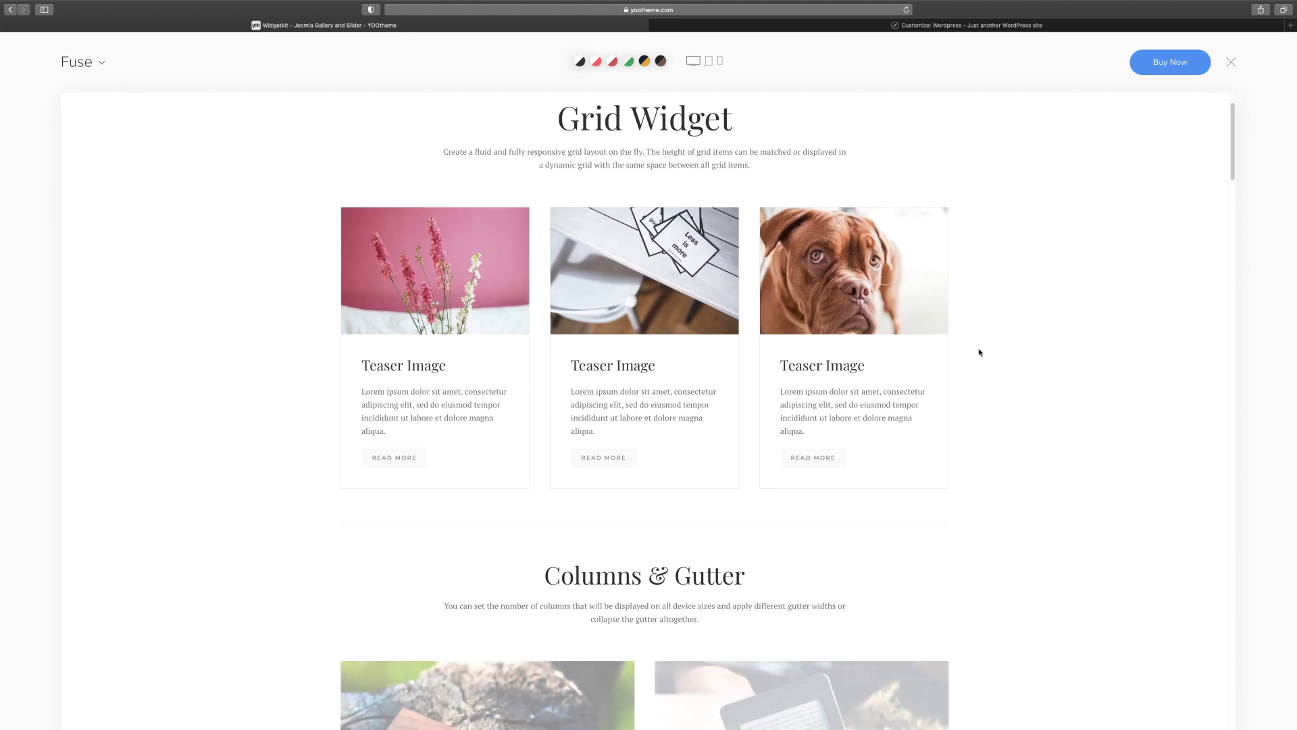
scroll(979, 352, down, 4)
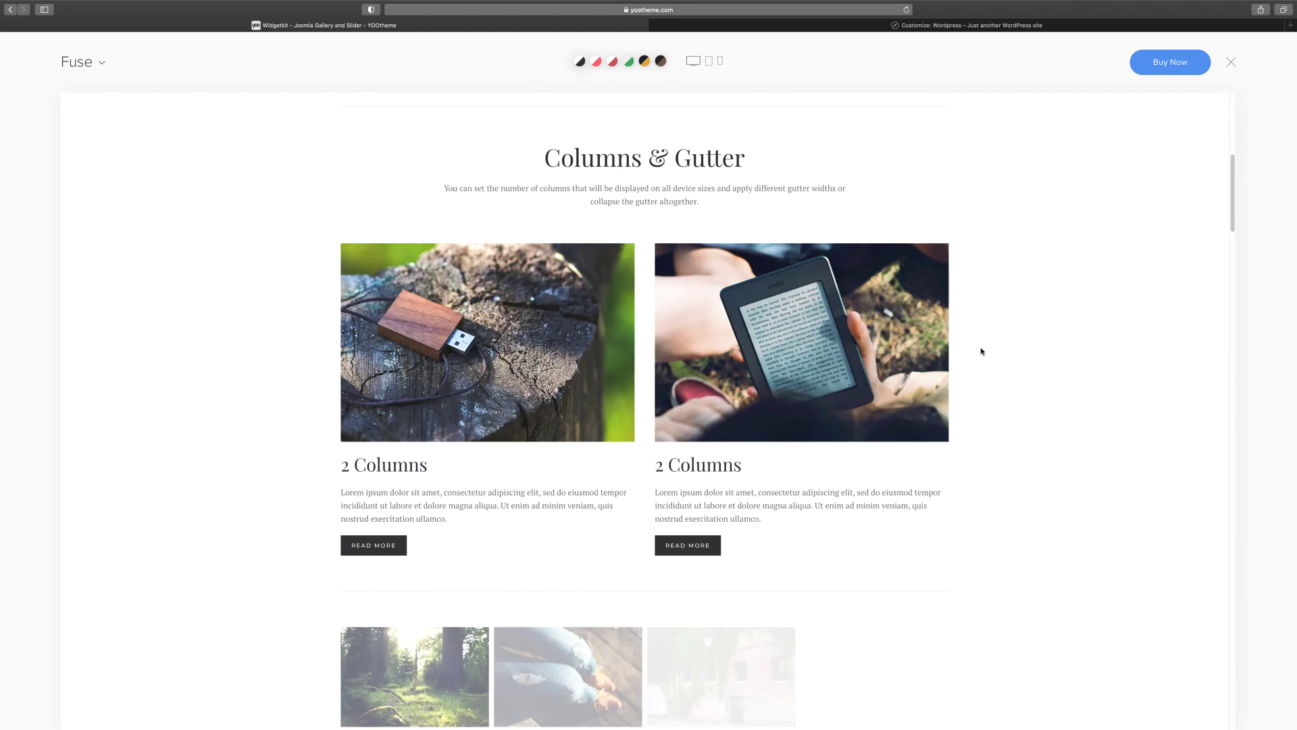
scroll(981, 351, down, 2)
scroll(984, 351, down, 5)
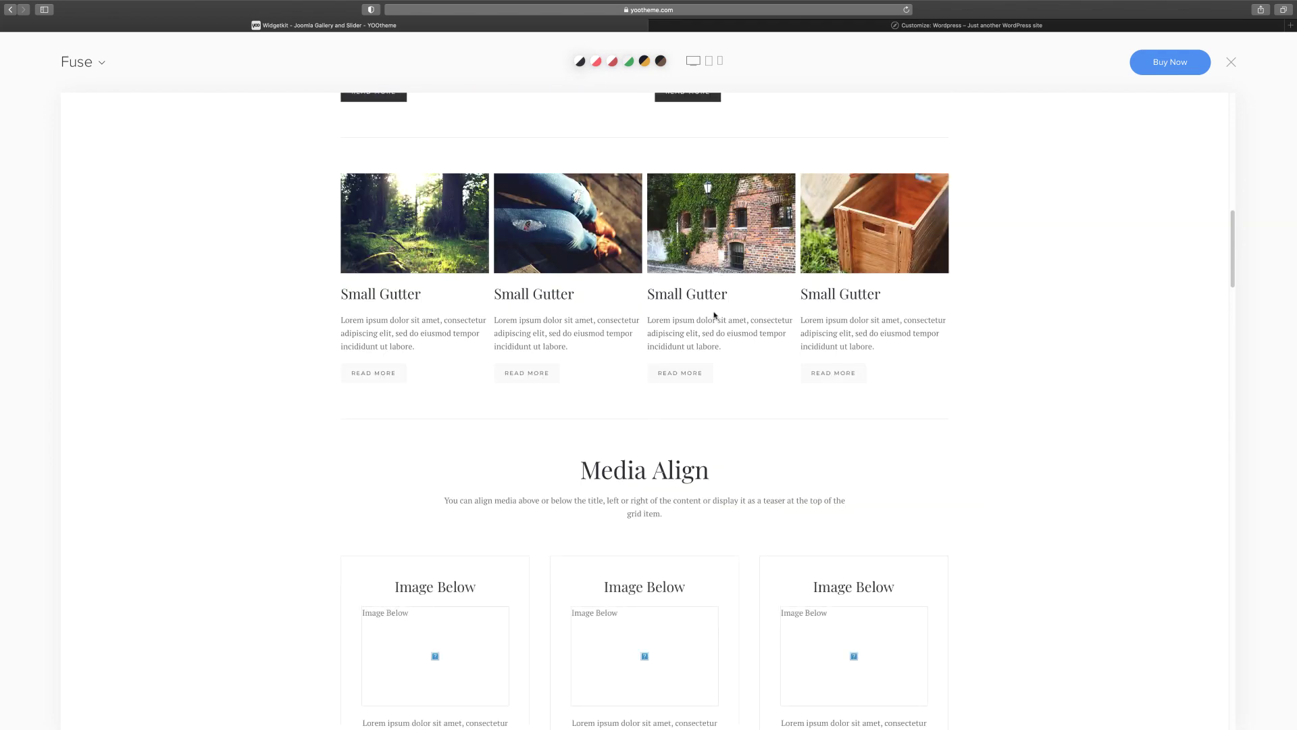
scroll(740, 430, down, 15)
scroll(740, 430, down, 5)
scroll(921, 347, up, 20)
Step: Open the Grid Stack demo and scroll through its Alternate Order and Marginless examples
mouse_move(934, 123)
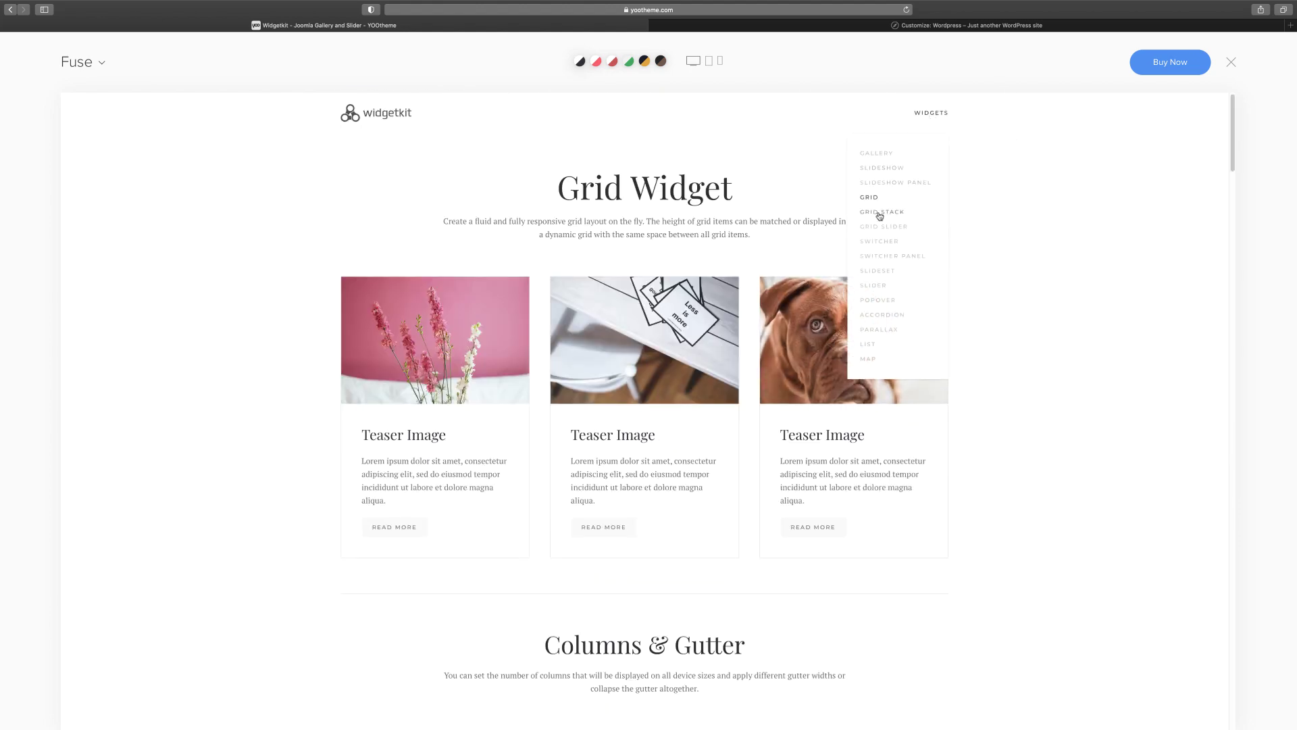
click(879, 214)
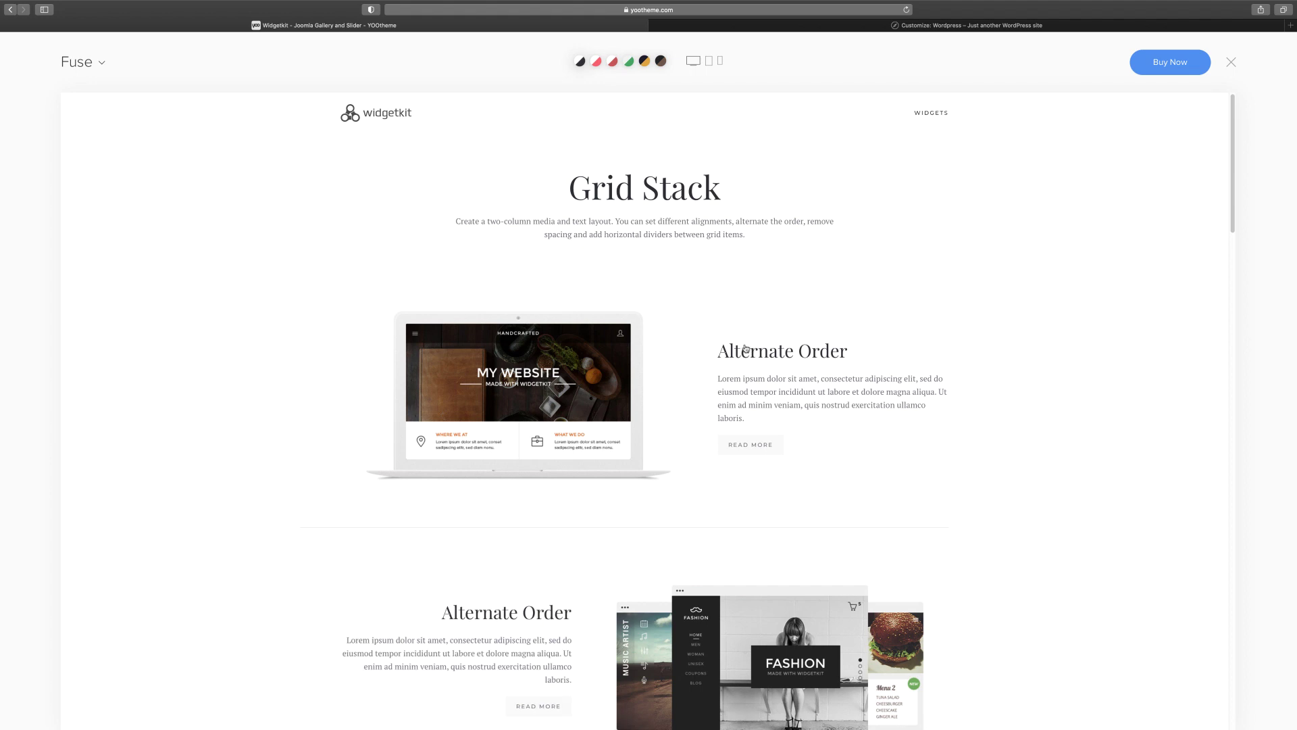
scroll(745, 349, down, 5)
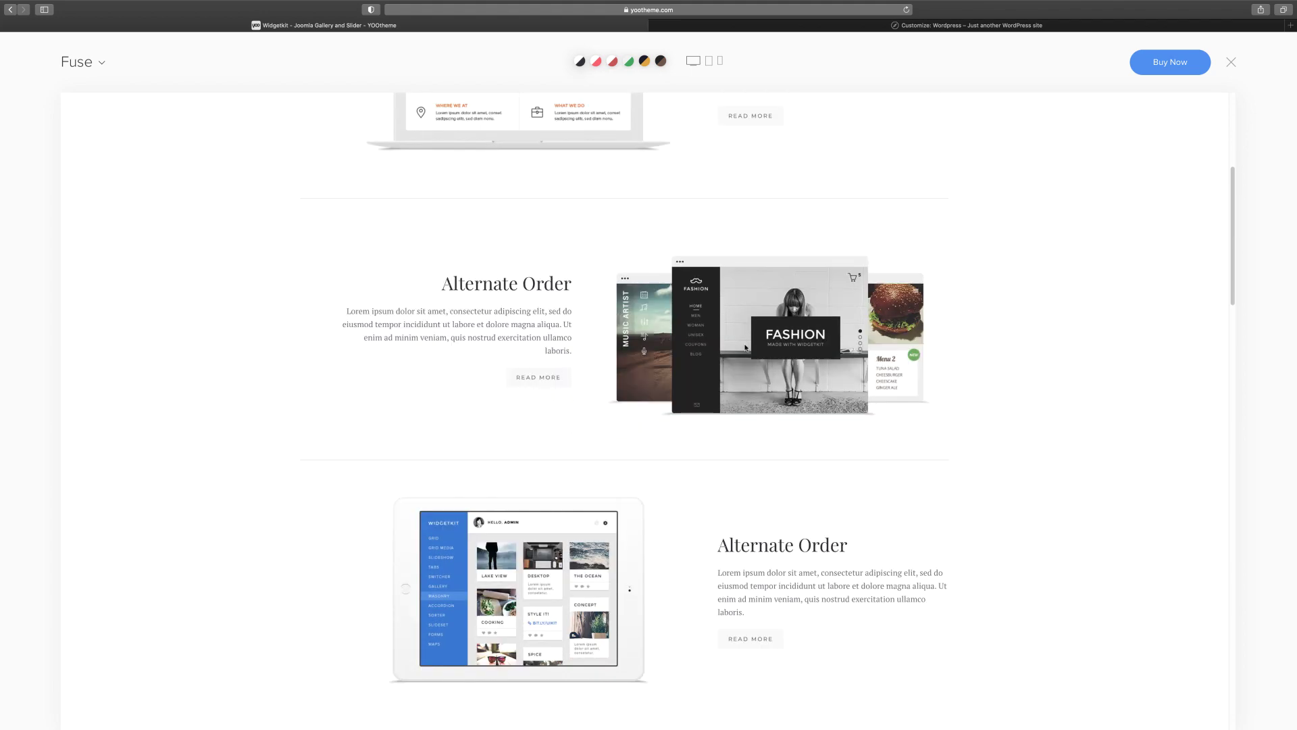
scroll(745, 348, down, 5)
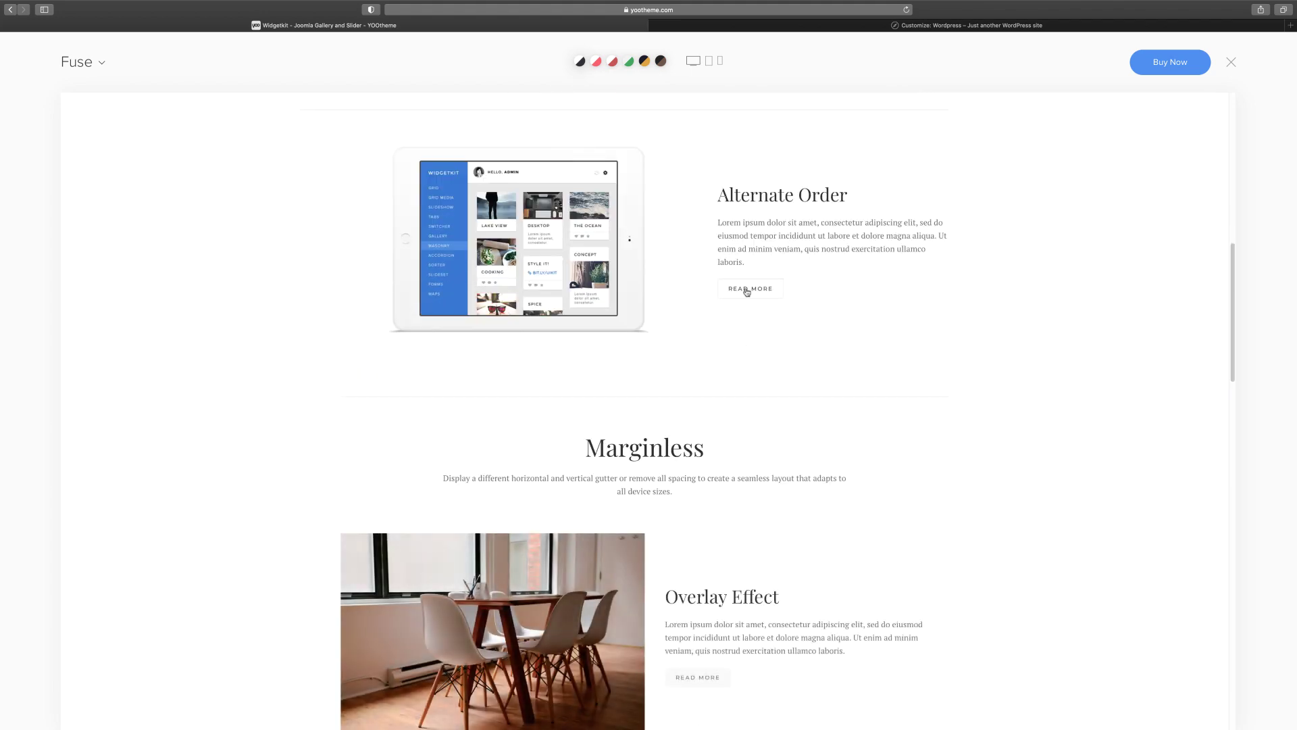
scroll(747, 291, down, 3)
scroll(703, 504, down, 1)
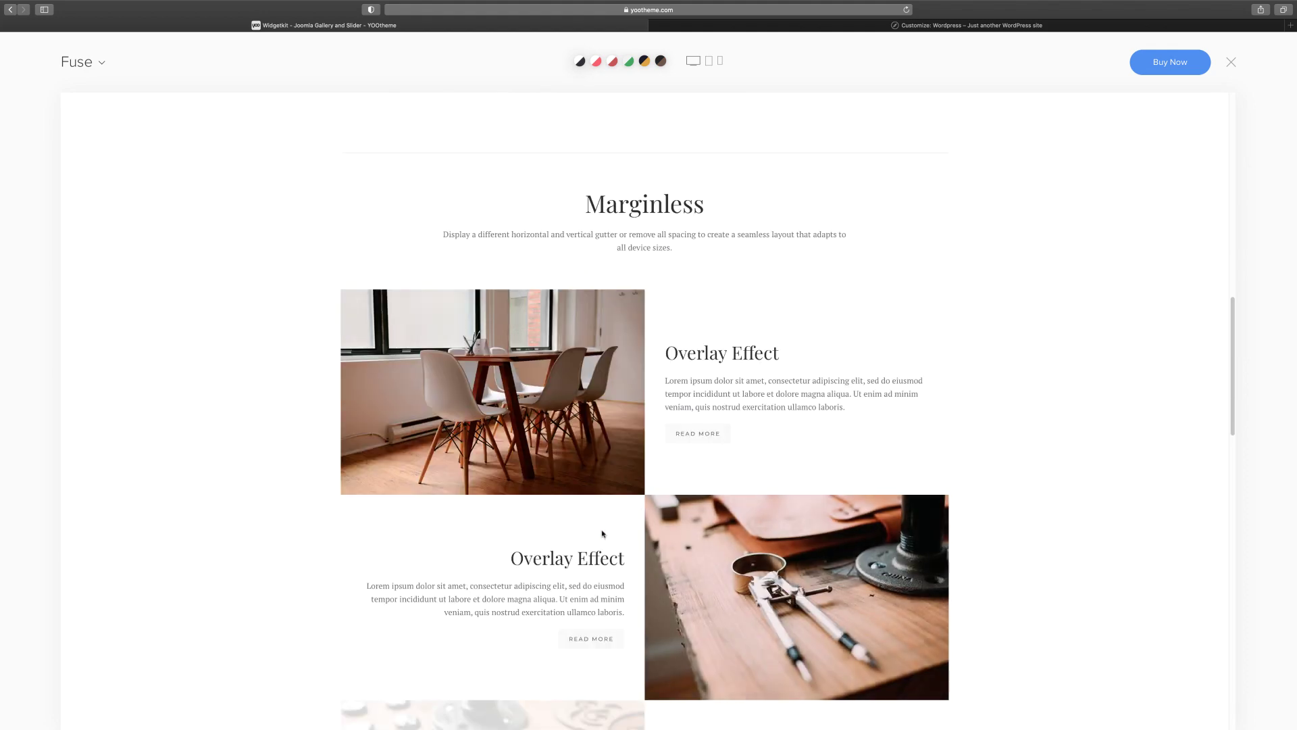
scroll(603, 533, down, 3)
scroll(763, 358, up, 20)
mouse_move(916, 124)
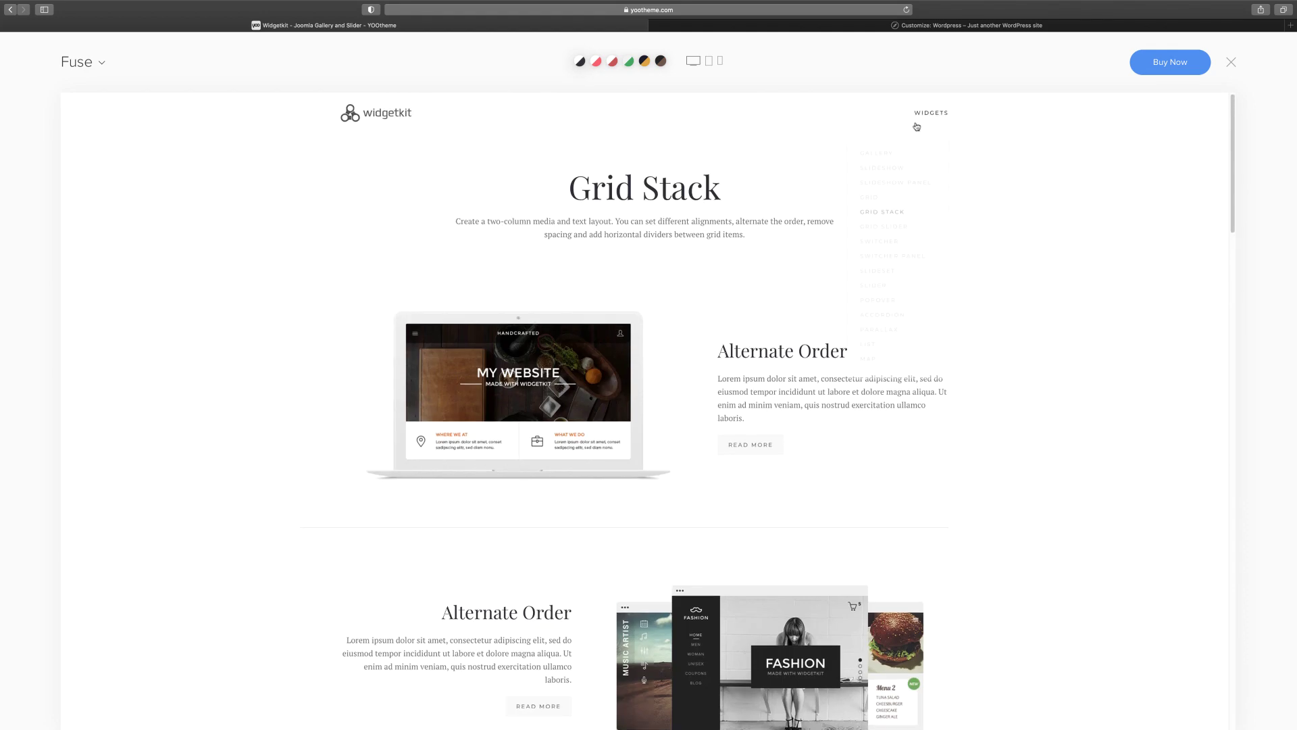
Step: Open the Grid Slider demo page and look it over
click(892, 230)
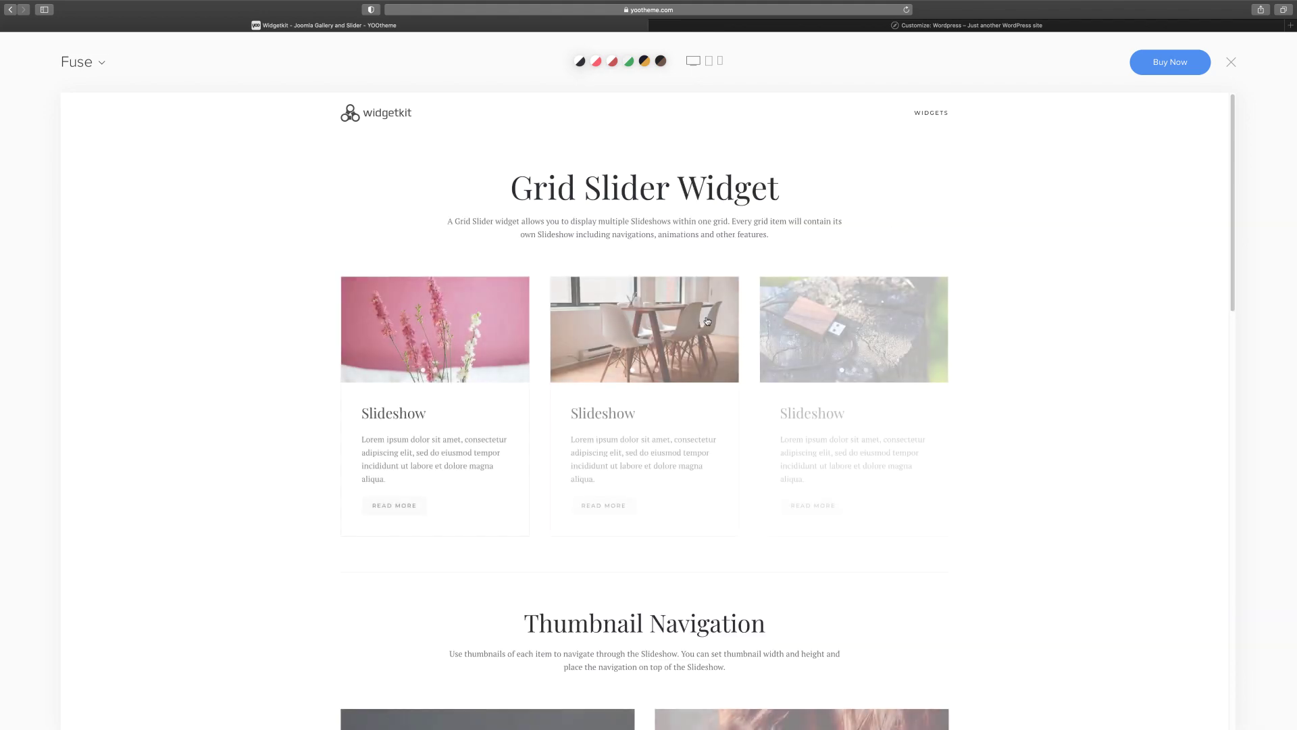
scroll(707, 321, down, 10)
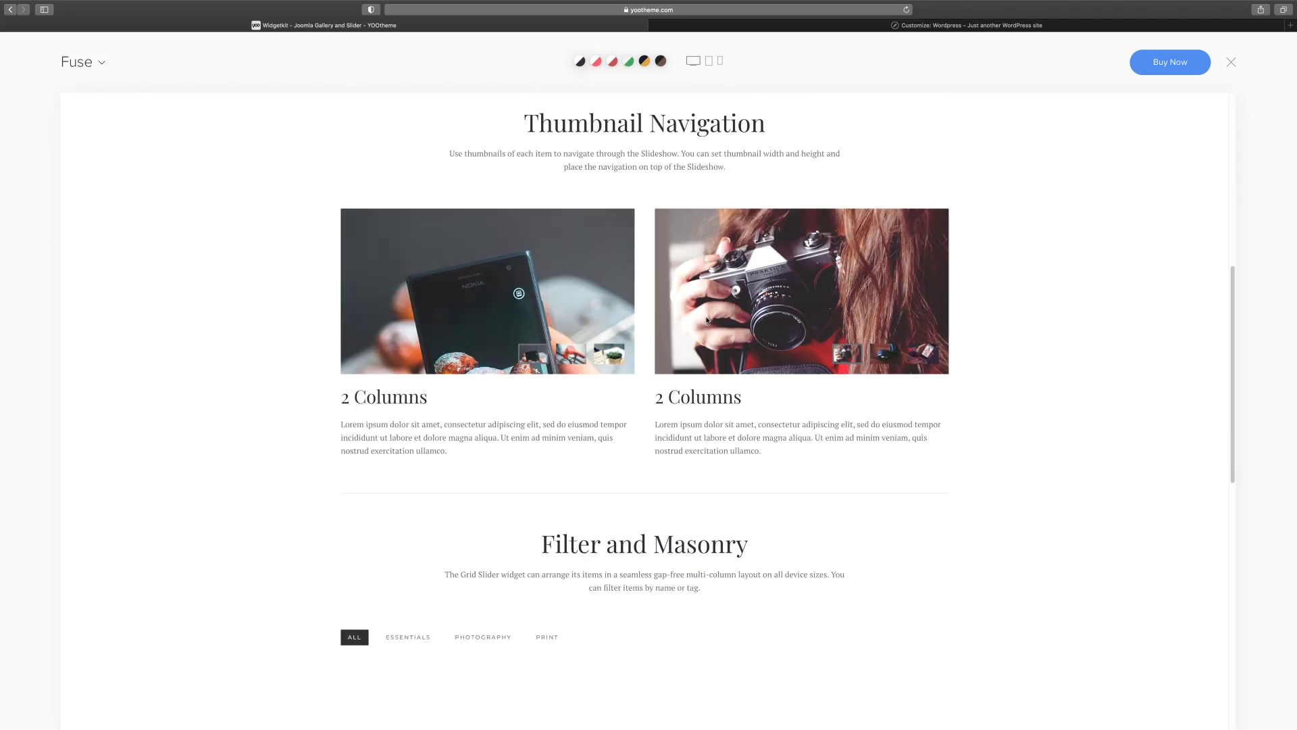
scroll(950, 87, up, 10)
Step: Open the Switcher widget demo and show the second through fifth profiles
mouse_move(932, 116)
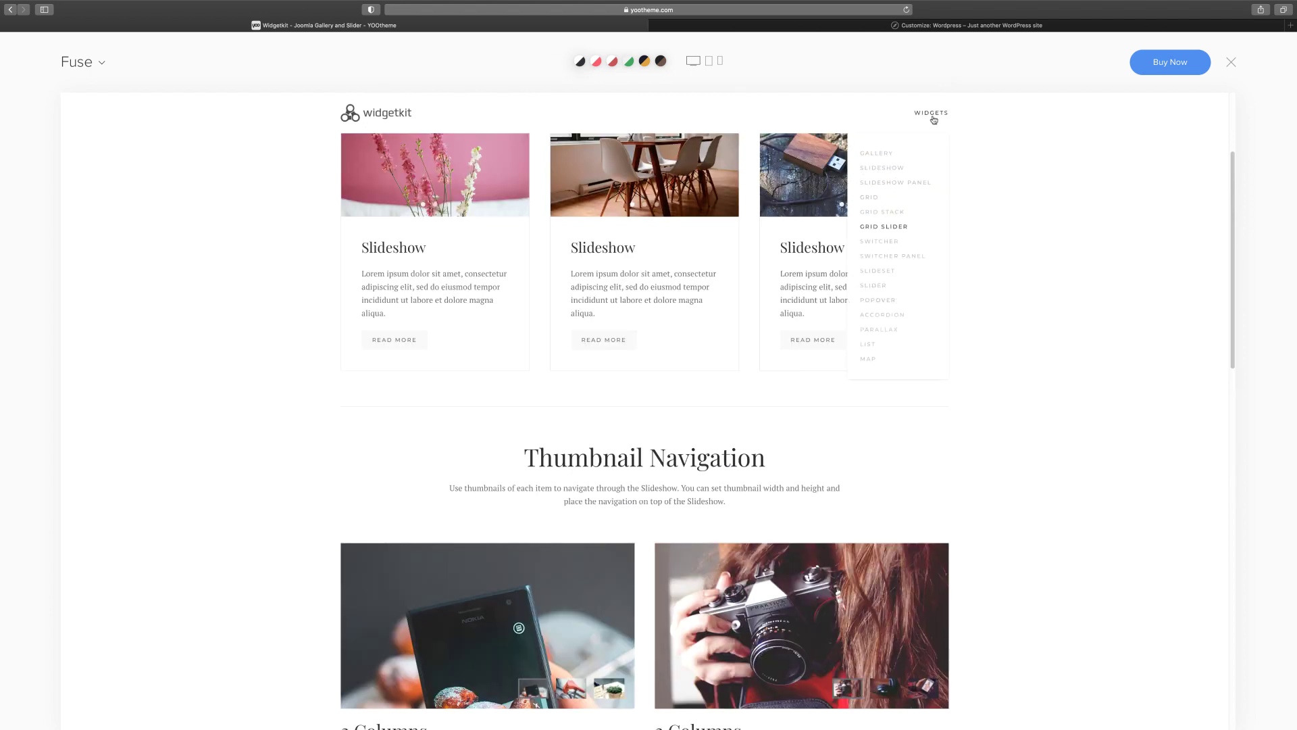
click(877, 242)
scroll(718, 314, down, 5)
scroll(720, 306, down, 2)
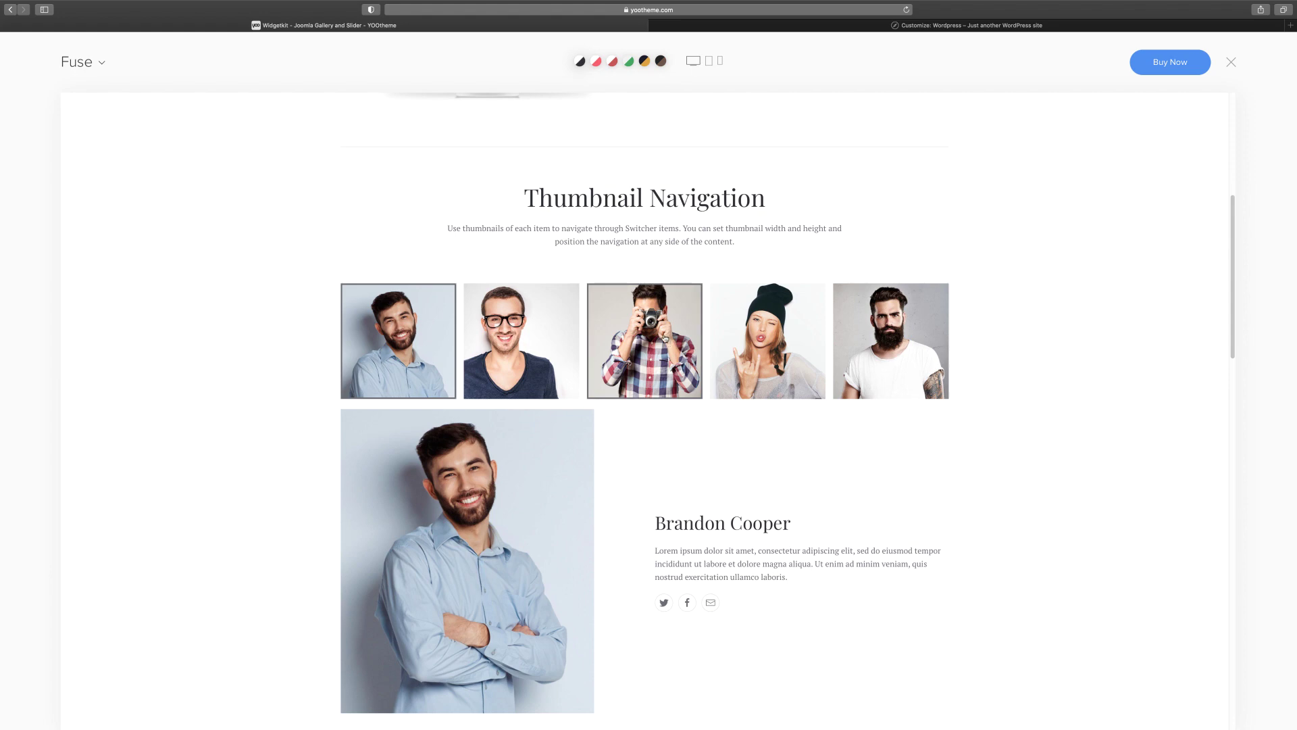
click(521, 341)
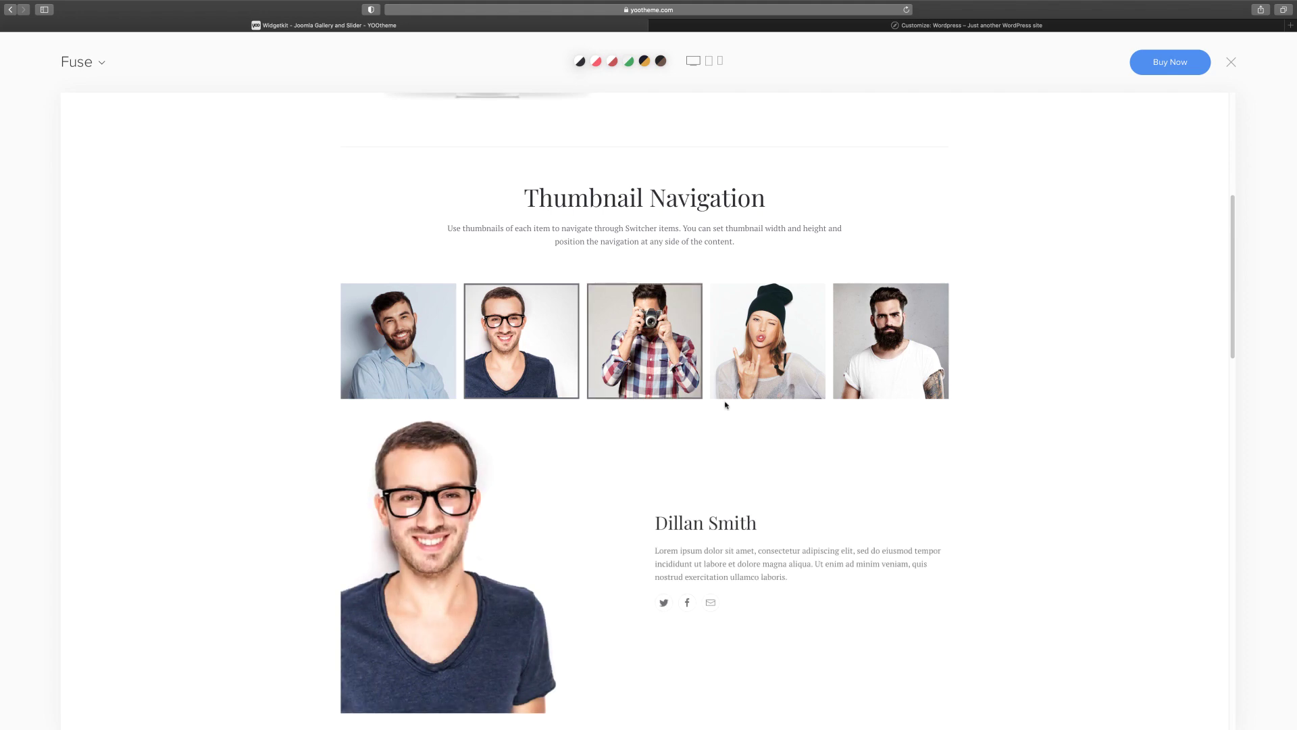
scroll(729, 408, down, 1)
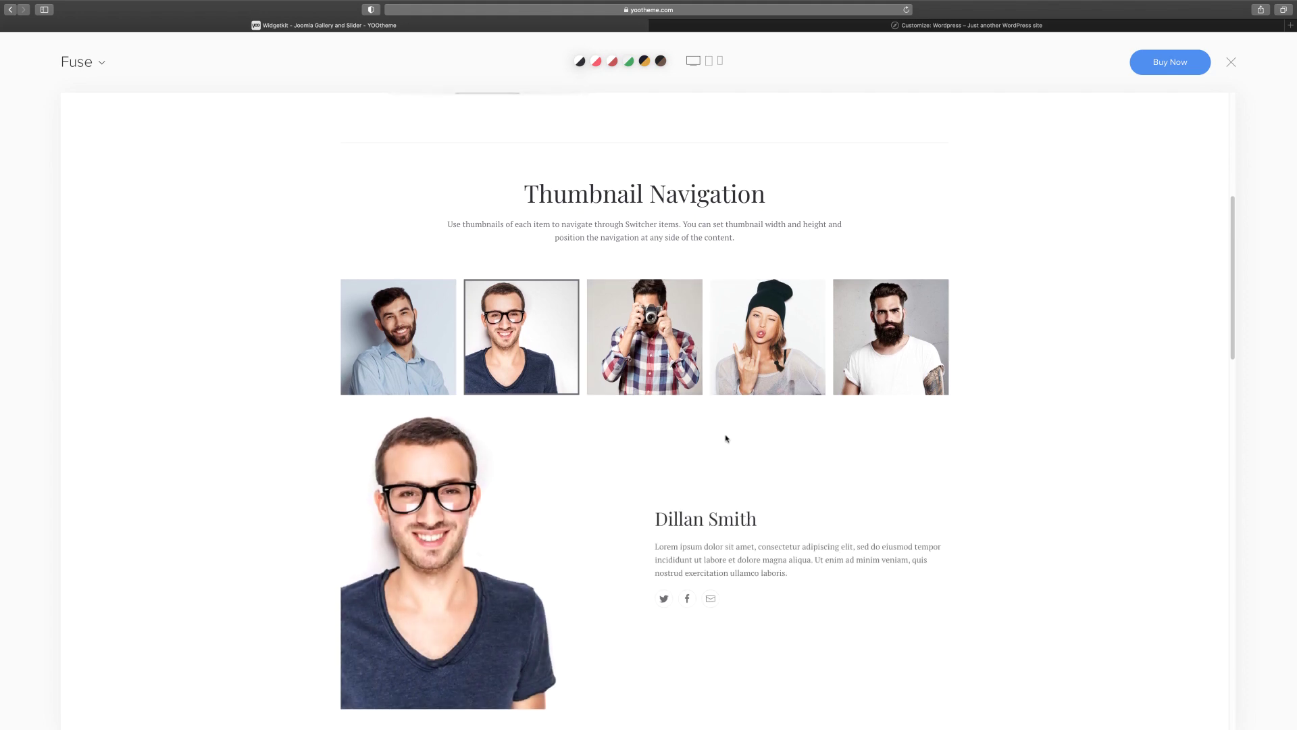
scroll(724, 414, down, 1)
click(648, 324)
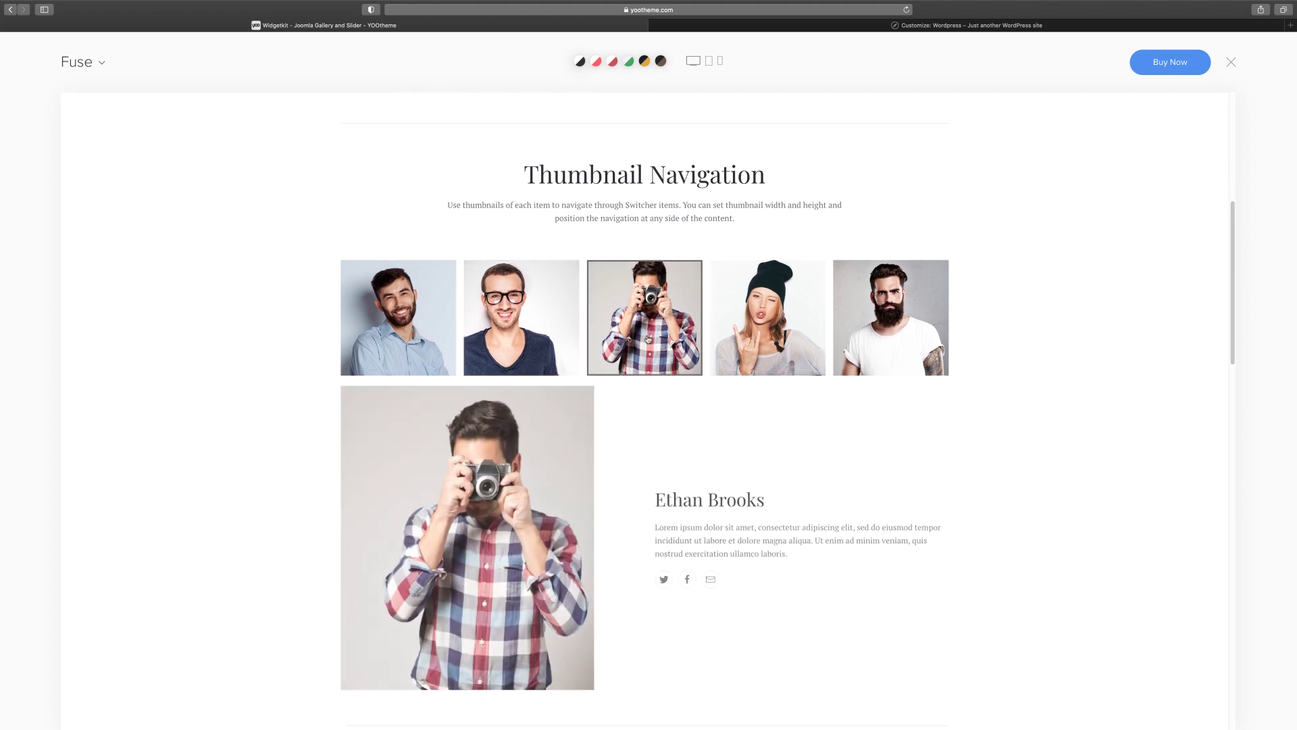
click(770, 342)
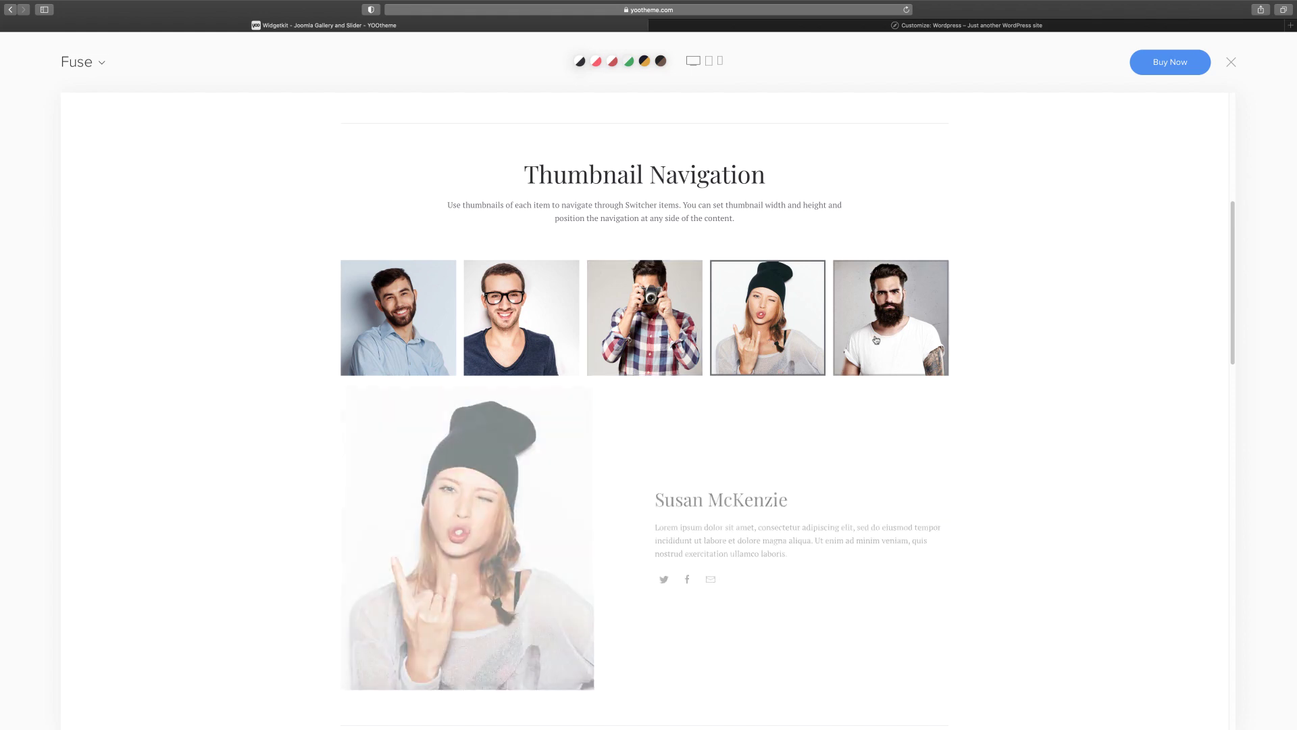
click(898, 332)
Step: Cycle the Thumbnail Navigation example from the first to the fifth profile
scroll(836, 444, down, 3)
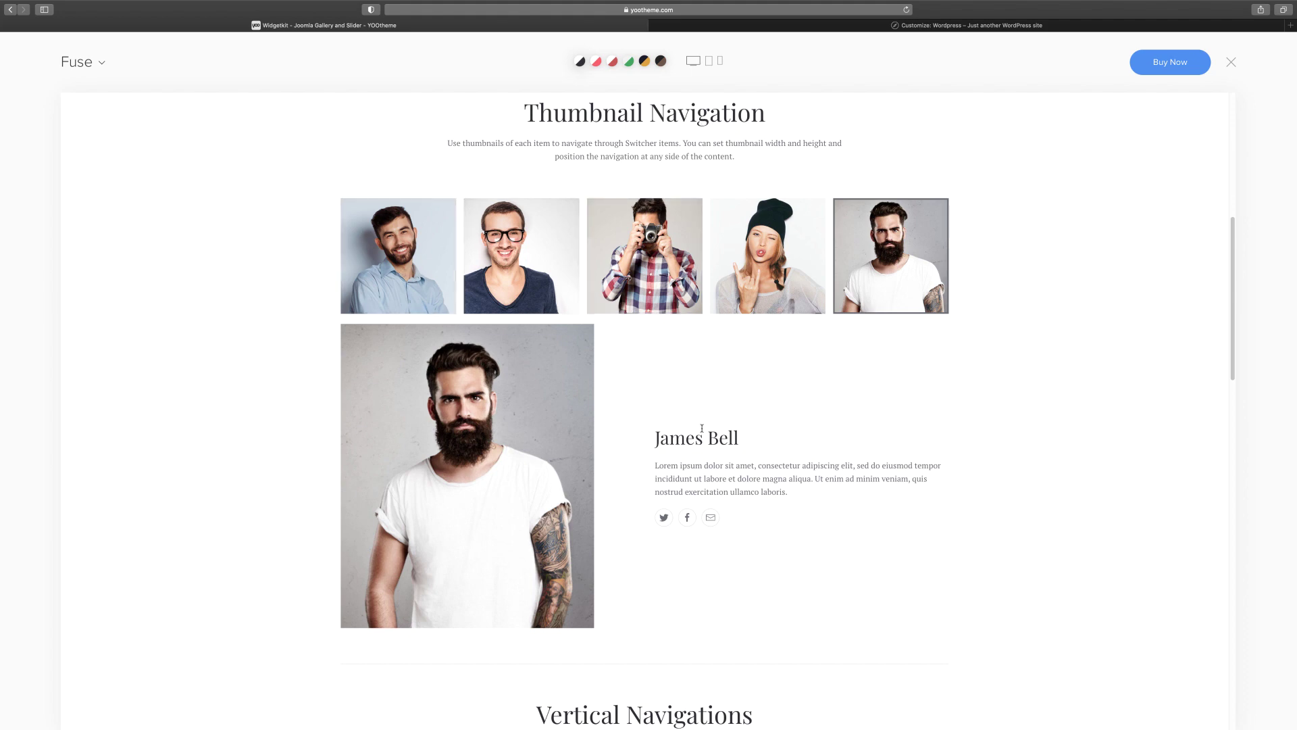
click(437, 288)
click(515, 260)
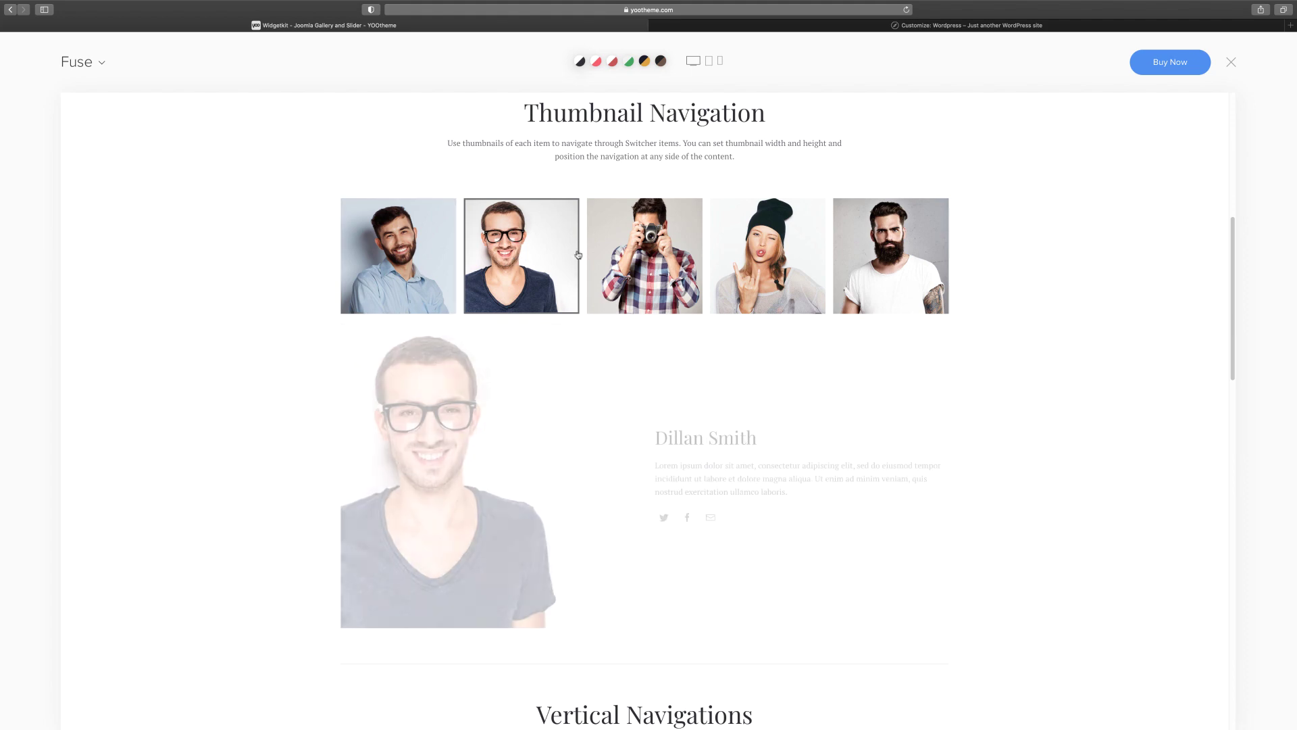
click(632, 259)
click(758, 267)
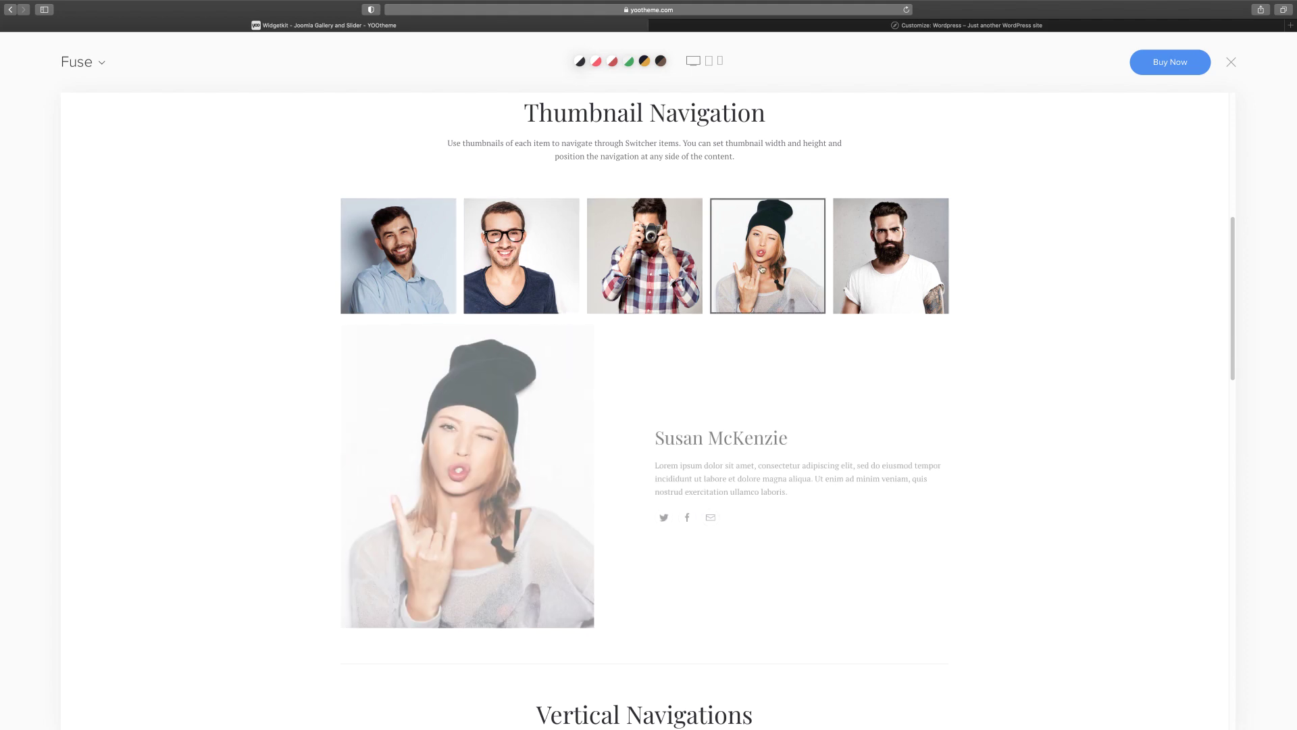
click(891, 257)
scroll(646, 476, down, 1)
scroll(647, 475, down, 2)
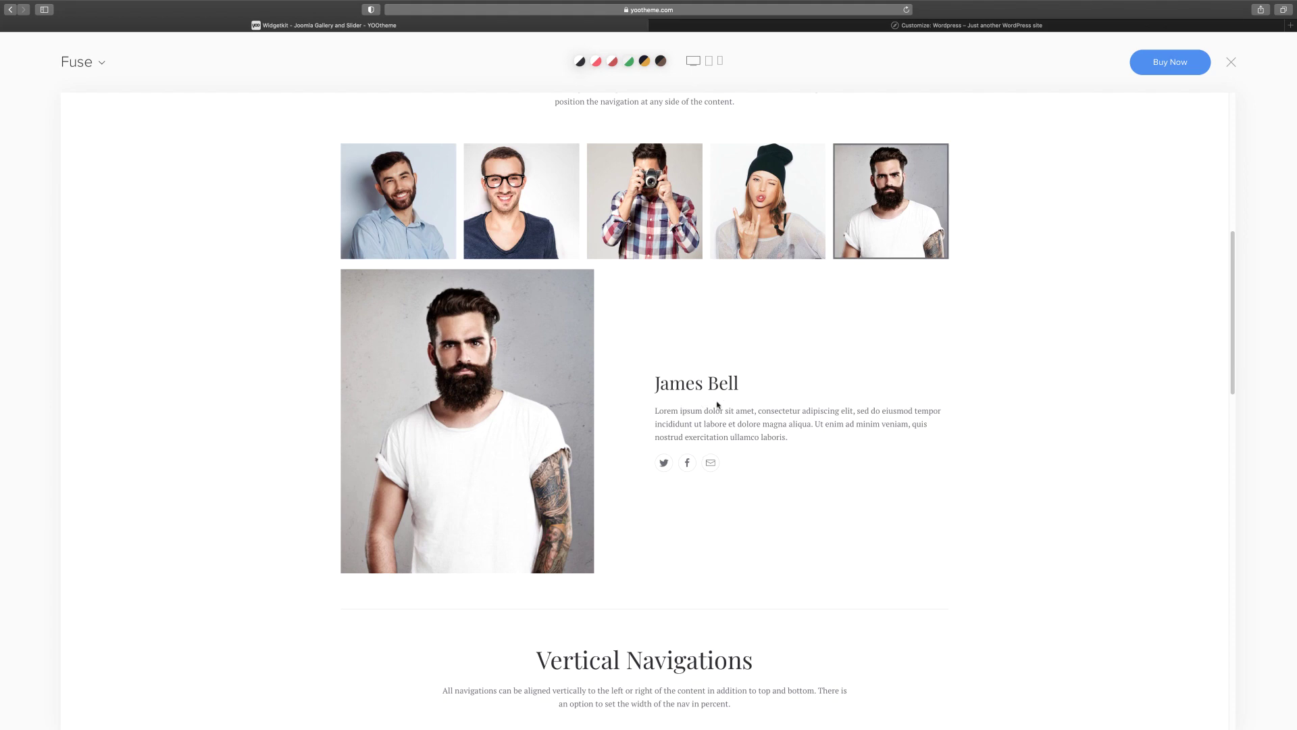
scroll(753, 446, down, 5)
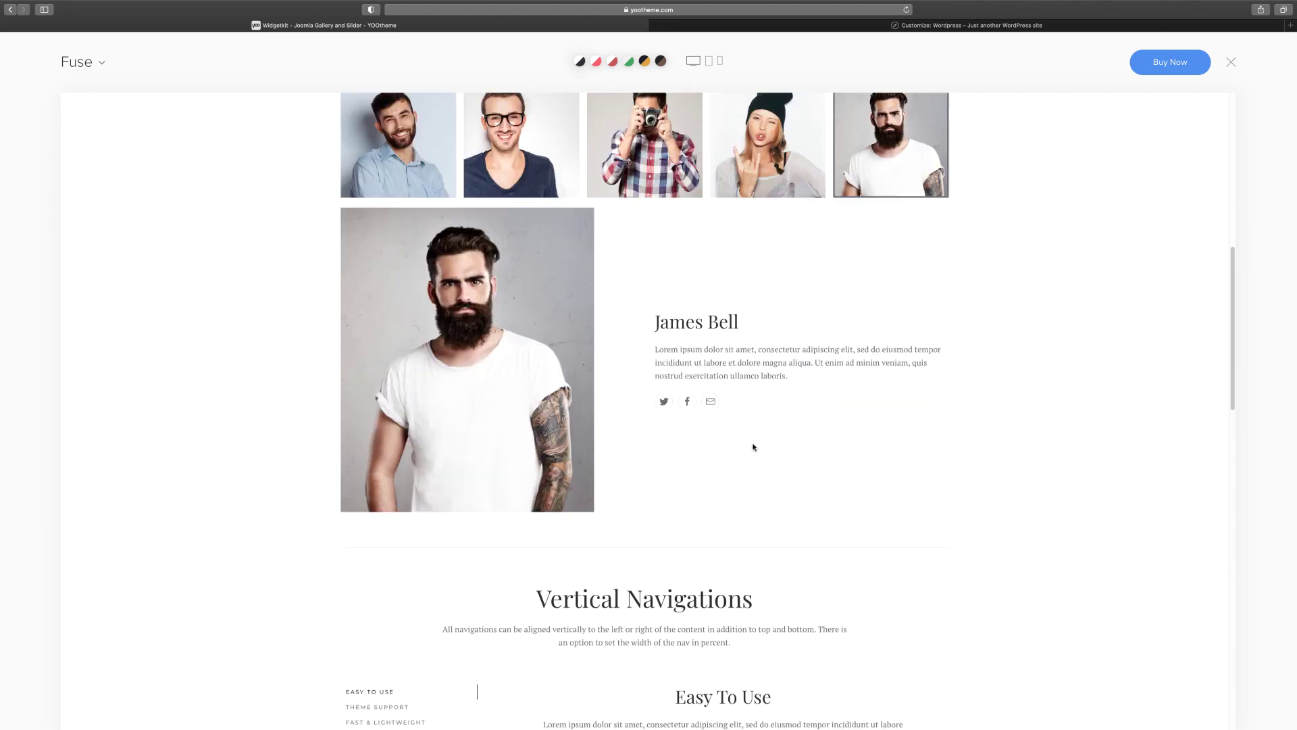
scroll(755, 447, down, 10)
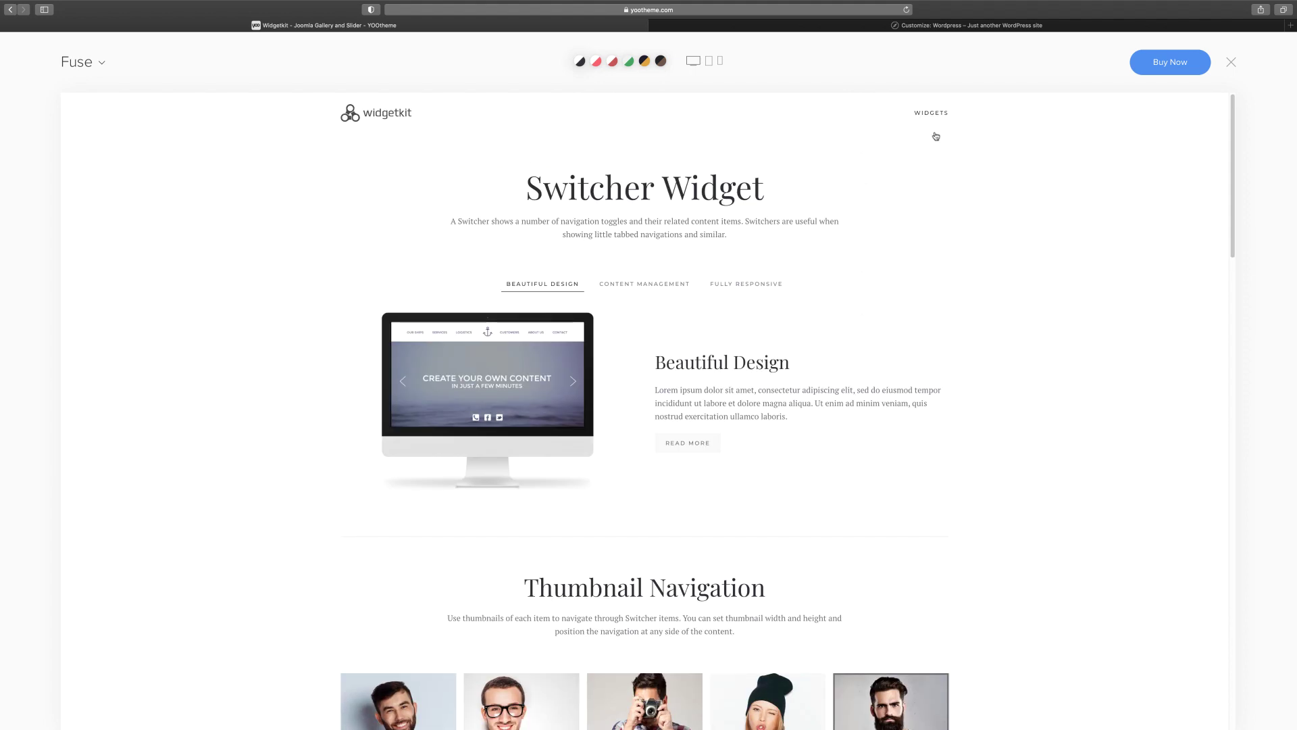
Step: Open the Switcher Panel demo, then the Slideset demo, and scroll through it
mouse_move(934, 128)
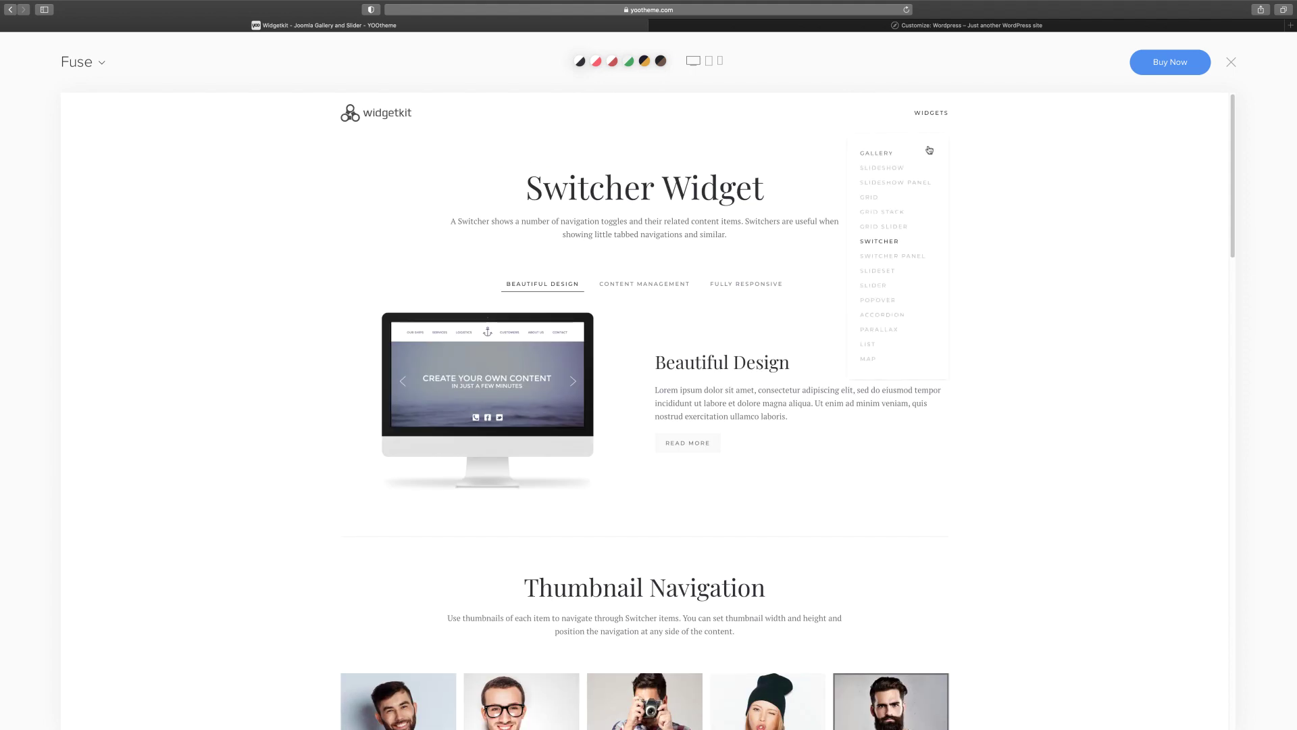
click(889, 258)
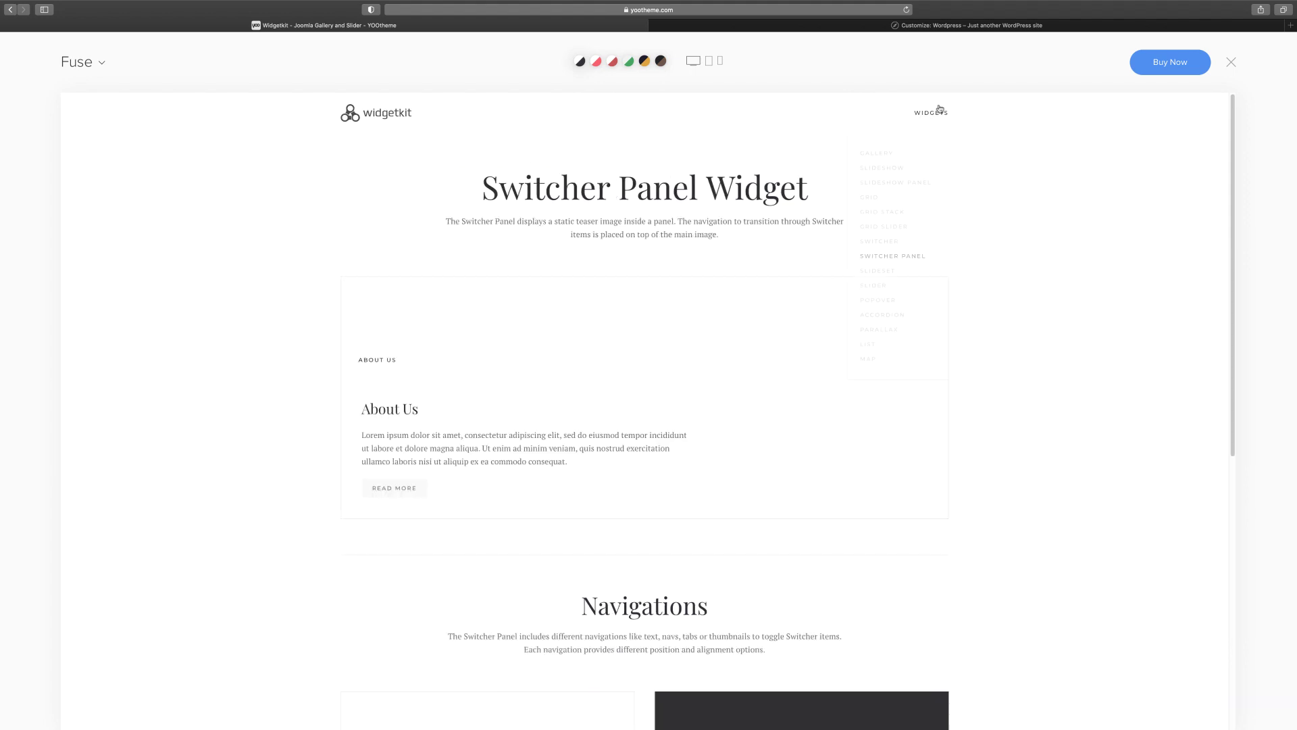
click(878, 271)
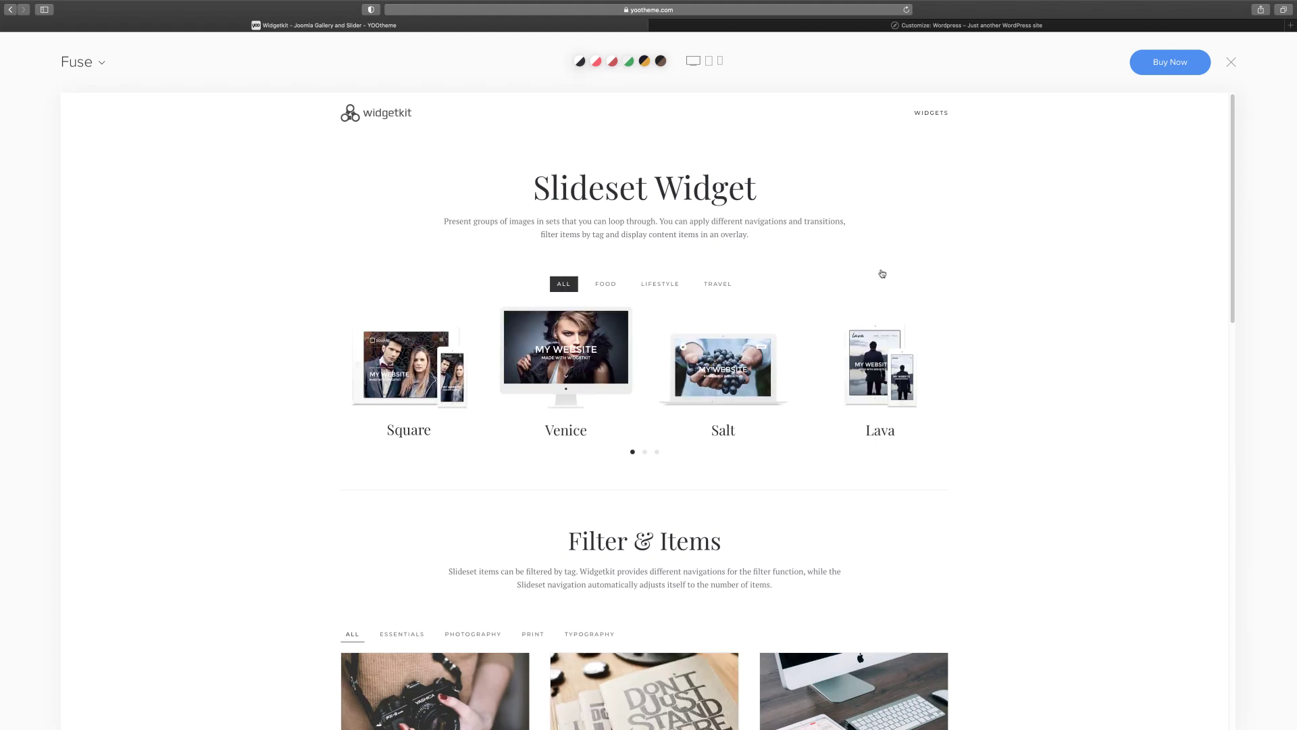
scroll(683, 380, down, 12)
scroll(682, 380, down, 3)
scroll(682, 380, up, 15)
Step: Open the Parallax, Popover and List widget demo pages in turn
click(878, 223)
scroll(614, 360, down, 5)
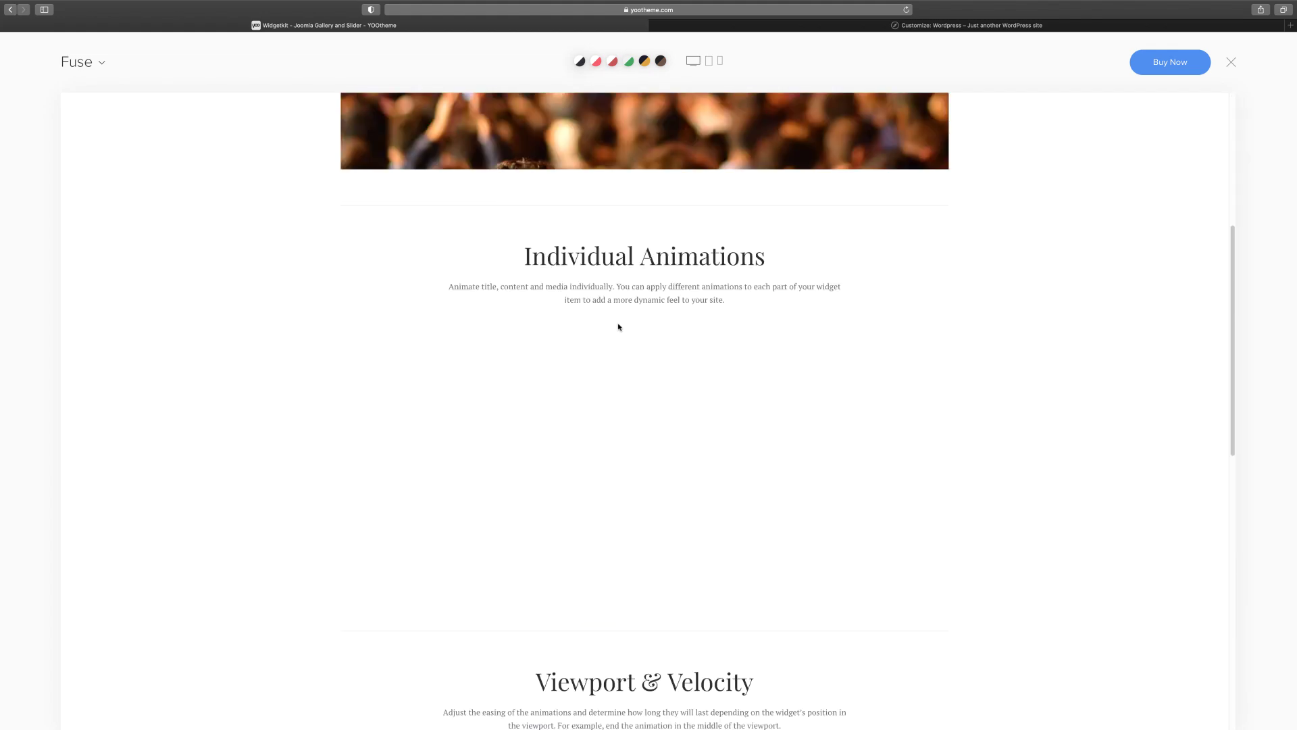
scroll(617, 327, up, 5)
mouse_move(946, 116)
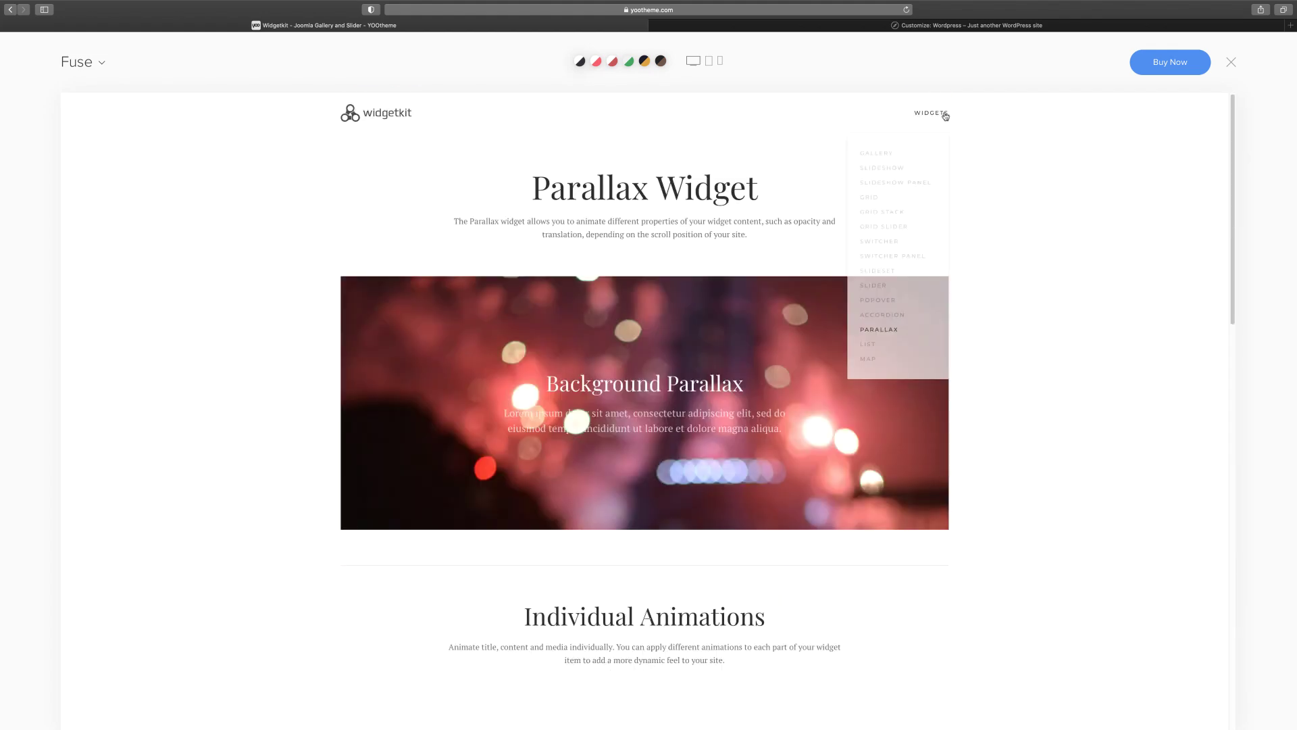
click(878, 301)
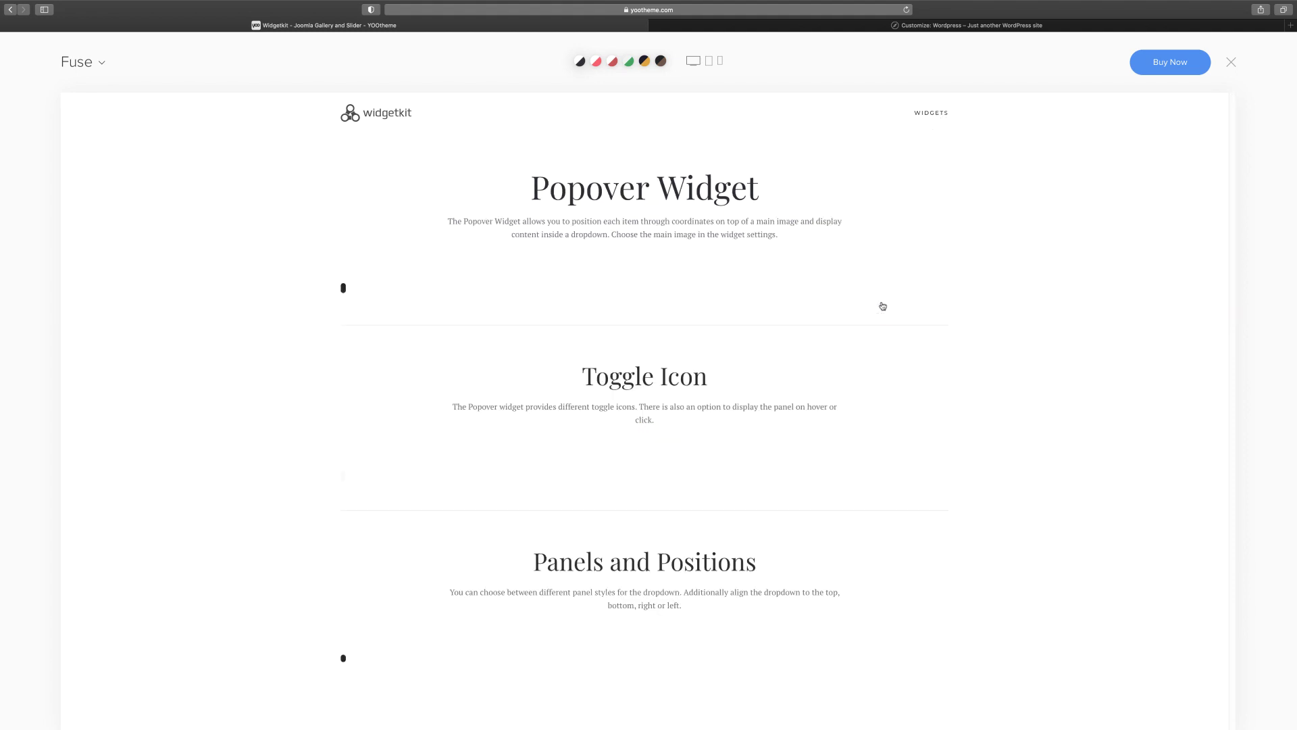
mouse_move(952, 112)
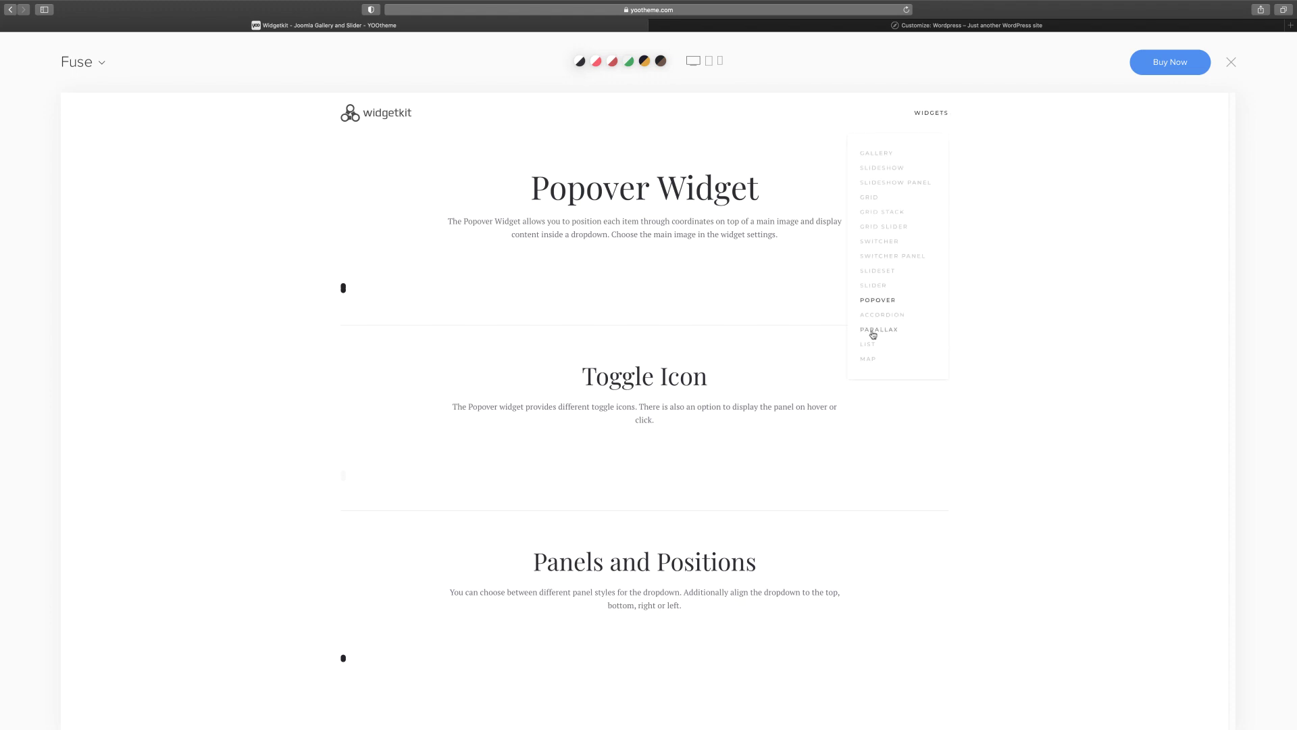
click(870, 346)
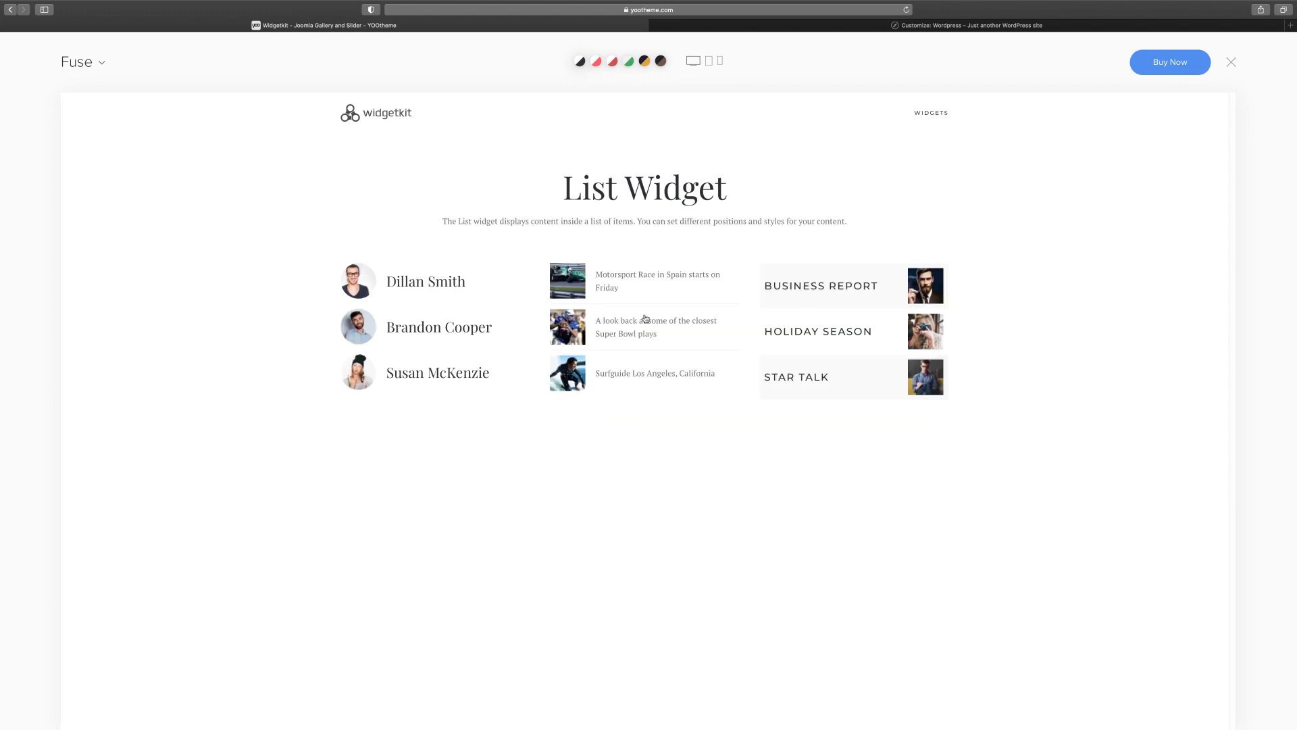
Step: Close the widget demo preview and switch to the 'Customize: Wordpress' browser tab
click(1232, 63)
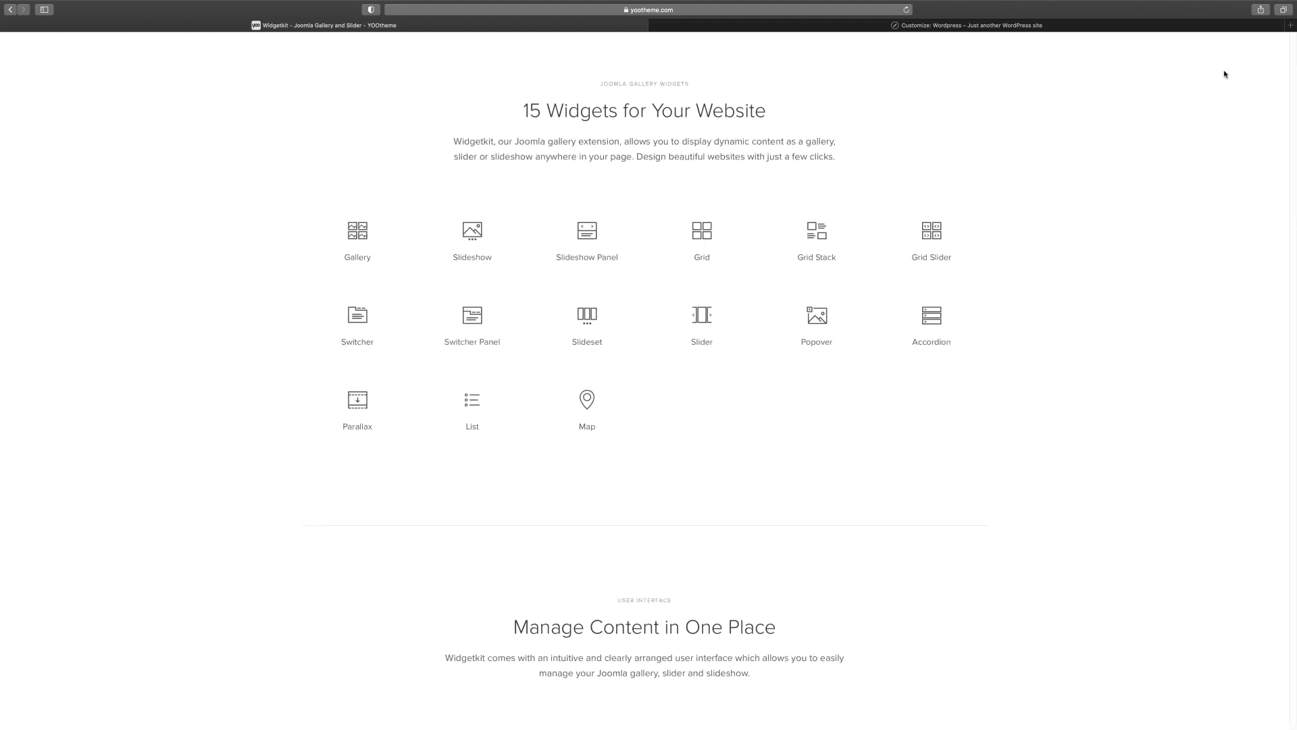
click(789, 27)
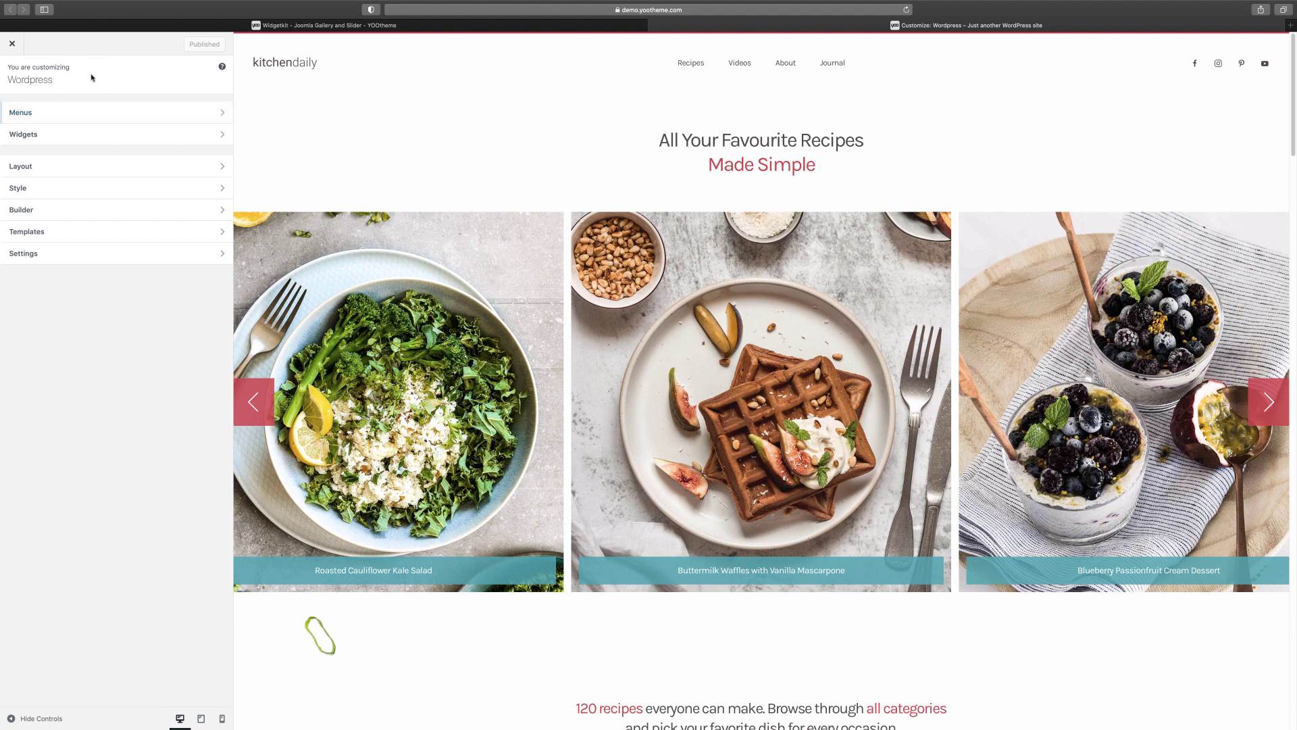
Step: In Menus, keep Main Menu on Navbar and leave the Header location at — Select —
click(118, 113)
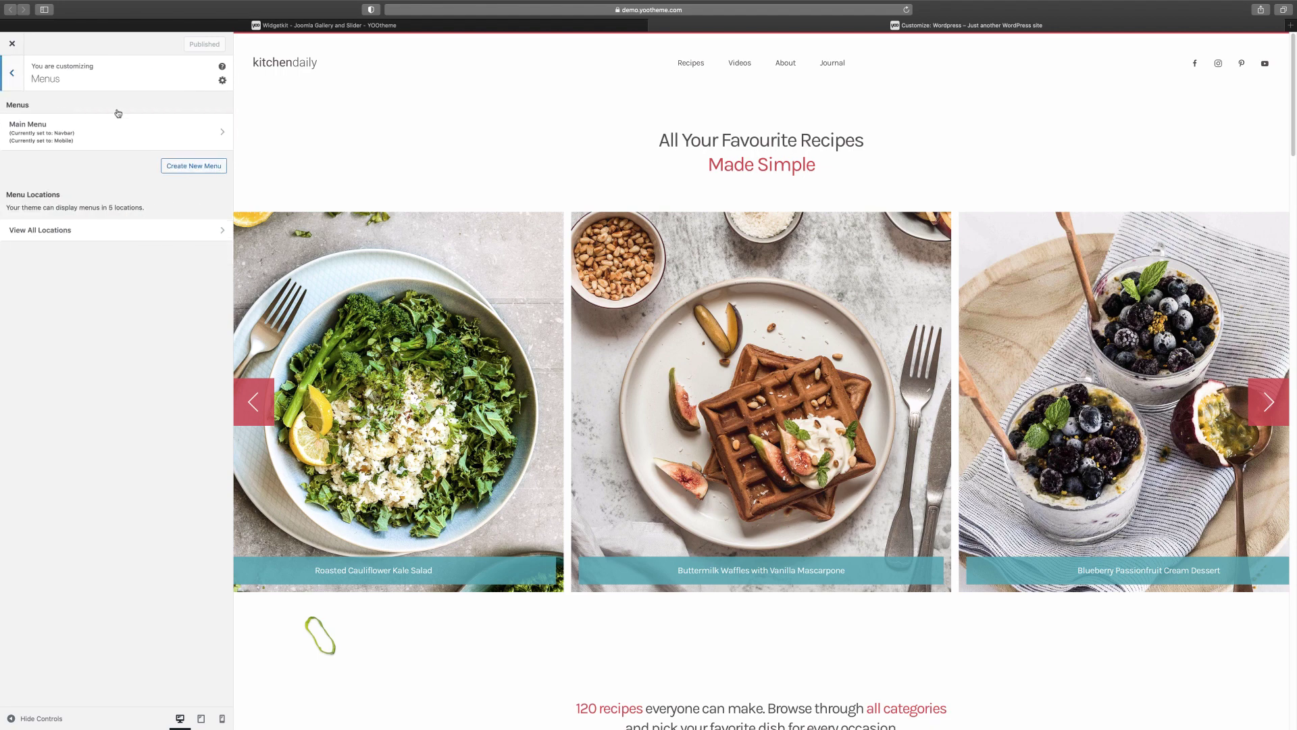
click(64, 235)
click(86, 194)
click(86, 190)
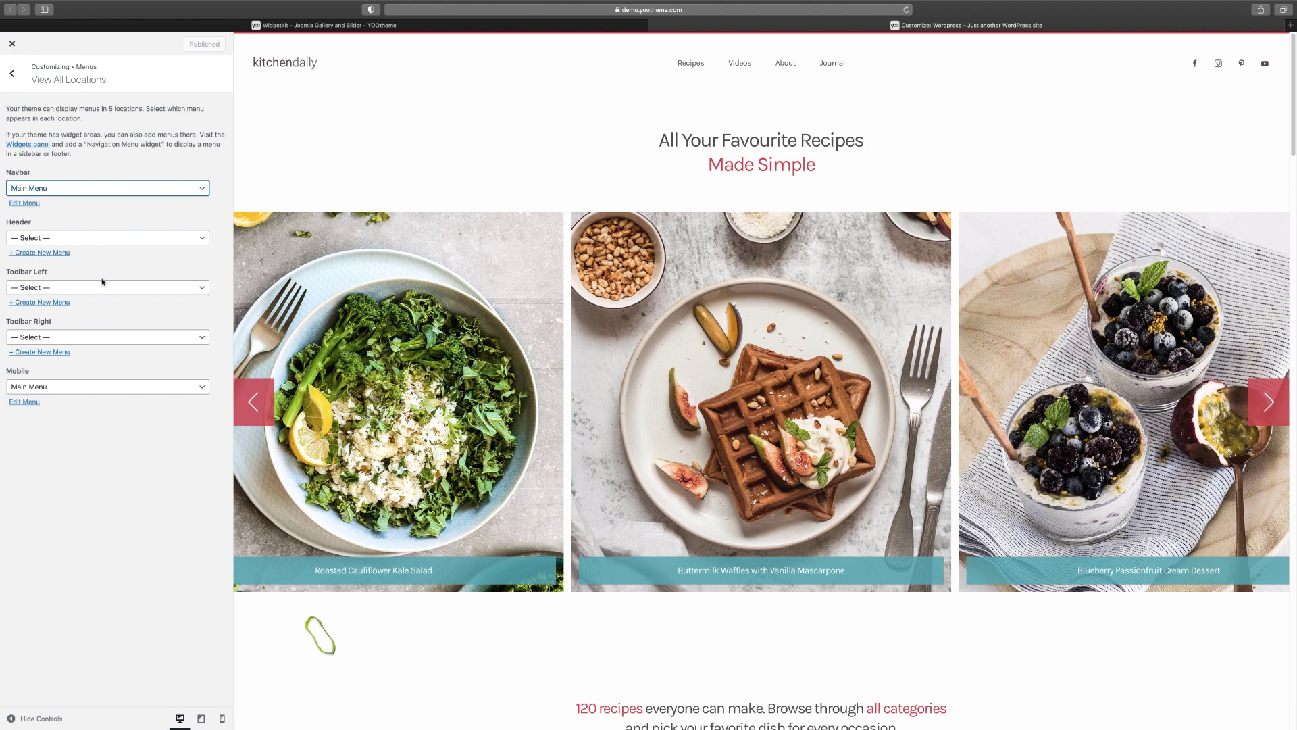
click(104, 240)
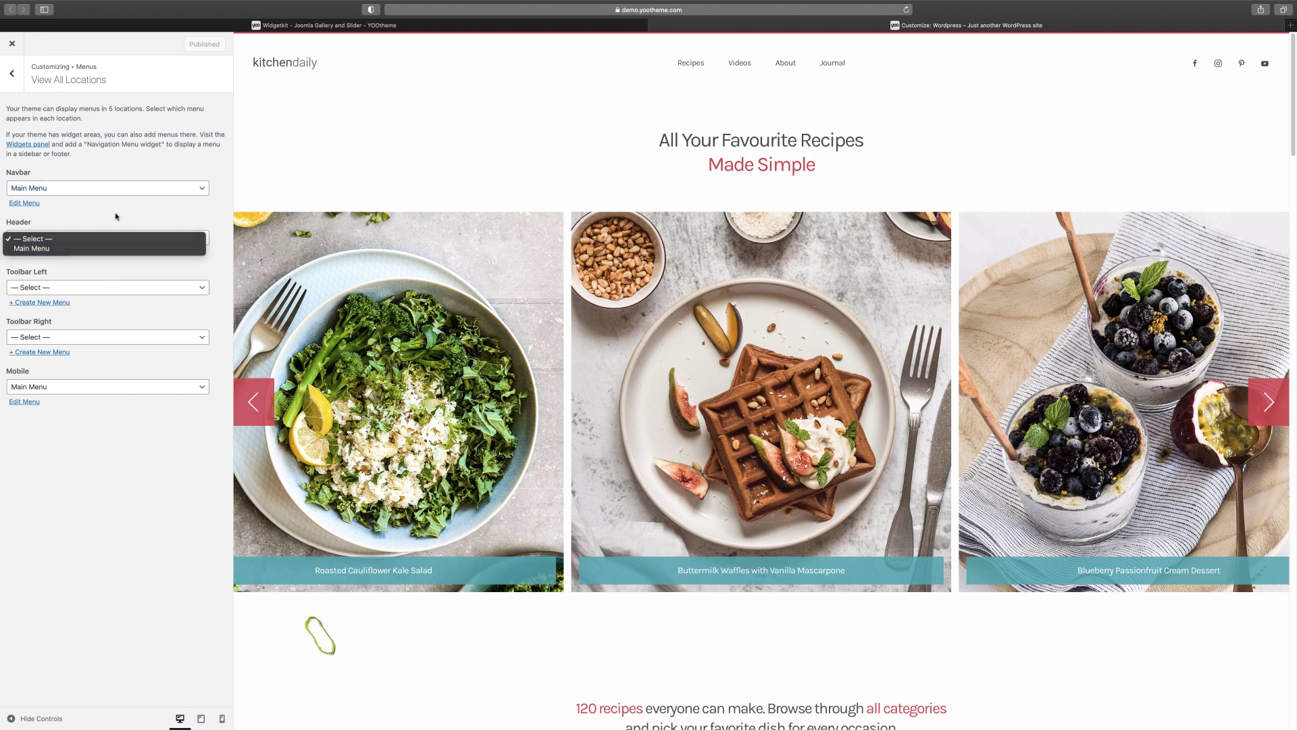
click(116, 217)
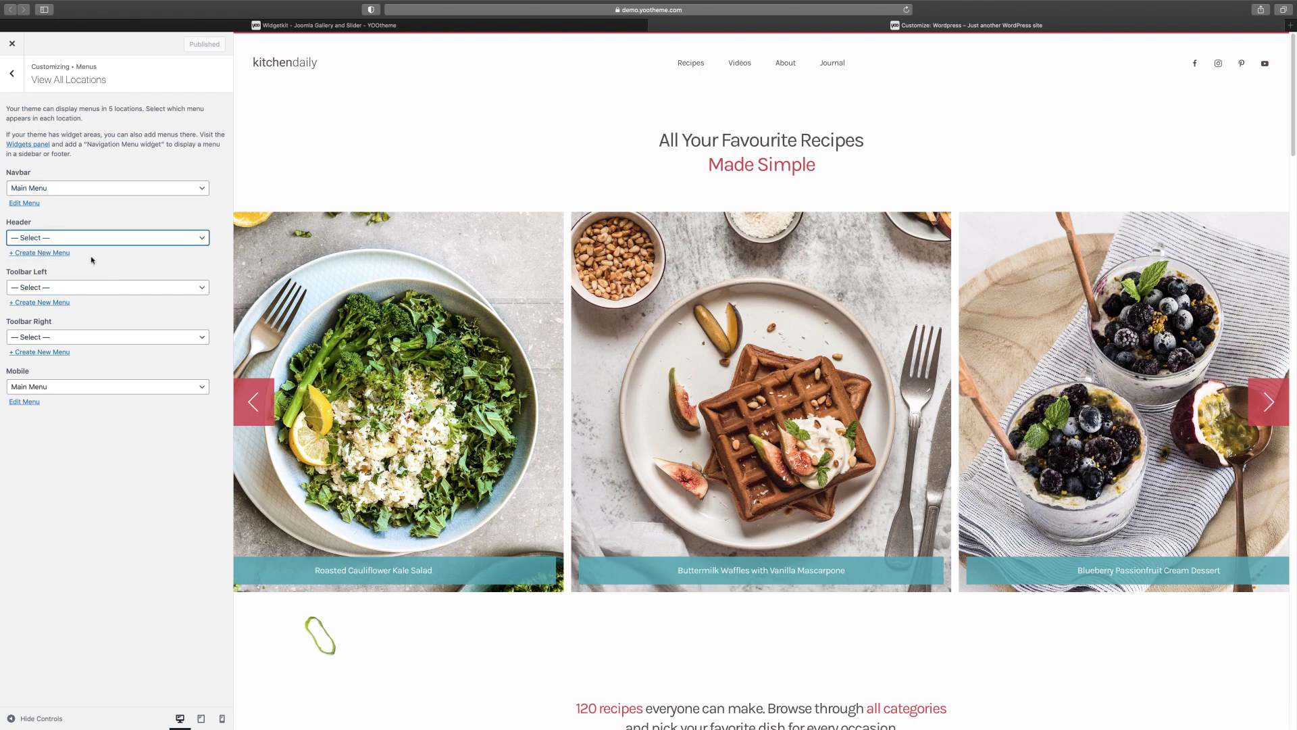
click(7, 82)
Step: Add a Pages widget to the Toolbar Left widget area
click(74, 135)
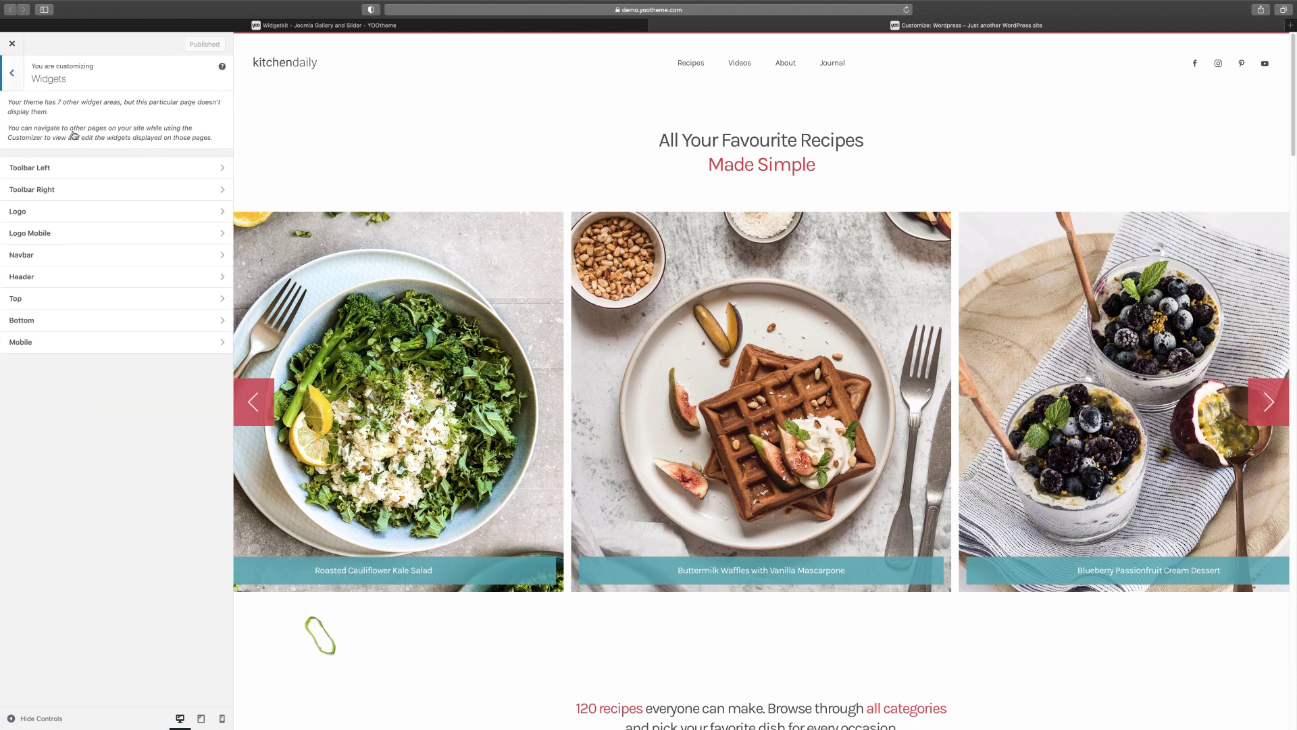
click(88, 170)
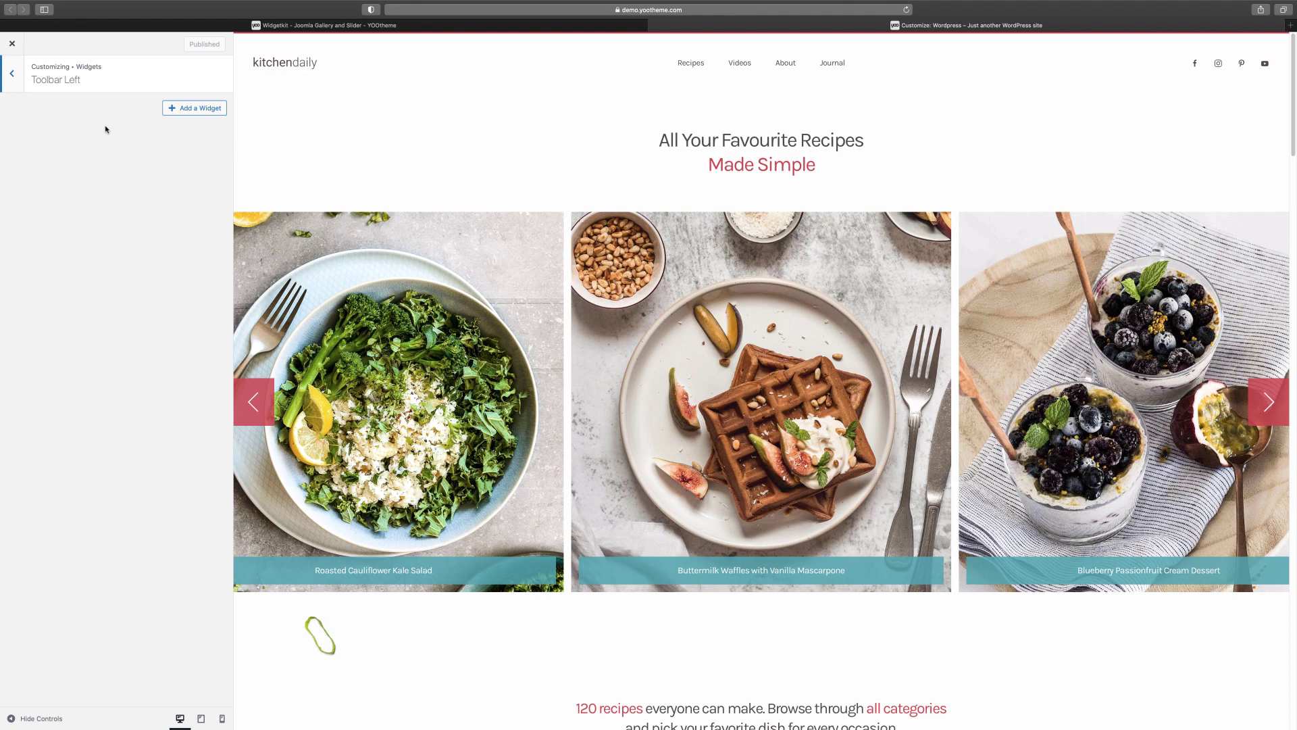
click(192, 110)
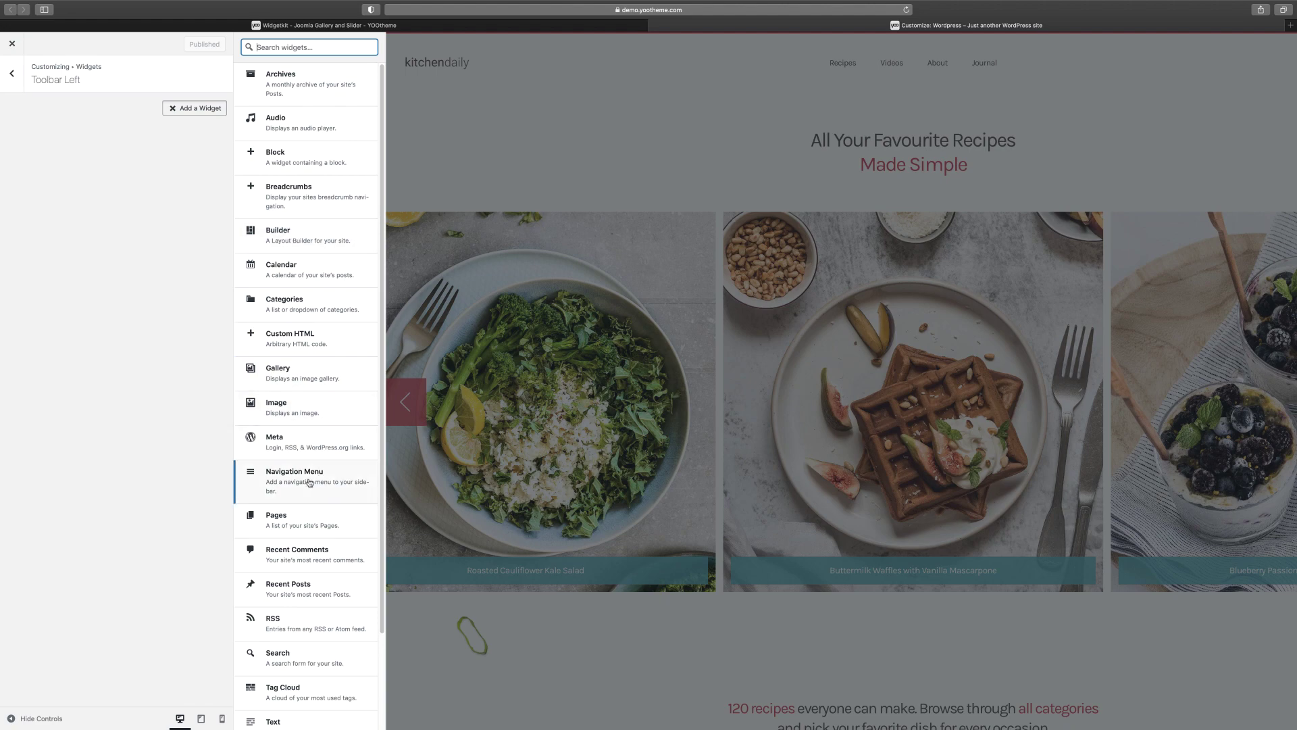
scroll(298, 519, down, 1)
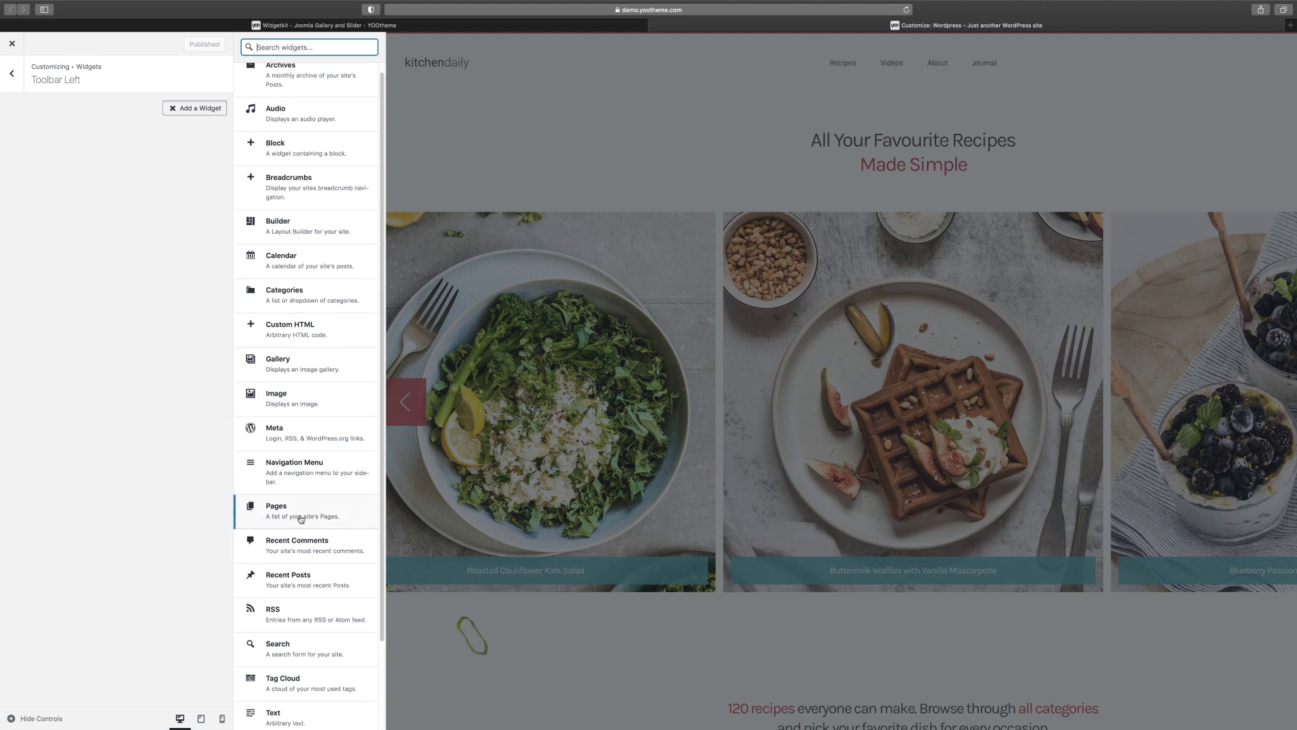
click(300, 518)
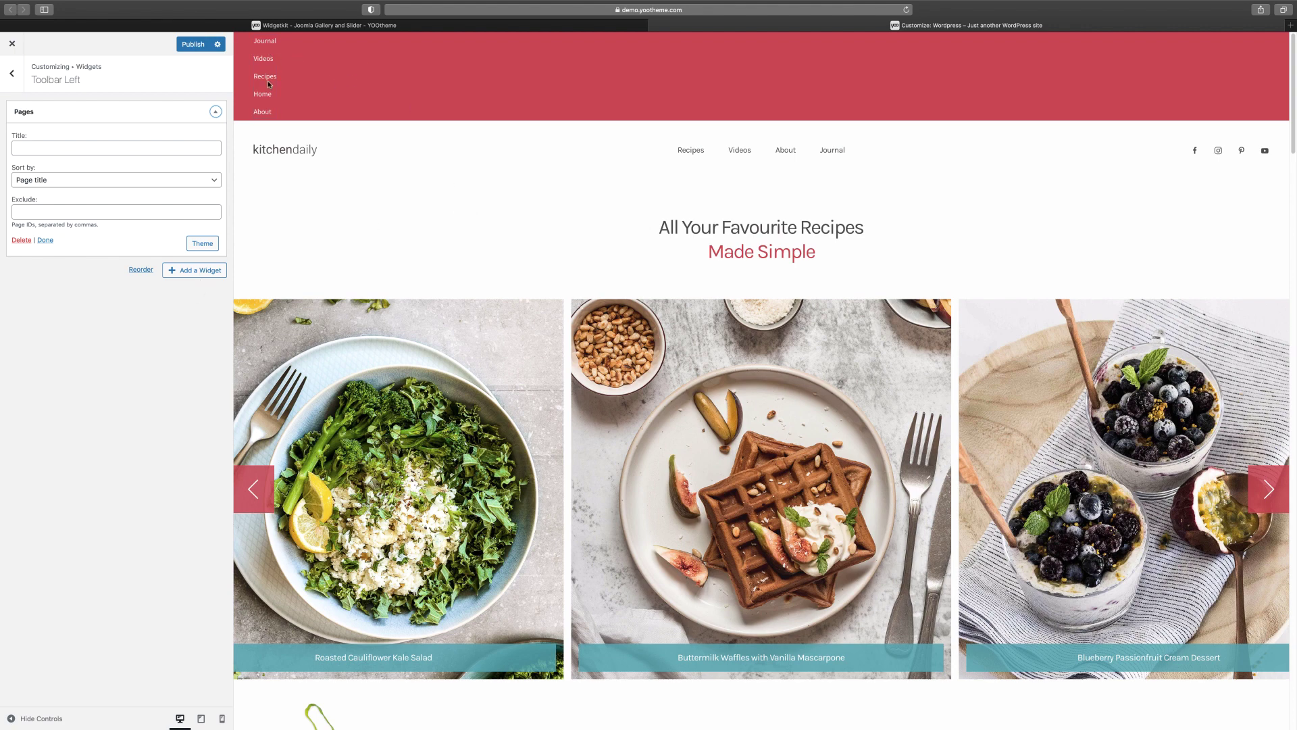
key(Escape)
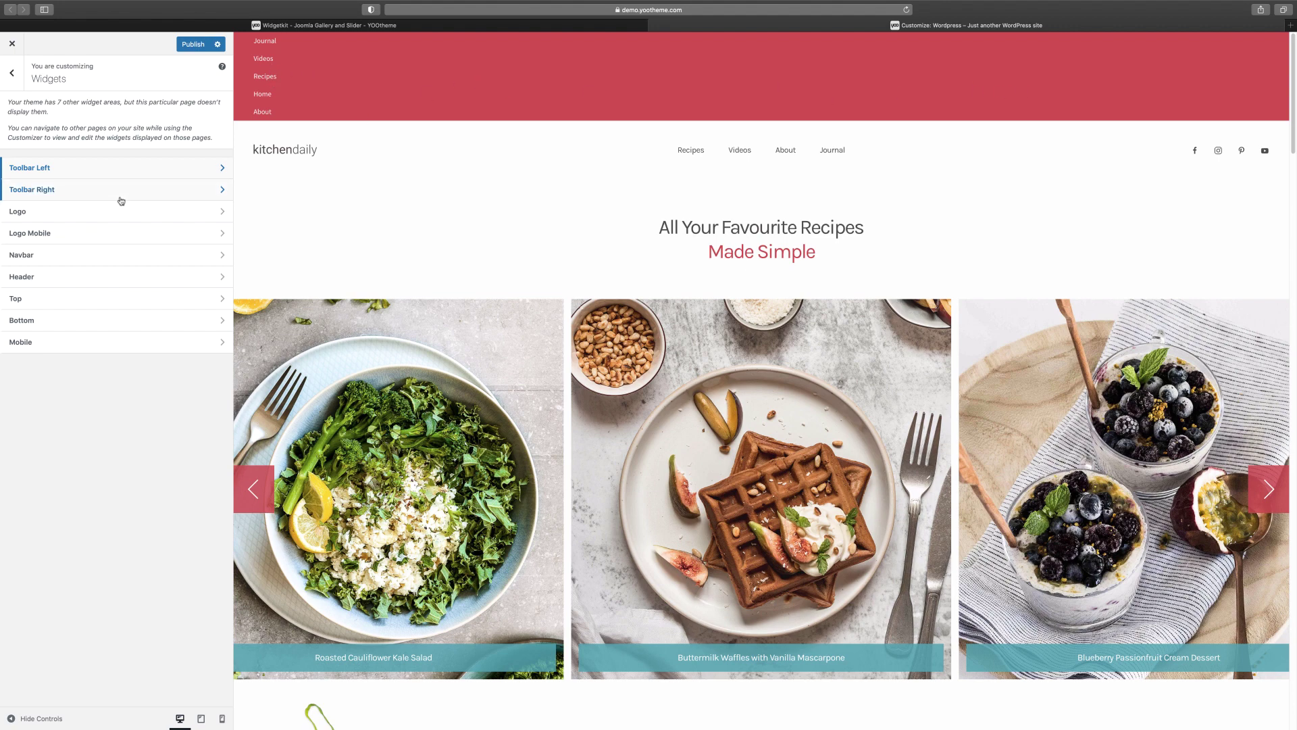
Step: Browse the Logo and Header widget areas without adding a widget, then return
click(54, 217)
click(101, 277)
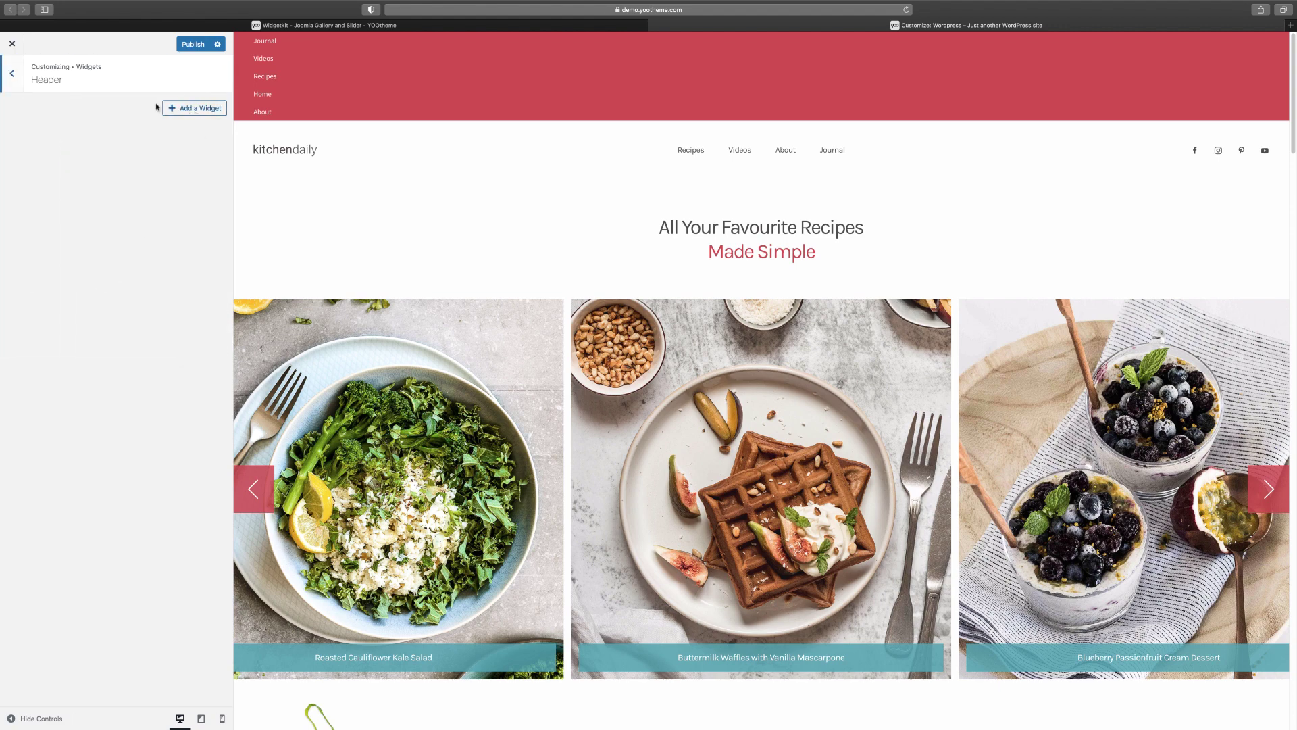
click(215, 112)
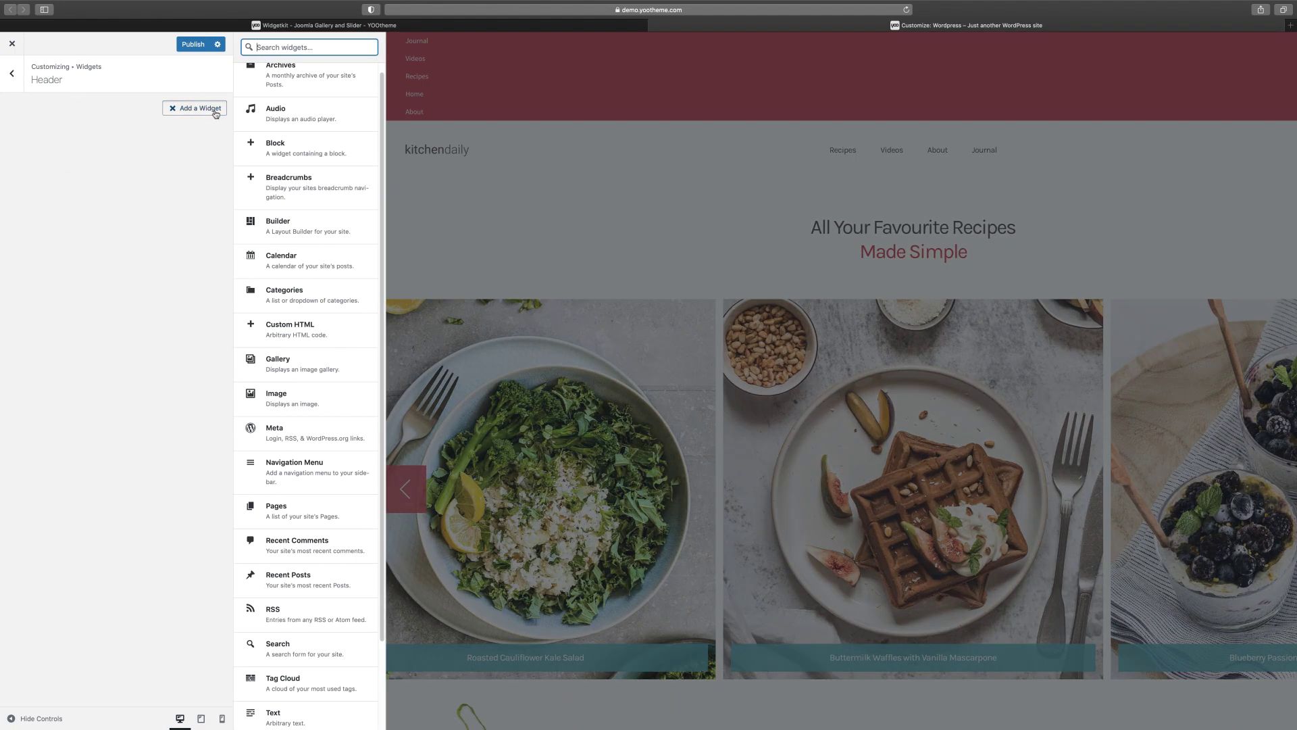
scroll(302, 223, down, 3)
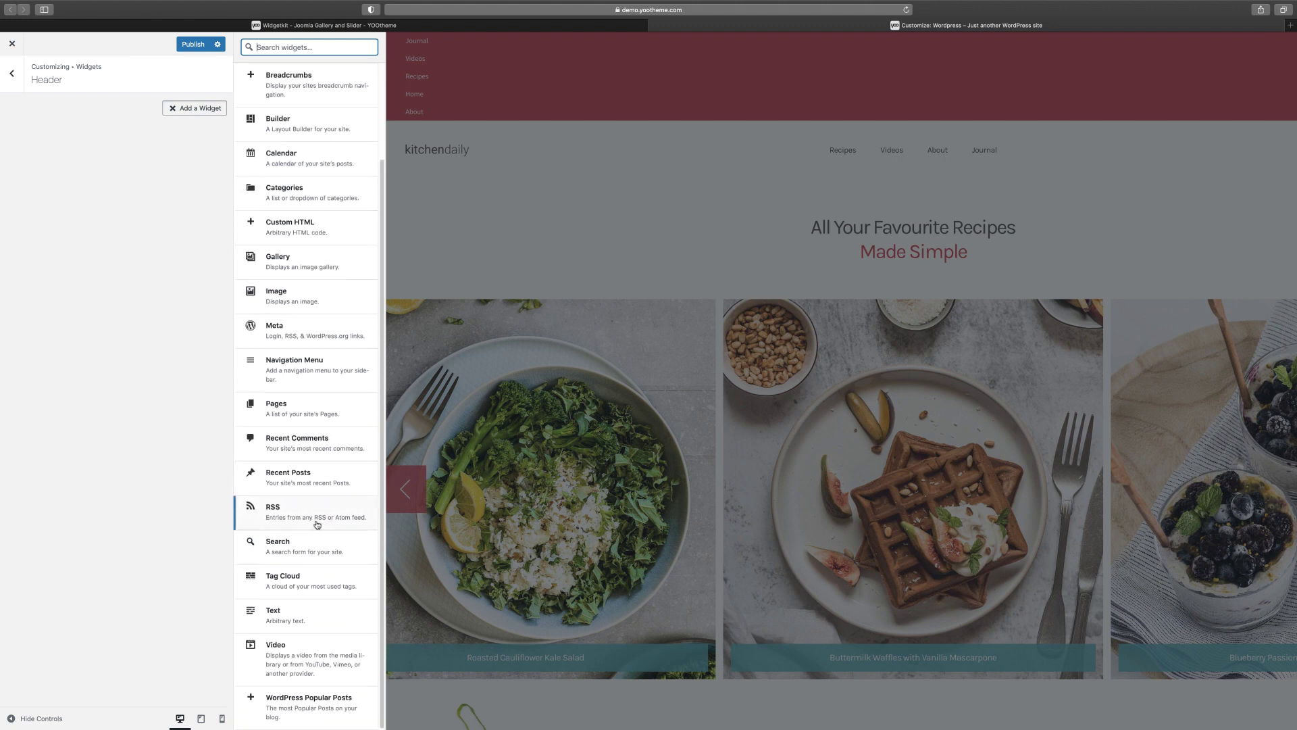
click(16, 82)
click(10, 74)
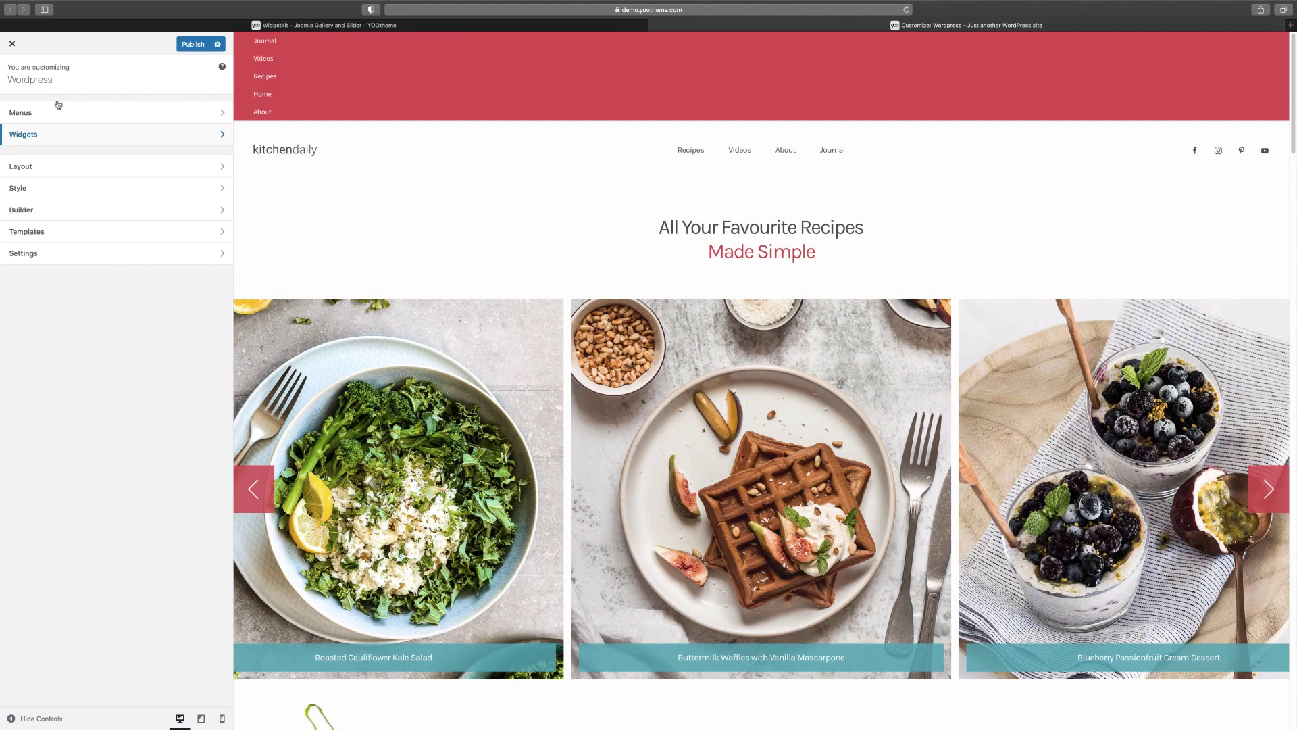
Step: Review the Layout > Site logo and layout options, then view the Header layout settings
click(53, 168)
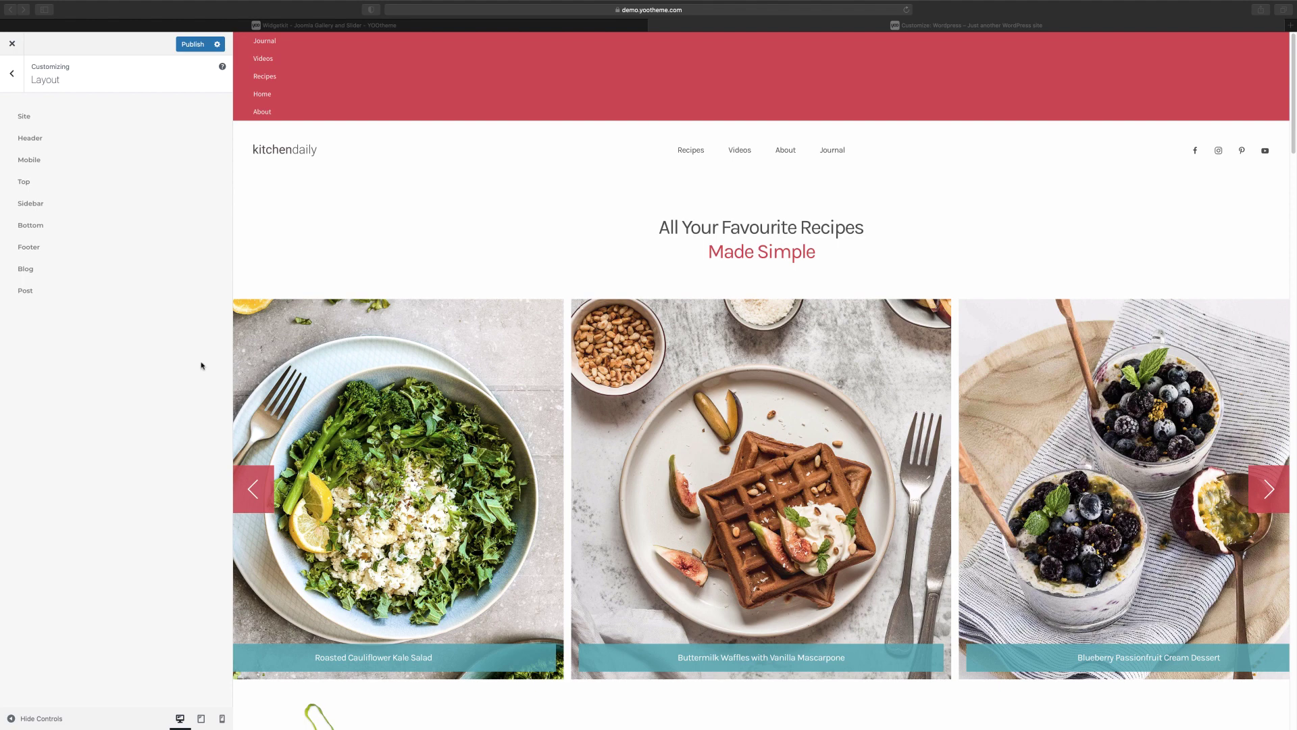
click(40, 118)
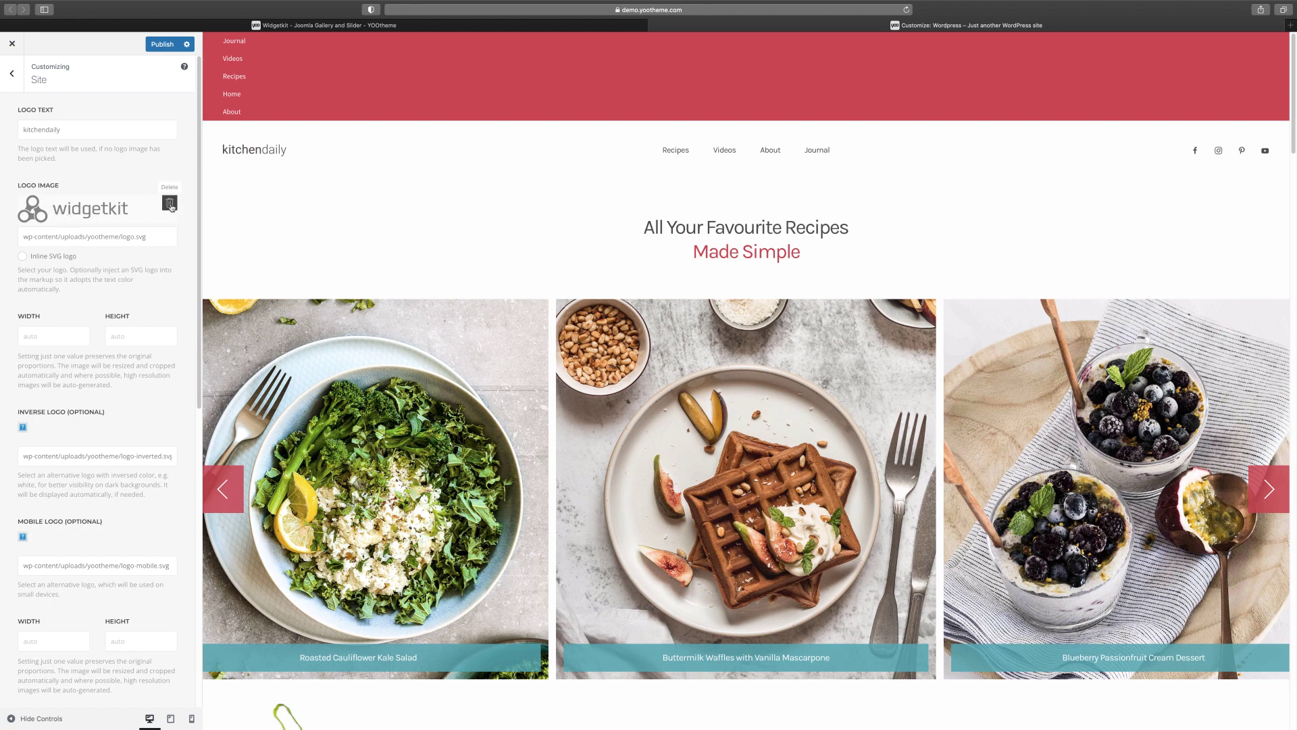
scroll(69, 337, down, 6)
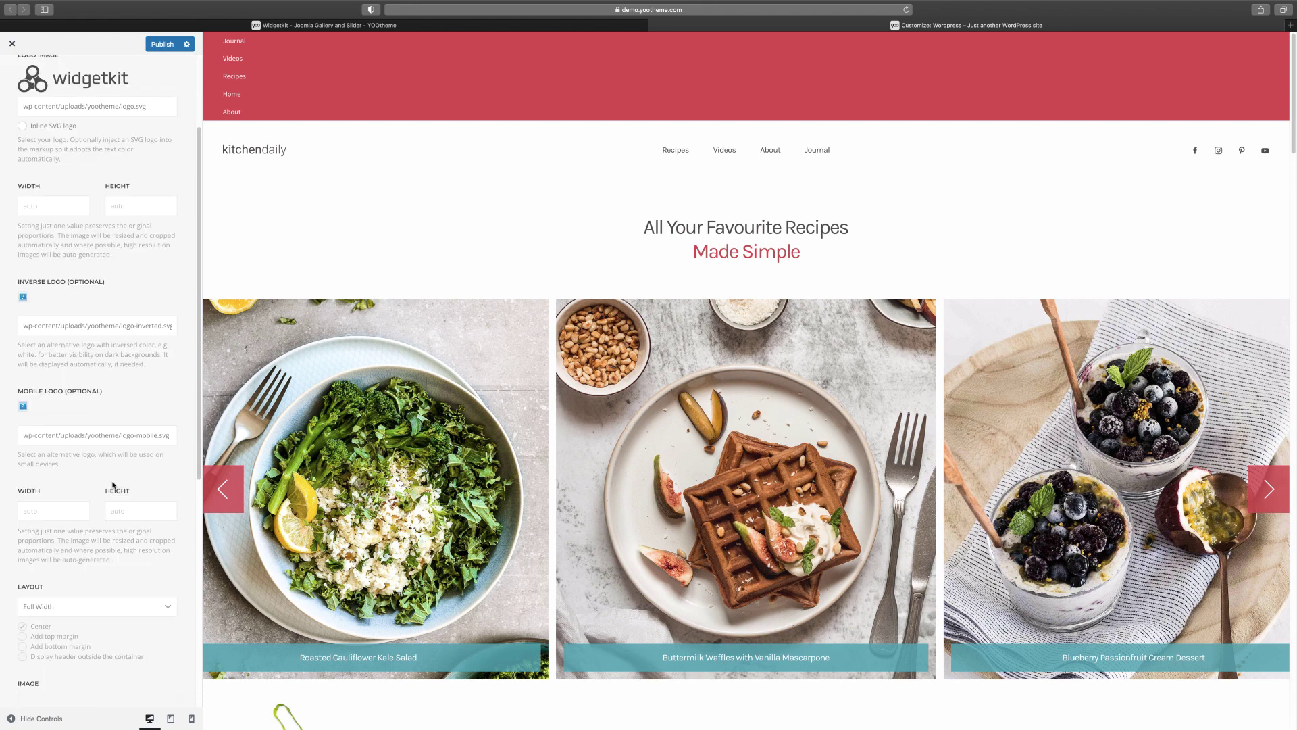
scroll(115, 226, up, 1)
scroll(81, 270, down, 2)
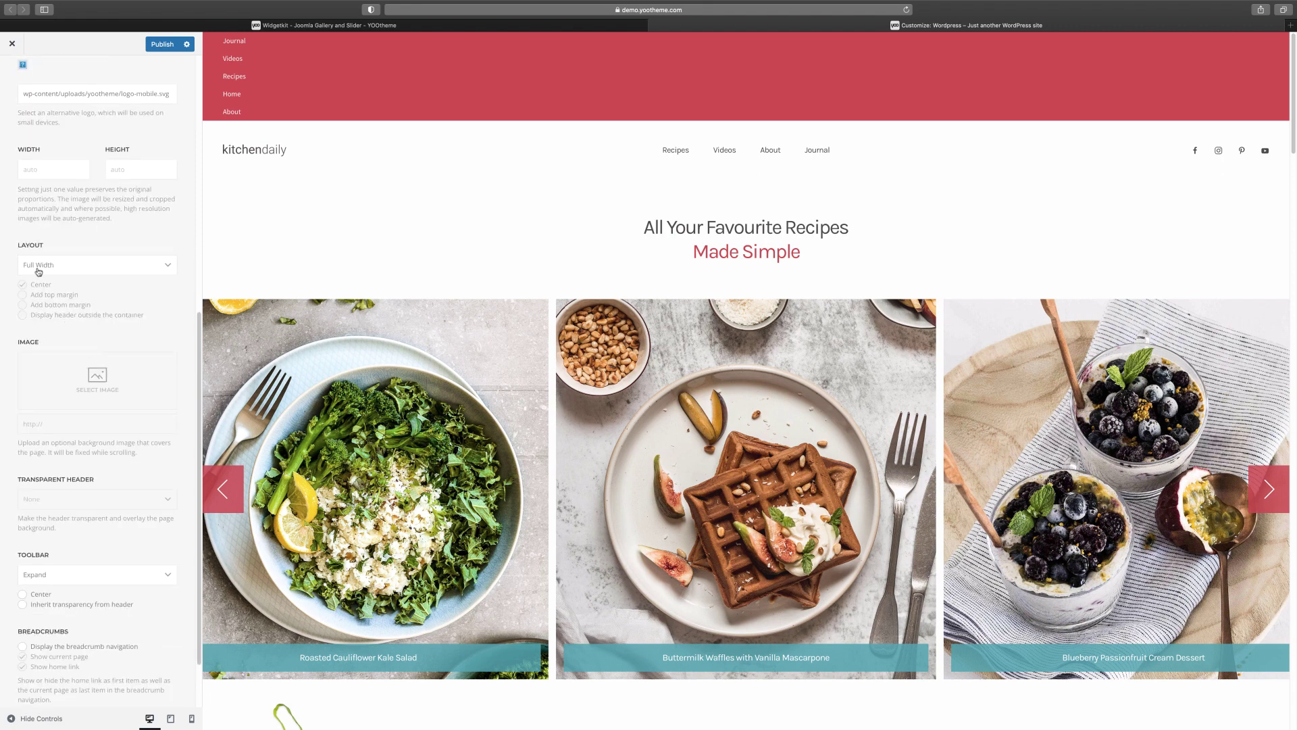
scroll(38, 271, up, 7)
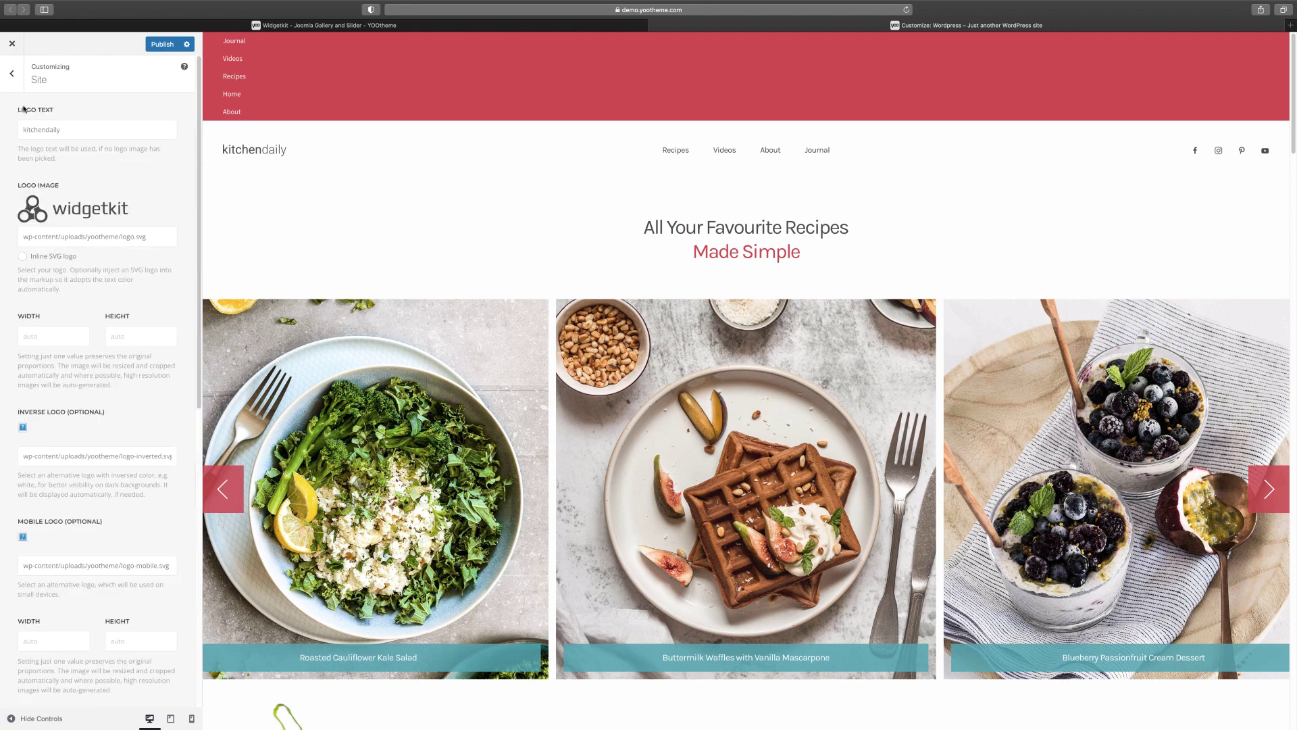
click(12, 73)
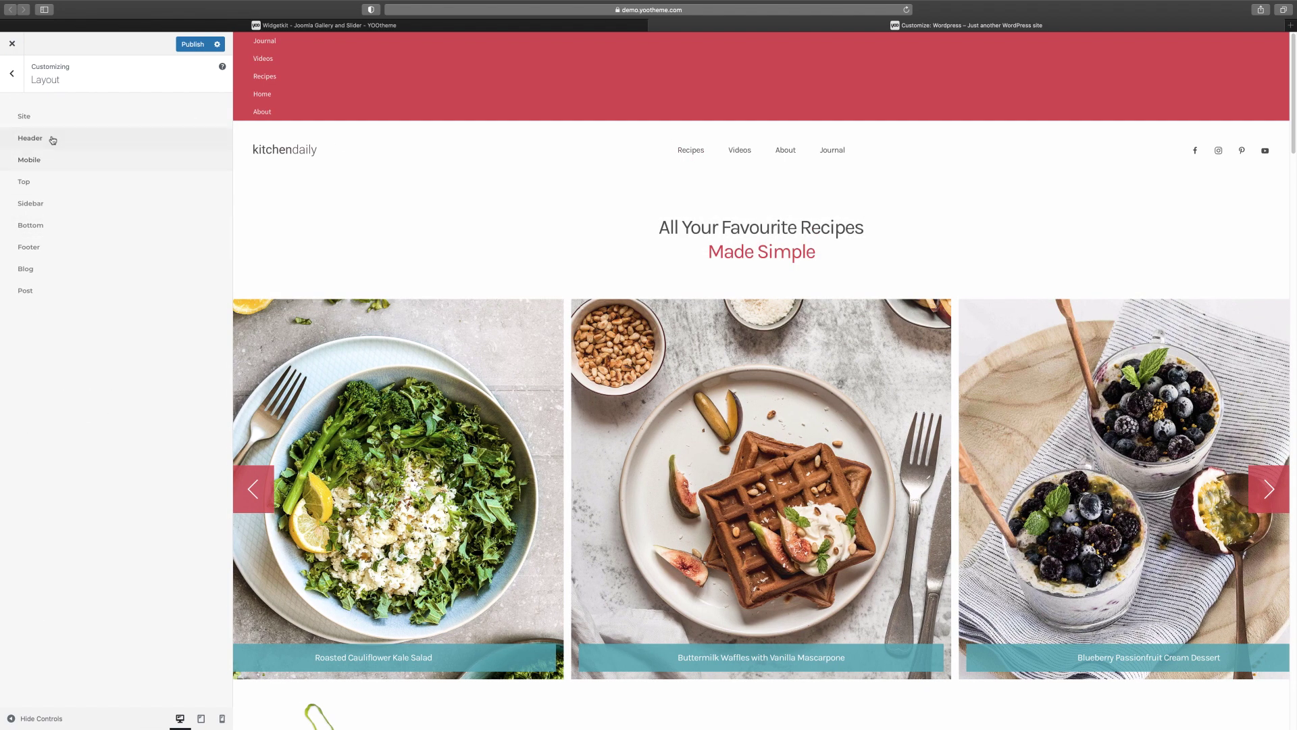
click(52, 140)
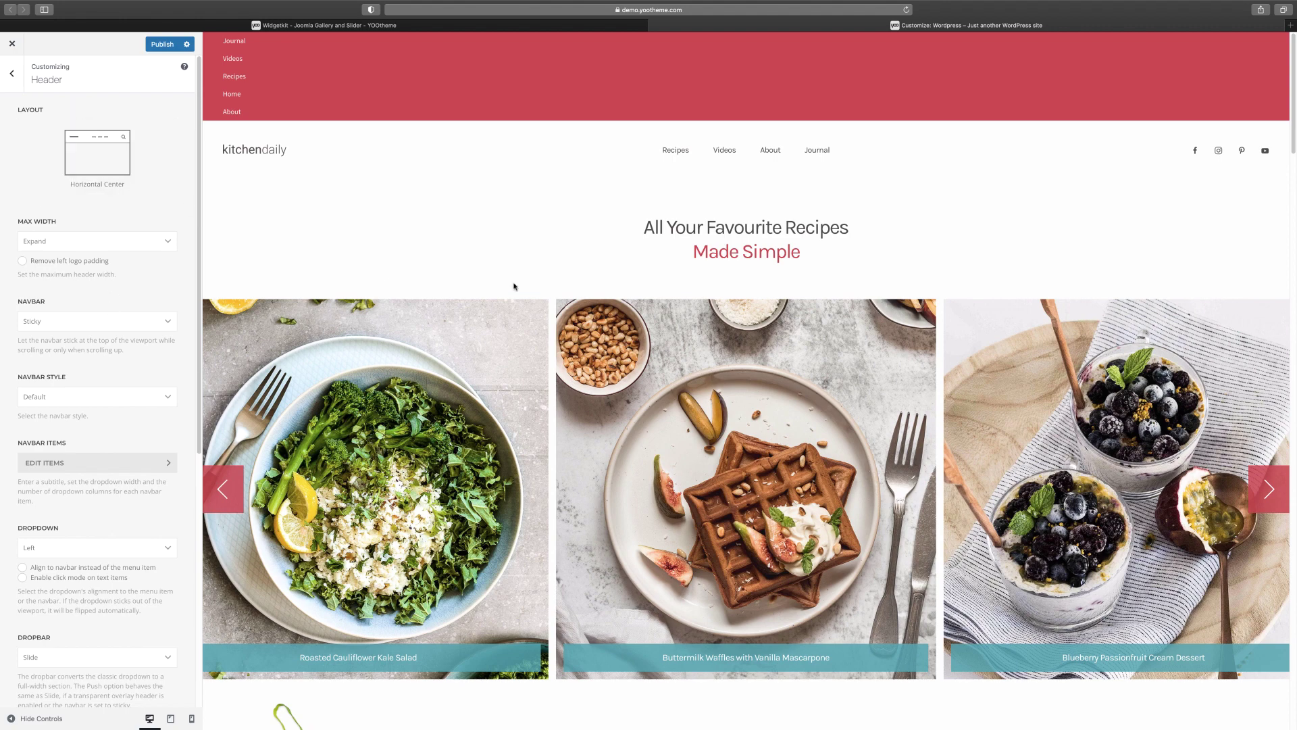
Step: Change the header's Navbar Style from Default to Primary
scroll(513, 287, down, 10)
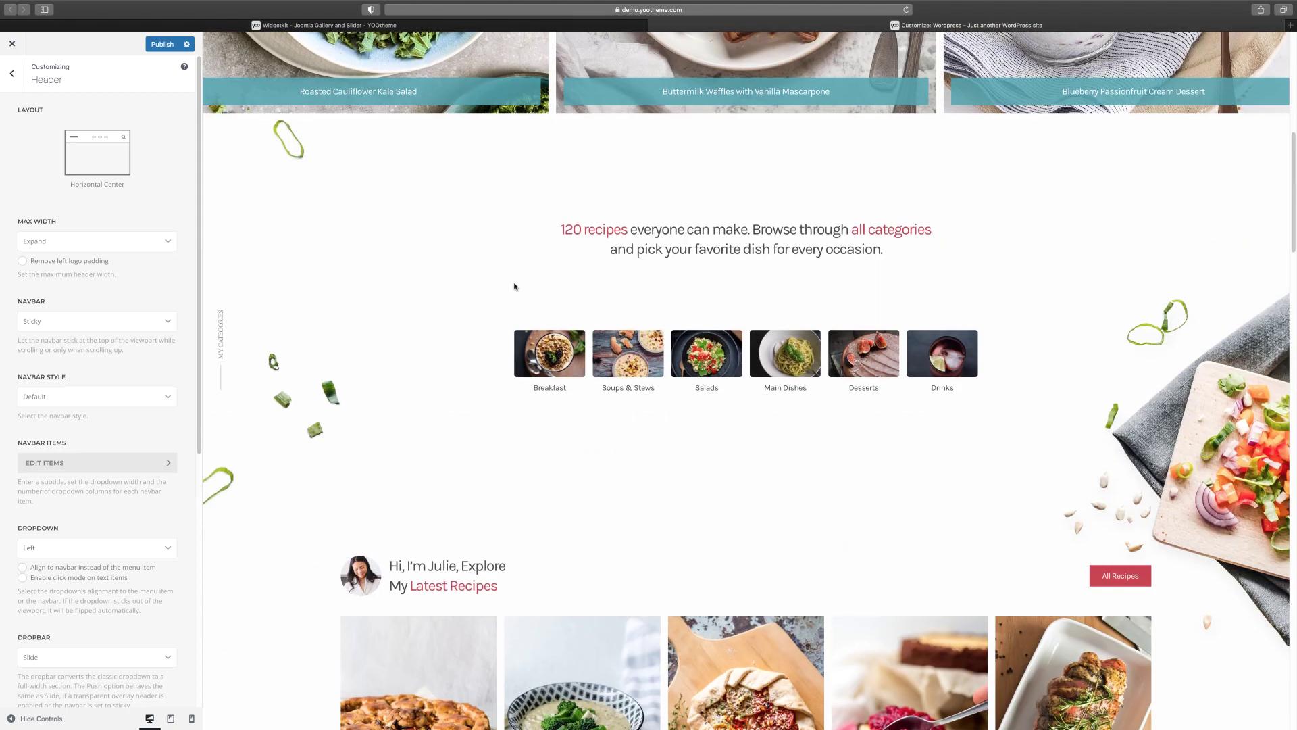
click(57, 406)
click(54, 405)
click(54, 404)
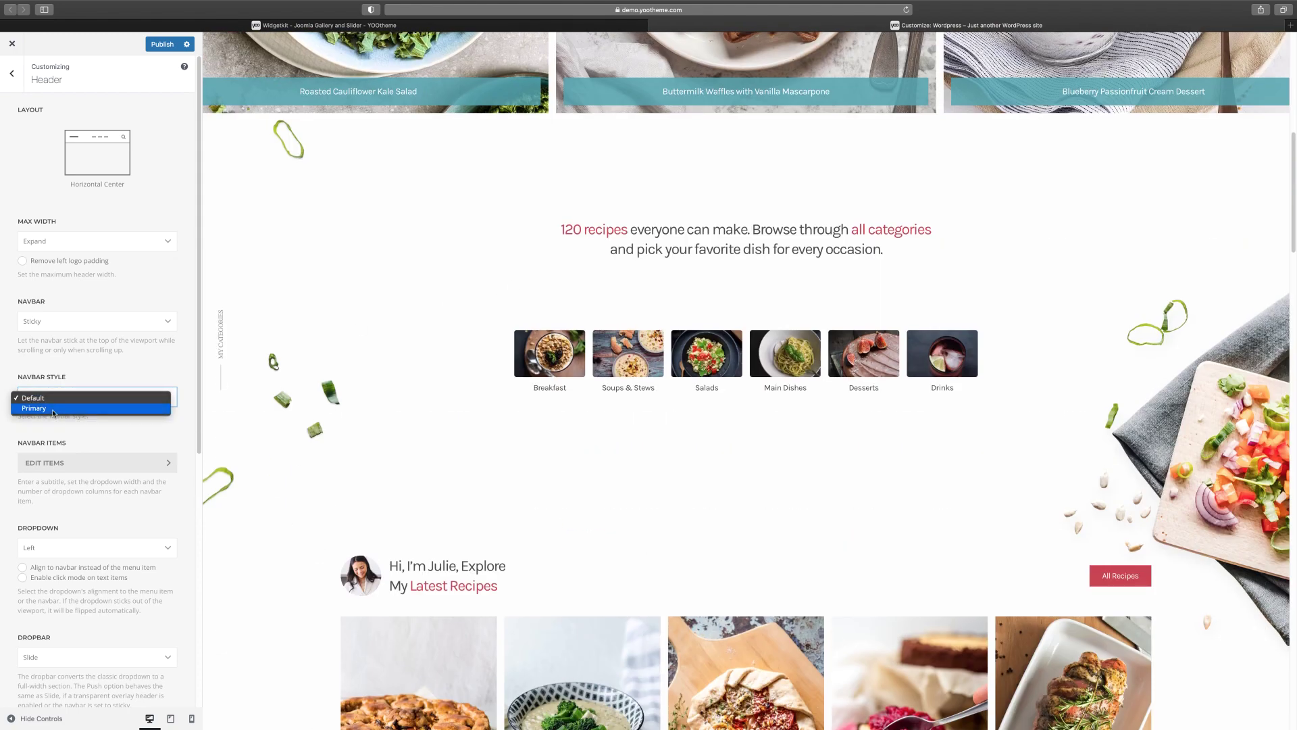
click(54, 409)
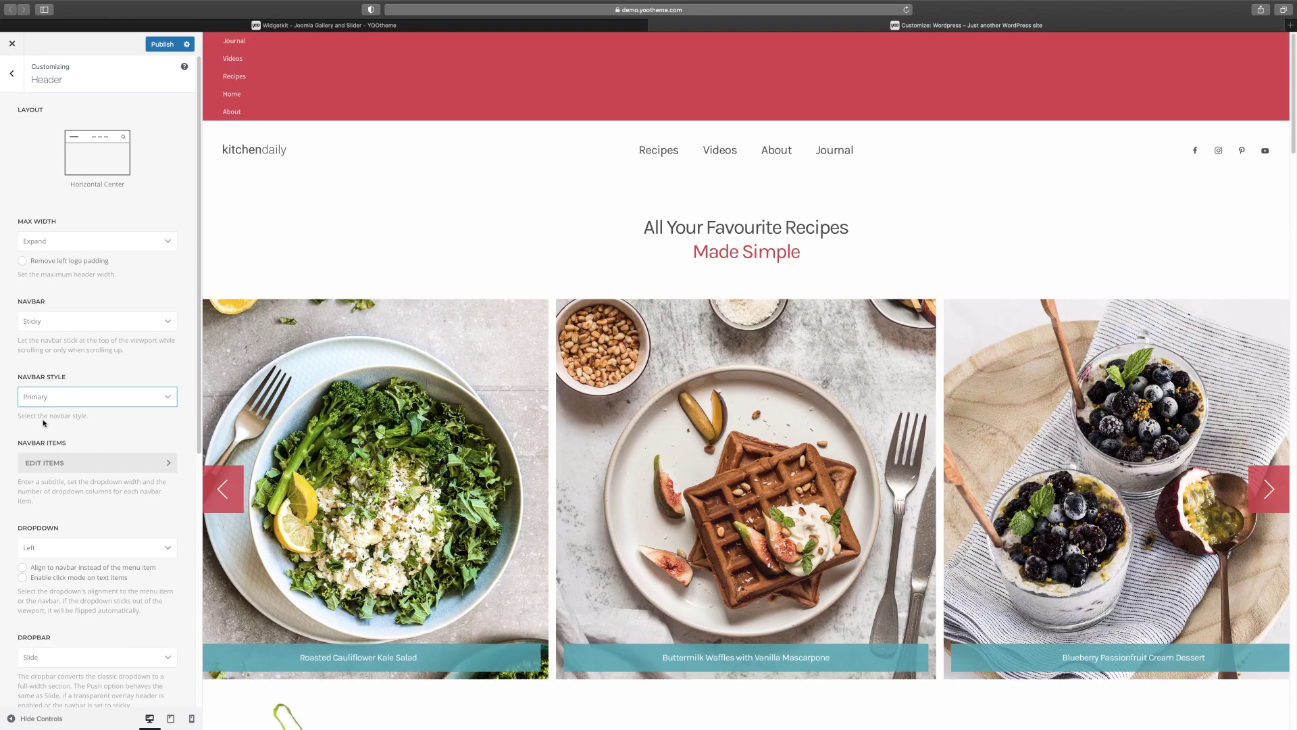
Step: Open the Roasted Cauliflower Kale Salad recipe page in the preview
scroll(95, 405, down, 5)
click(371, 331)
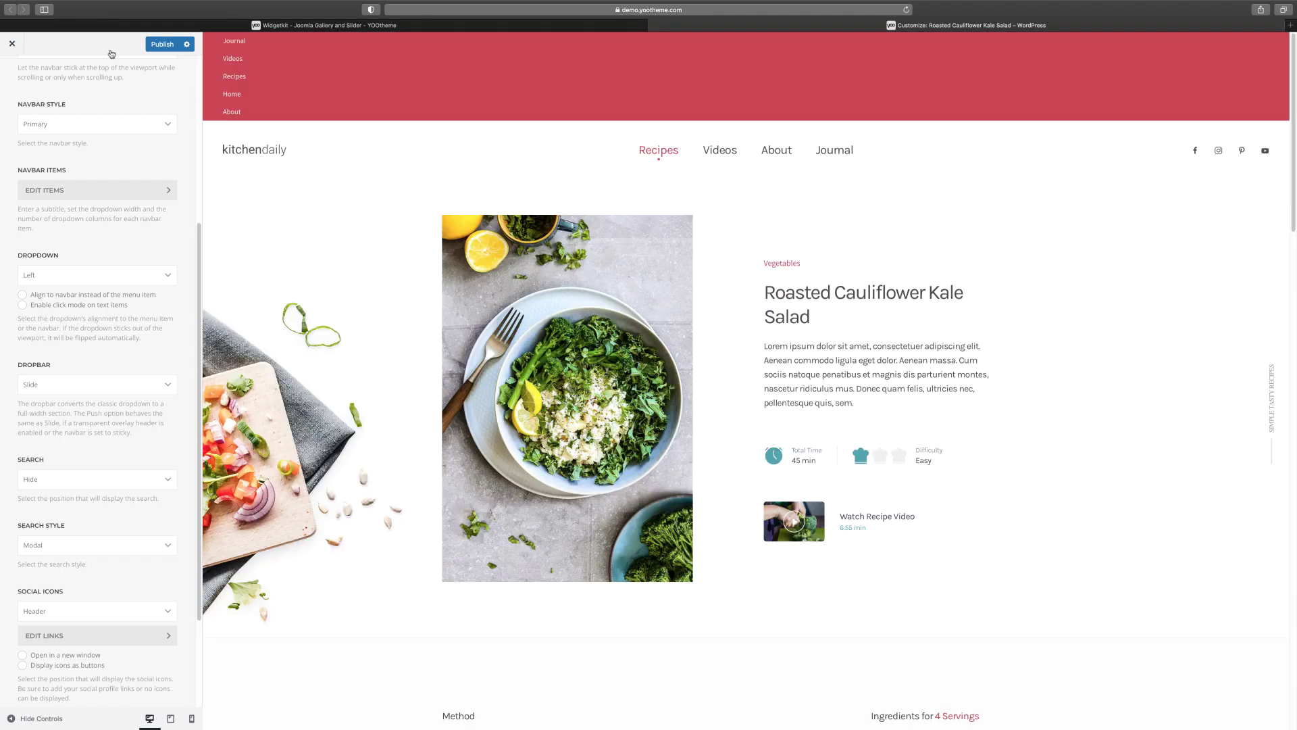
scroll(103, 195, up, 3)
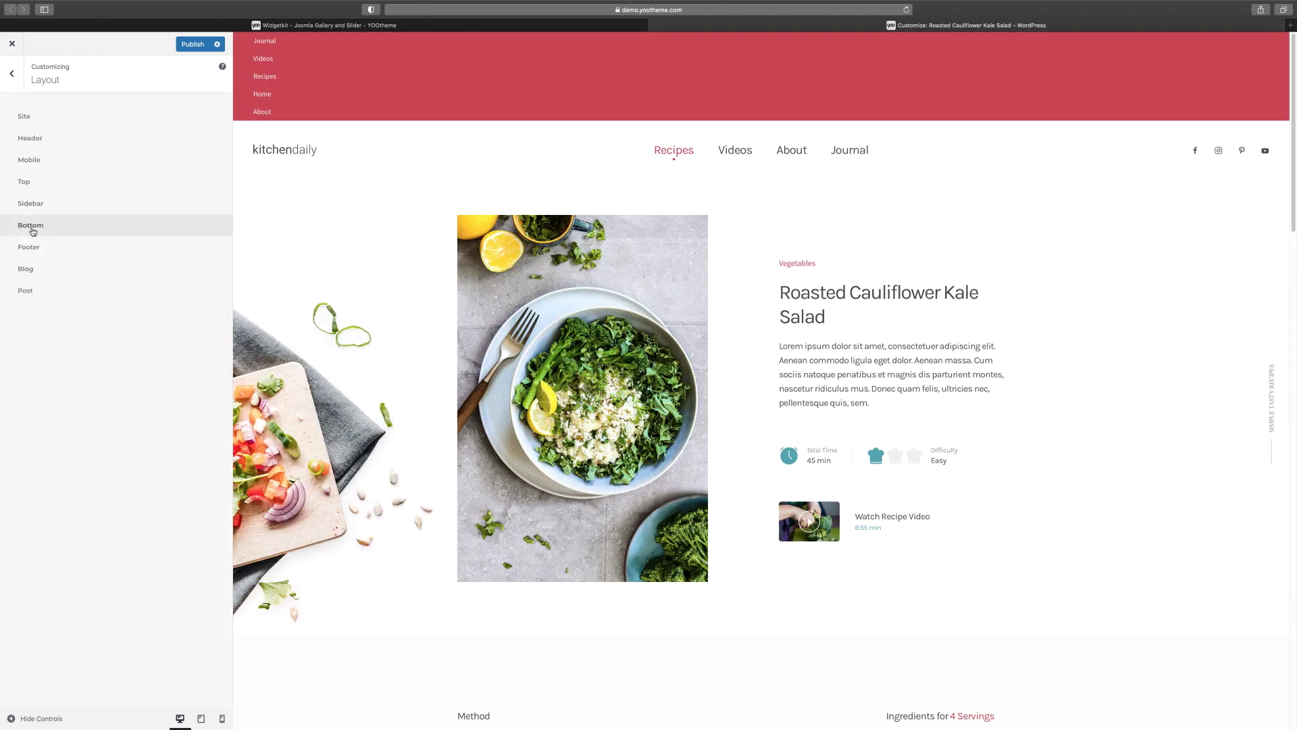
Step: Start a new Builder layout for the Roasted Cauliflower Kale Salad page
click(12, 76)
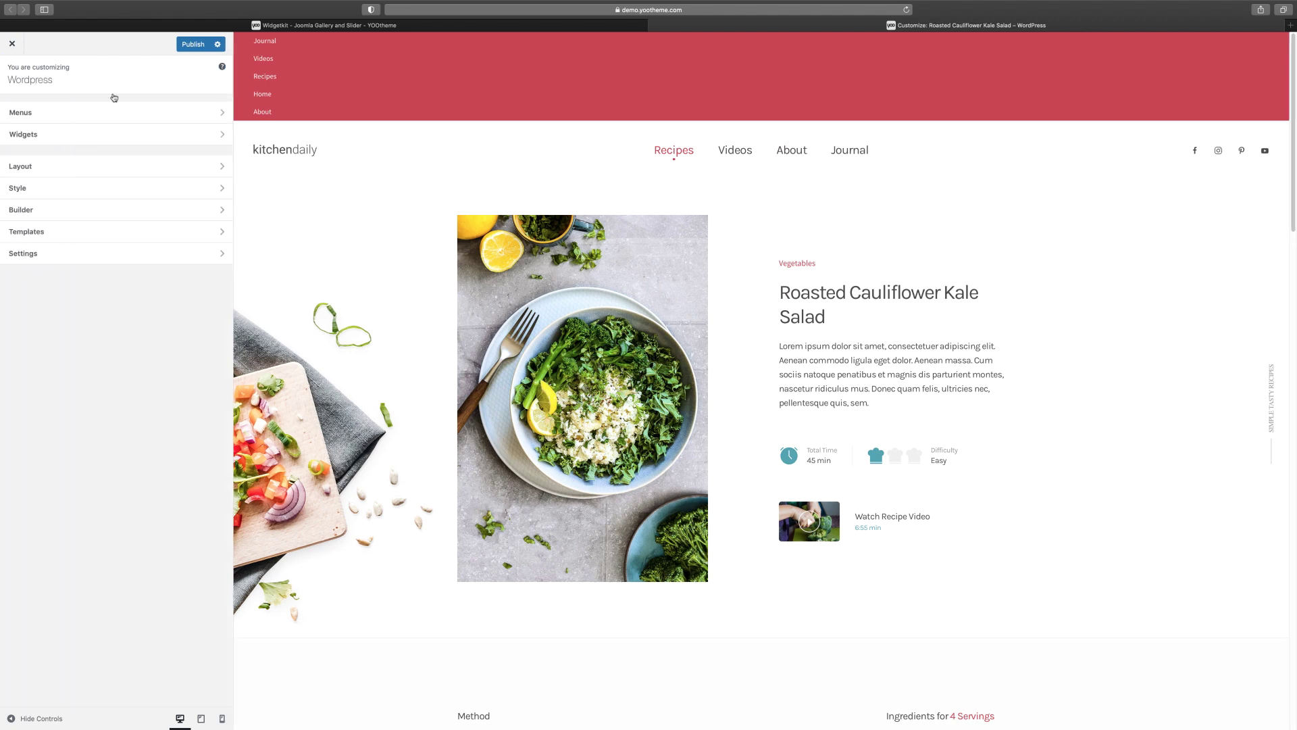
click(61, 211)
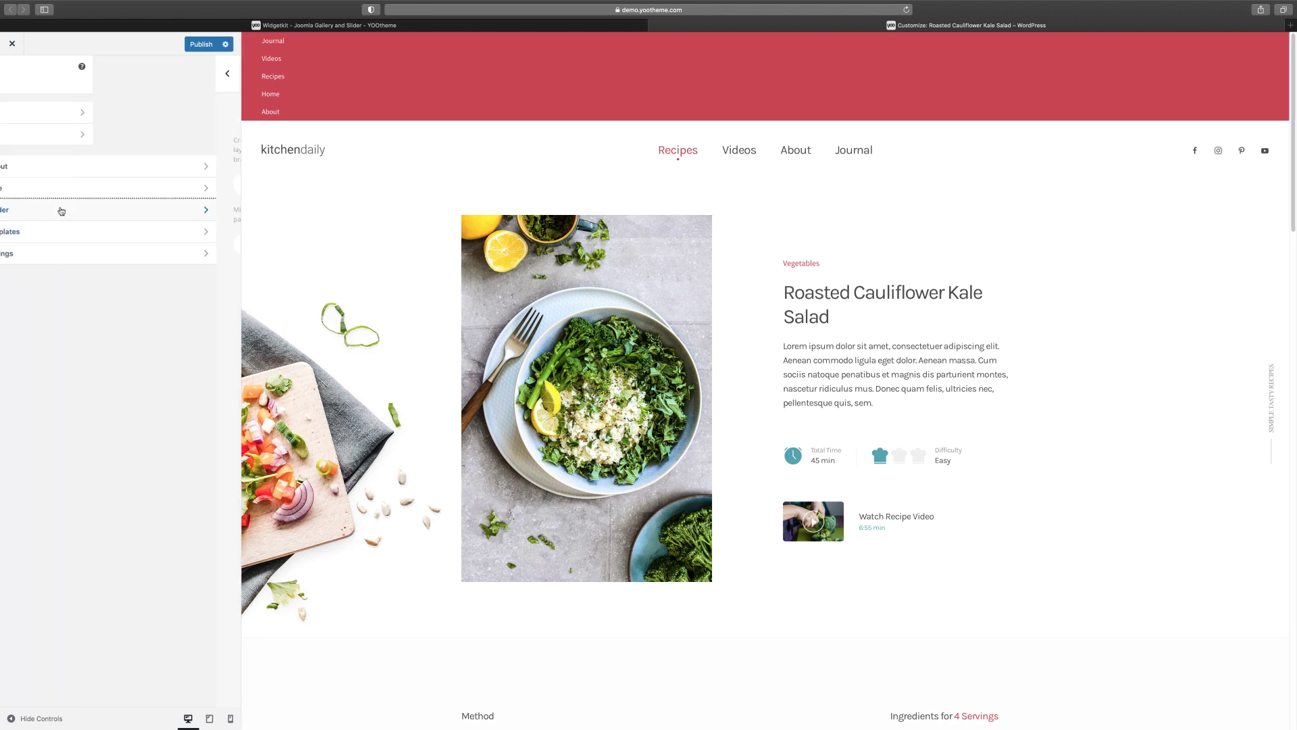
click(128, 186)
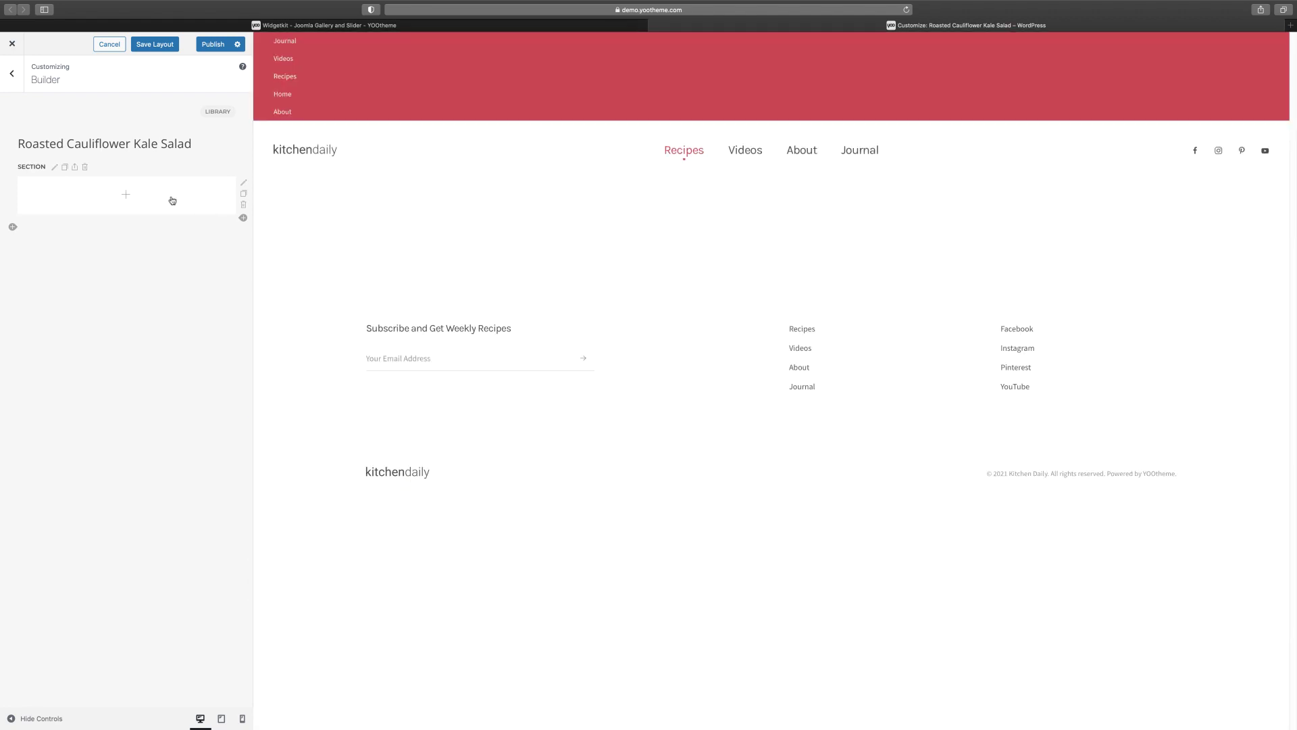
Step: Add a Headline element with the content 'Title' to the empty section
click(130, 198)
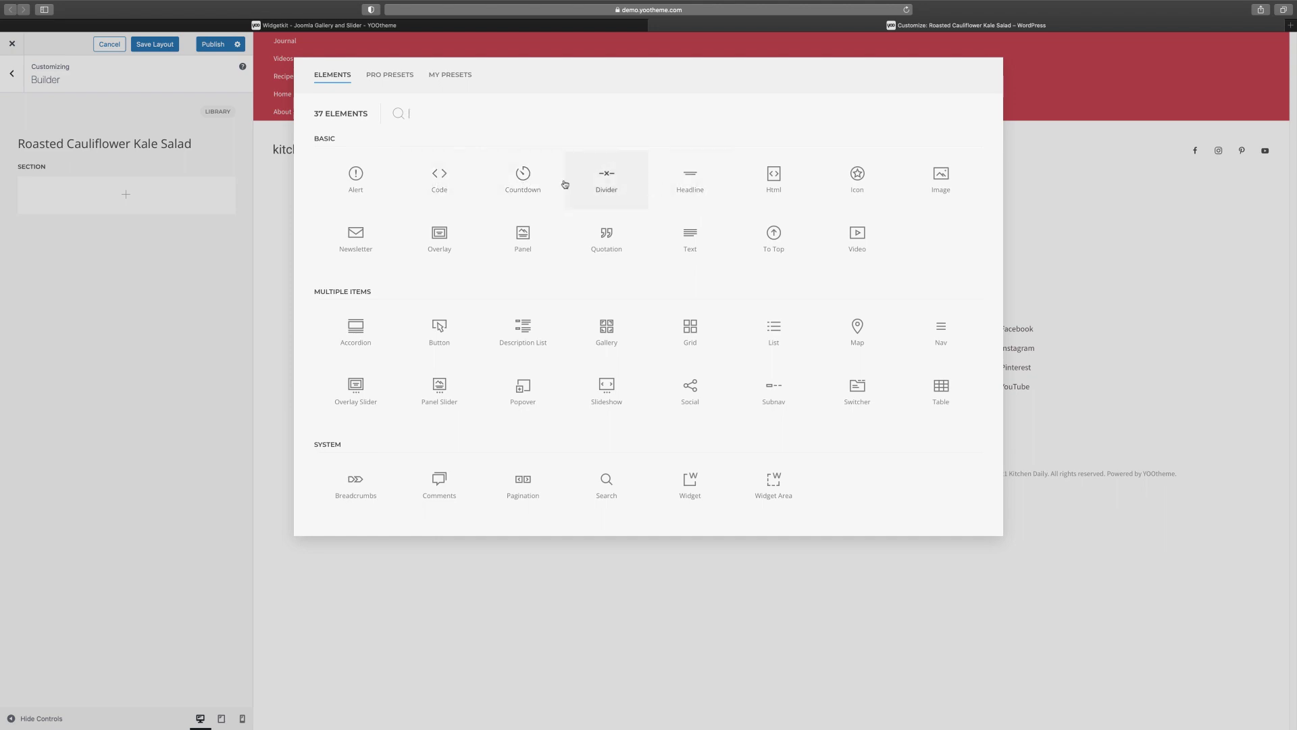
click(679, 182)
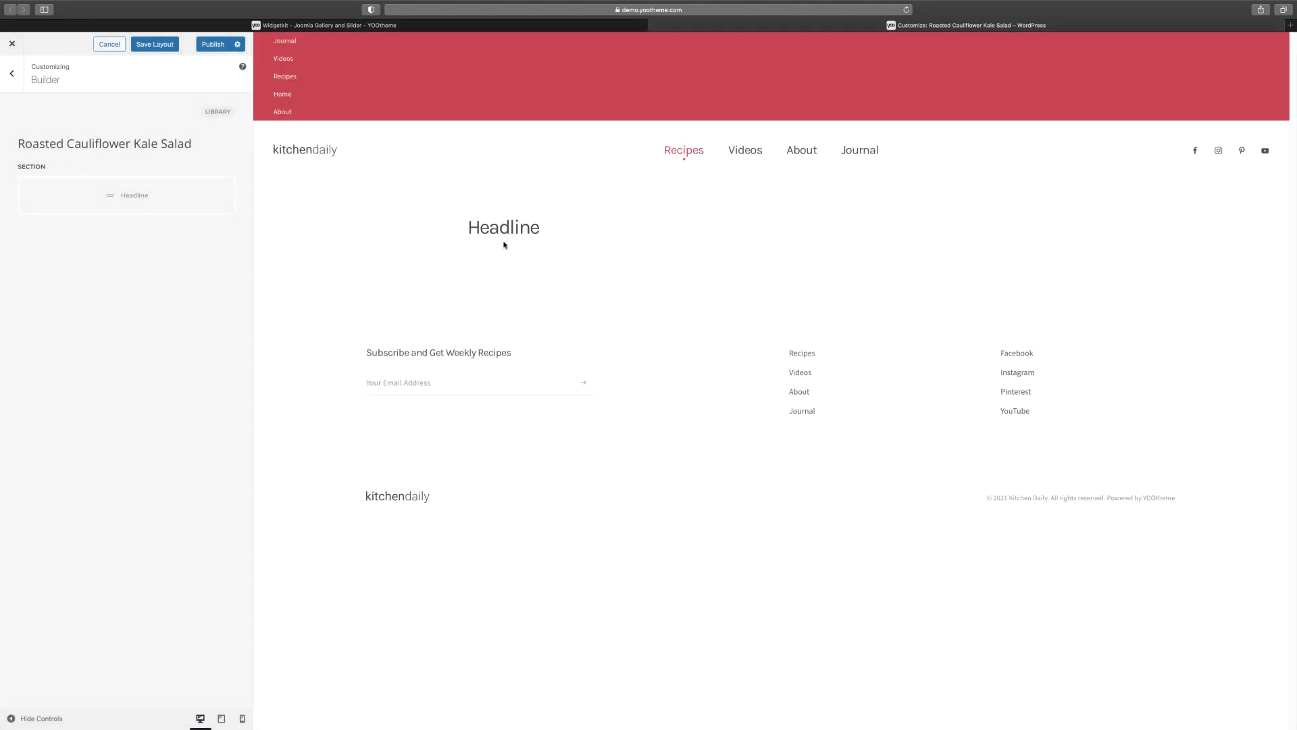
click(144, 205)
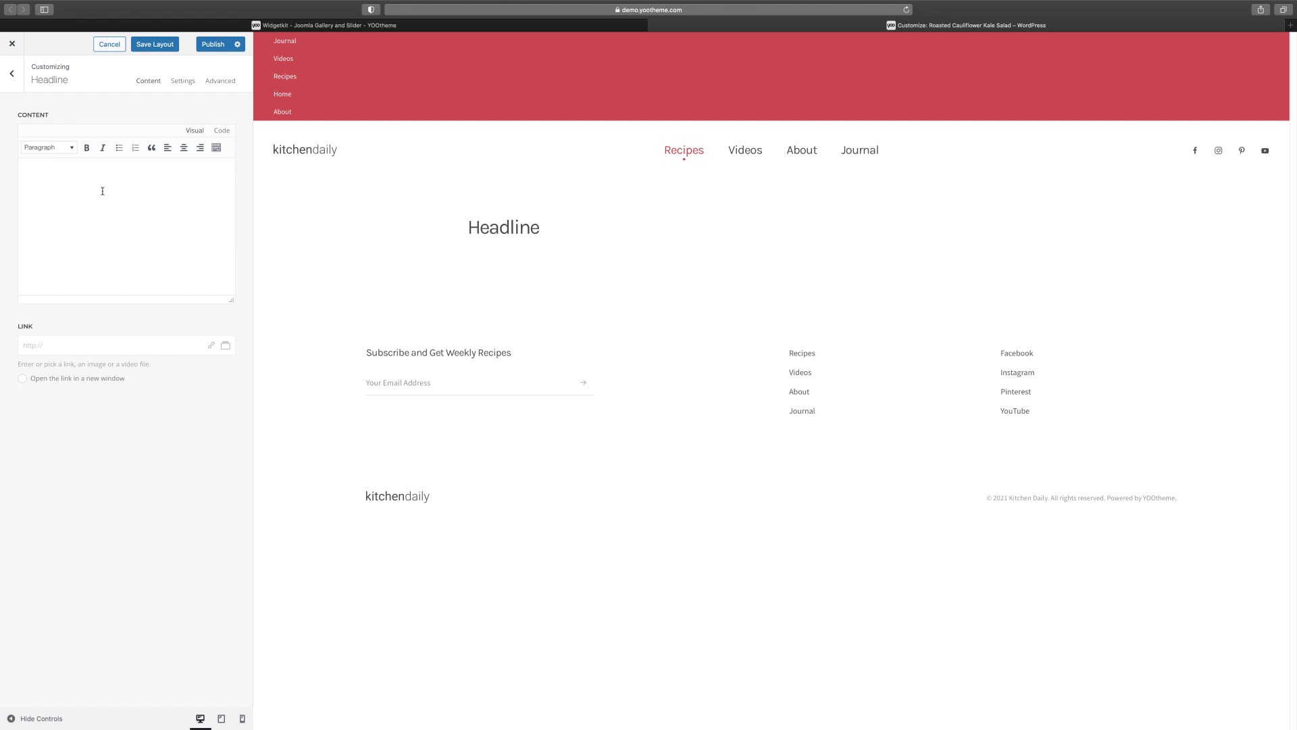
text(Title)
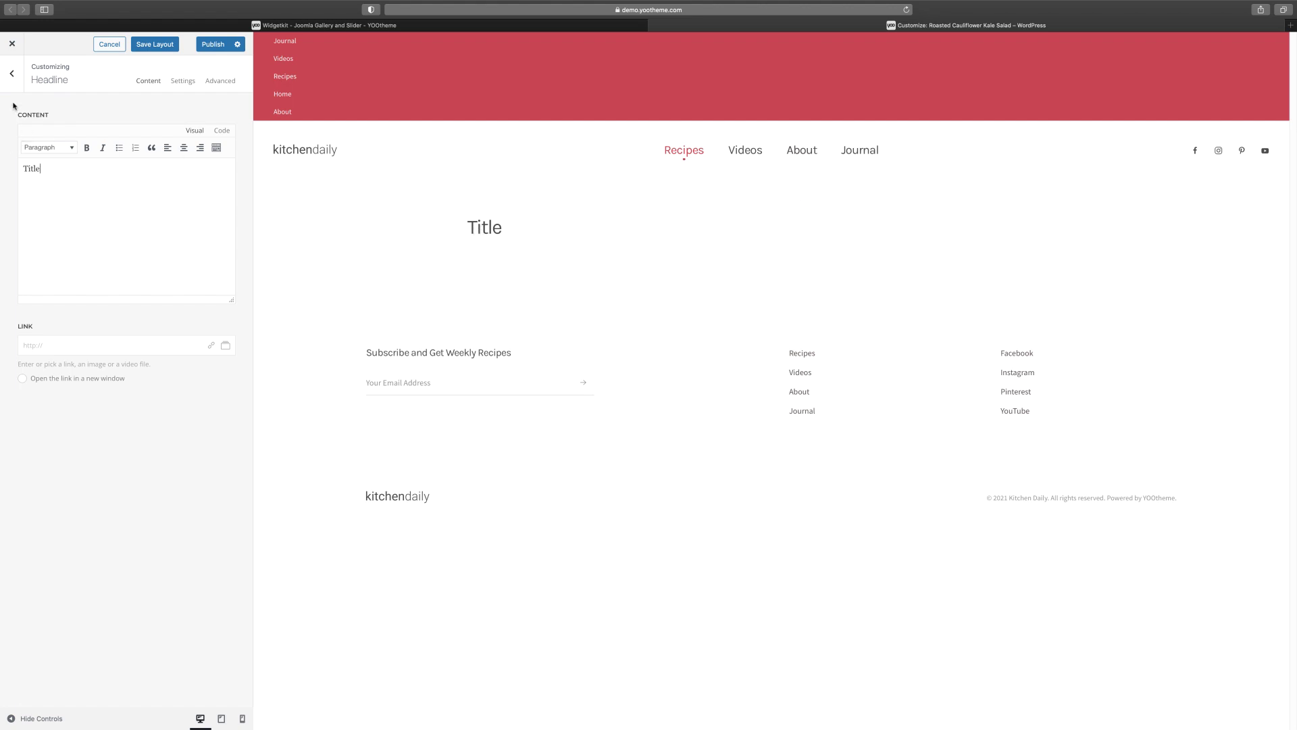
click(12, 75)
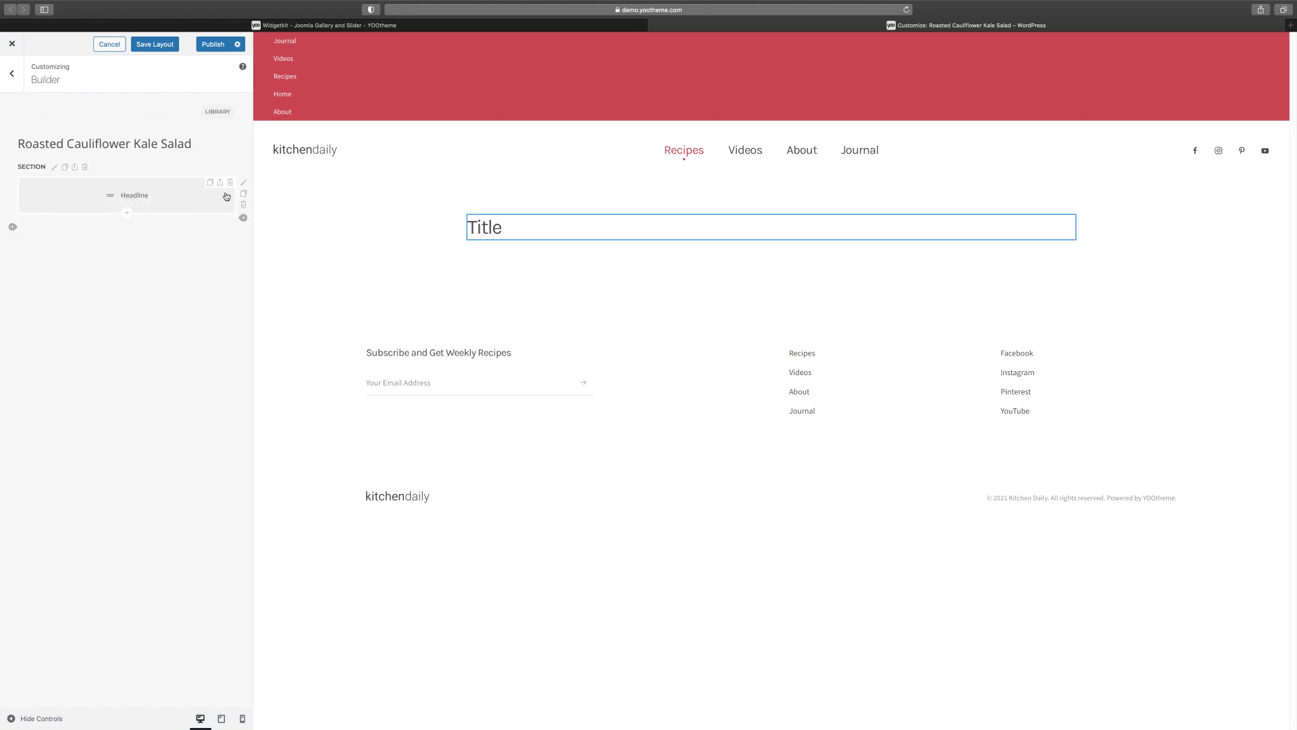
Step: Stack Countdown, Widget and three-column Grid elements in turn below the Title headline
click(126, 212)
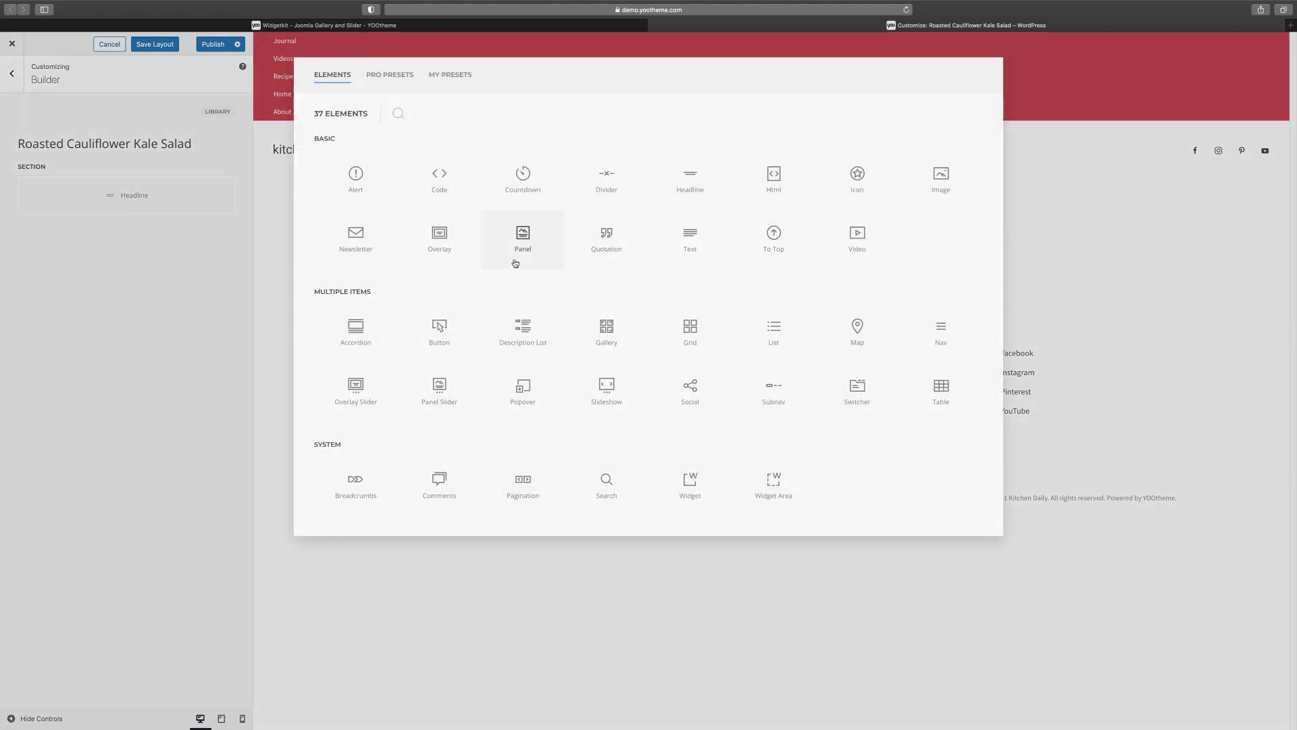
click(523, 179)
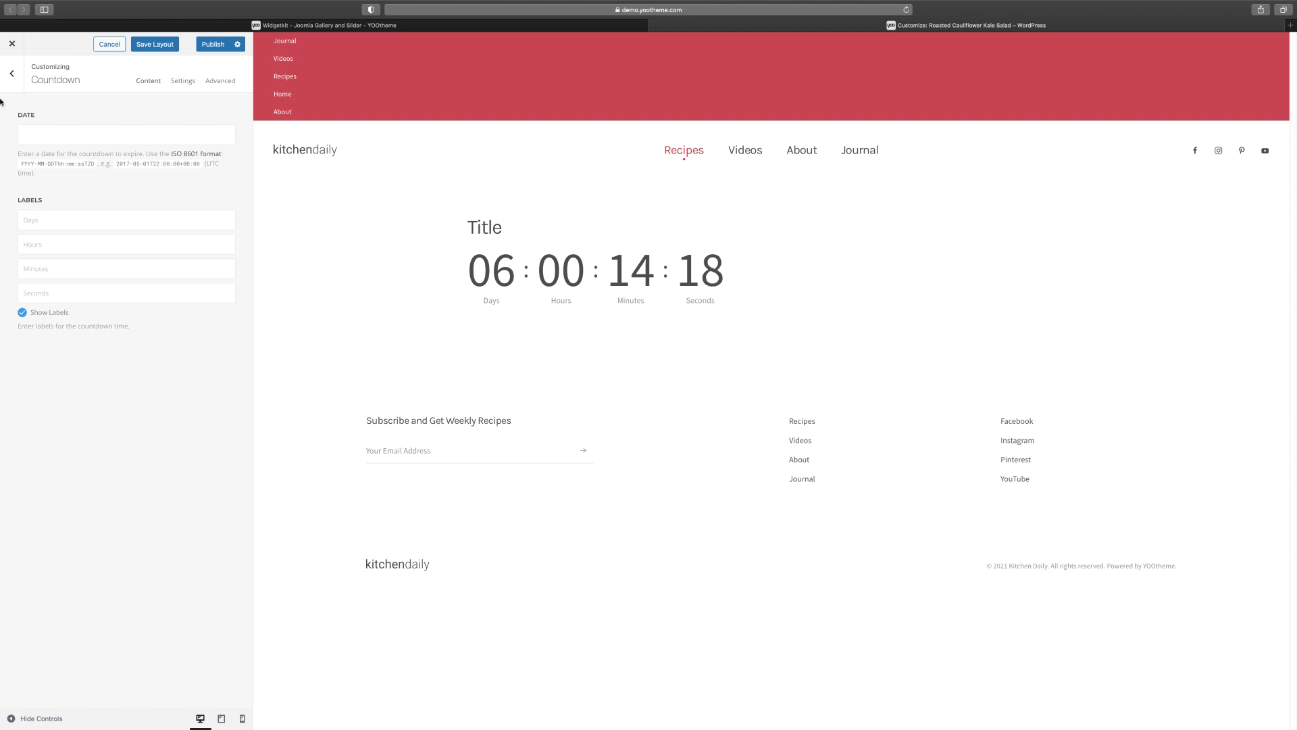
click(12, 73)
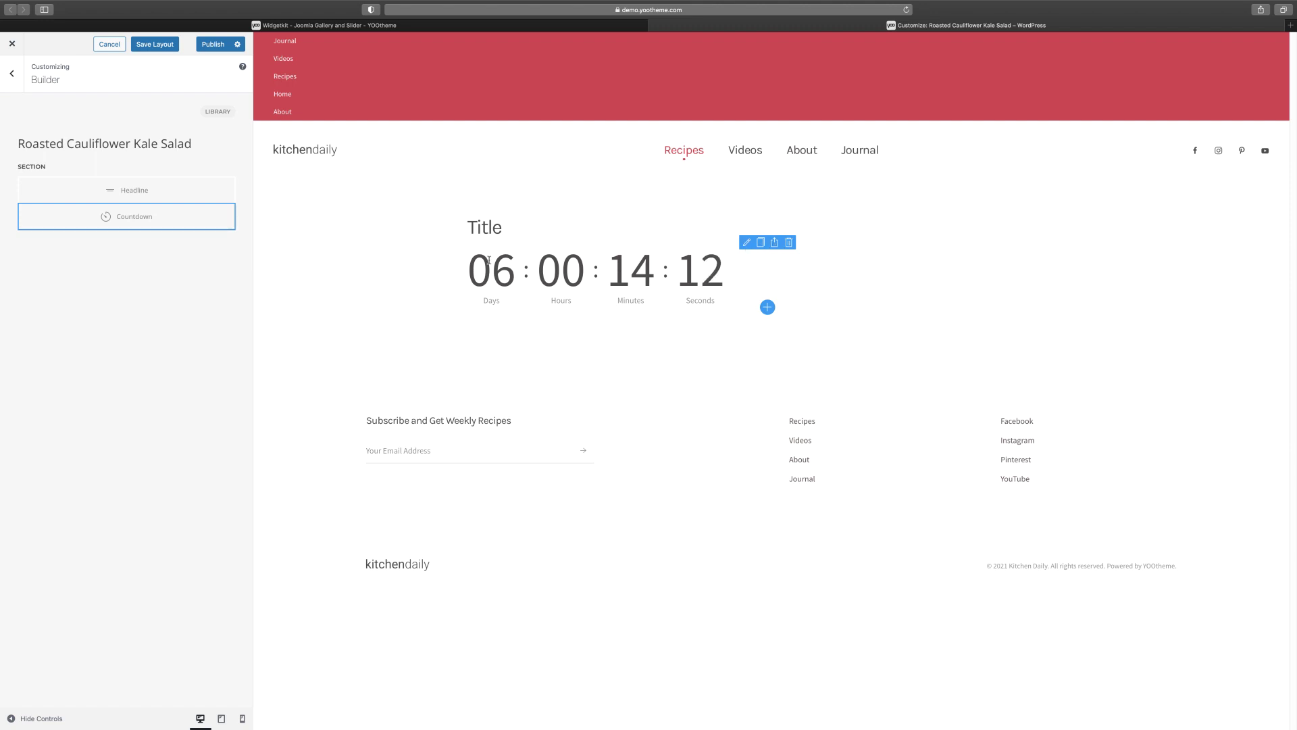
click(127, 228)
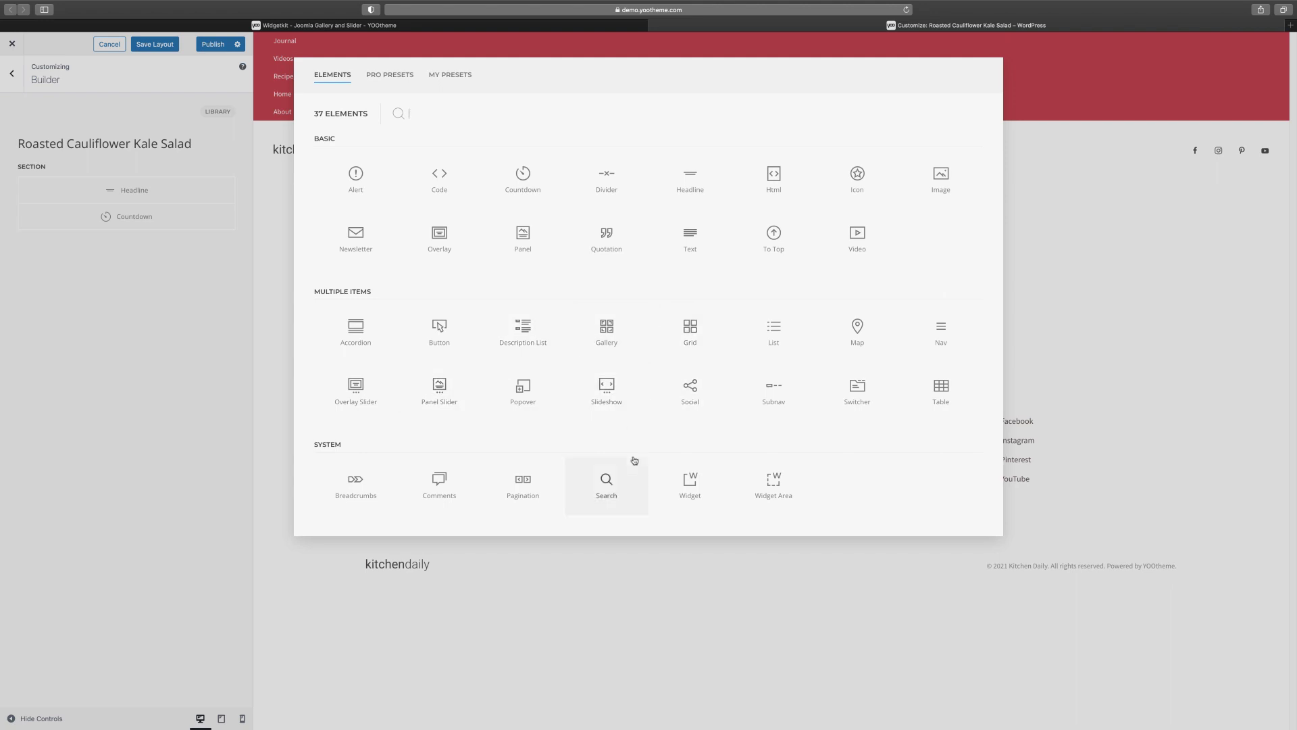
click(692, 482)
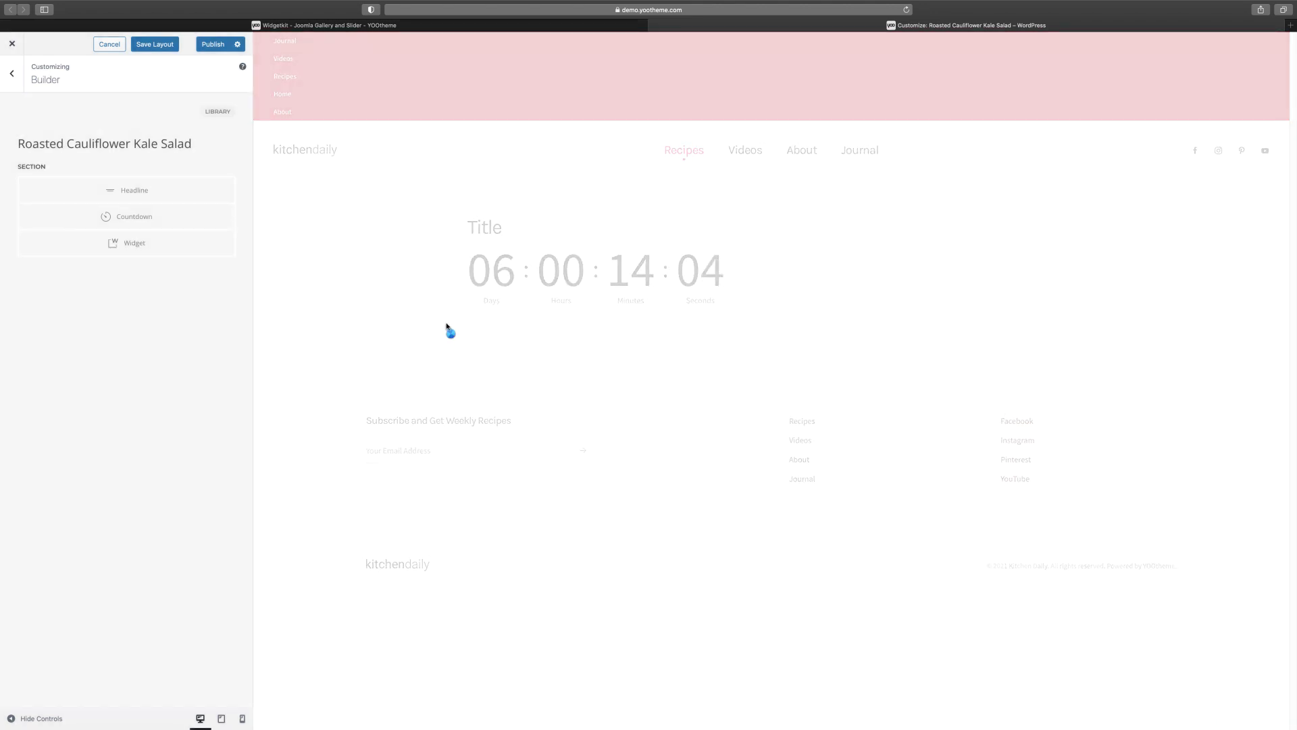
click(115, 136)
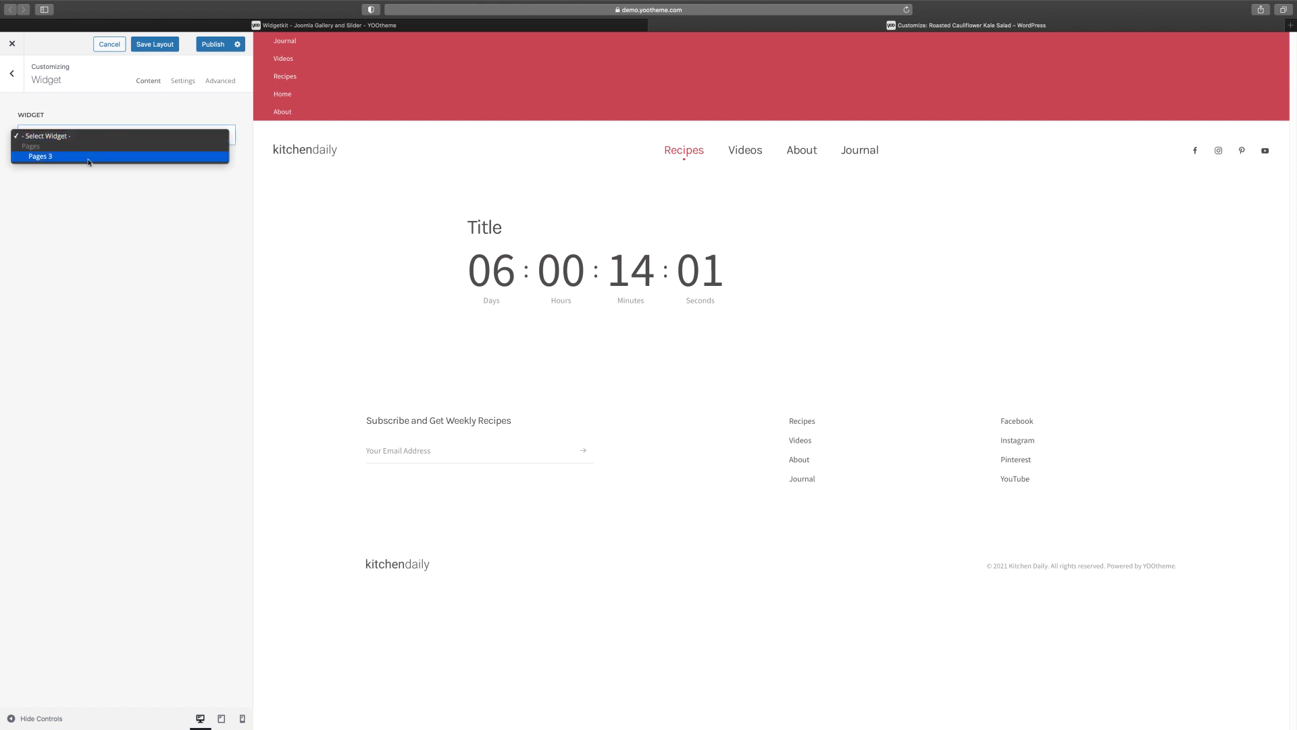
click(140, 235)
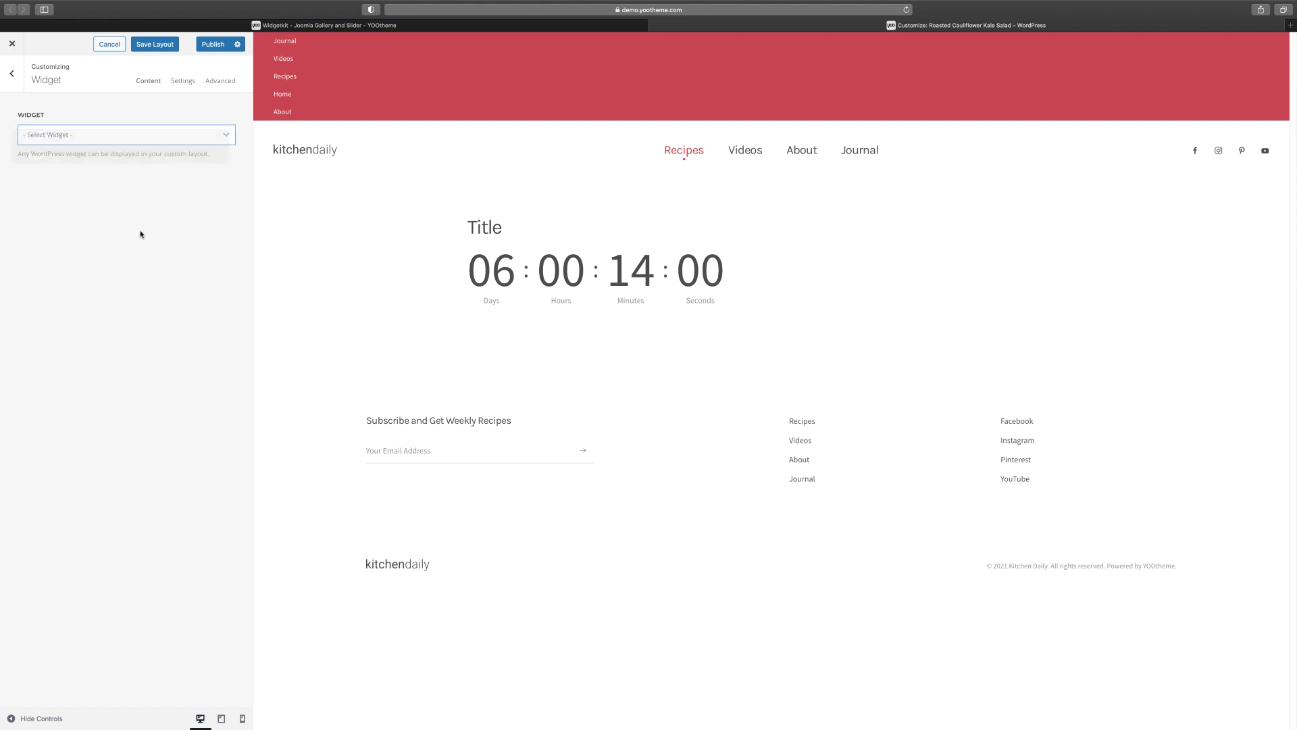
click(11, 80)
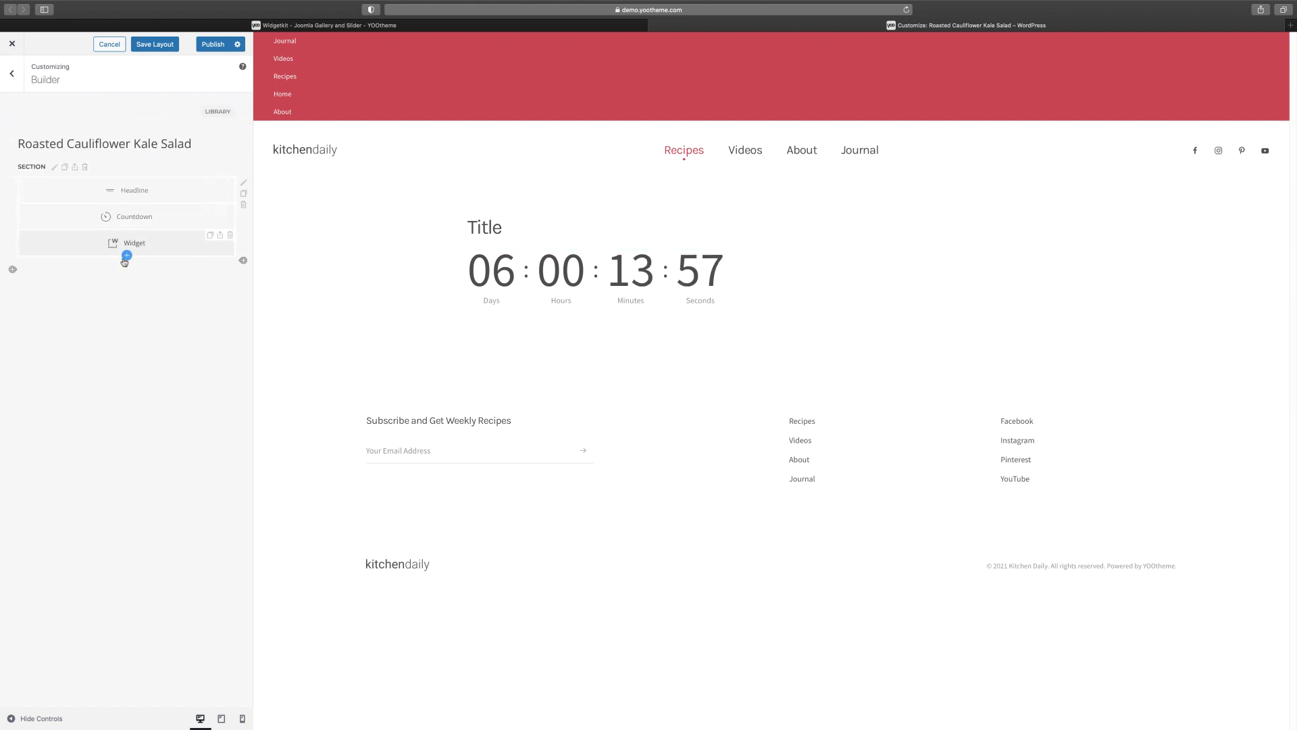
click(125, 256)
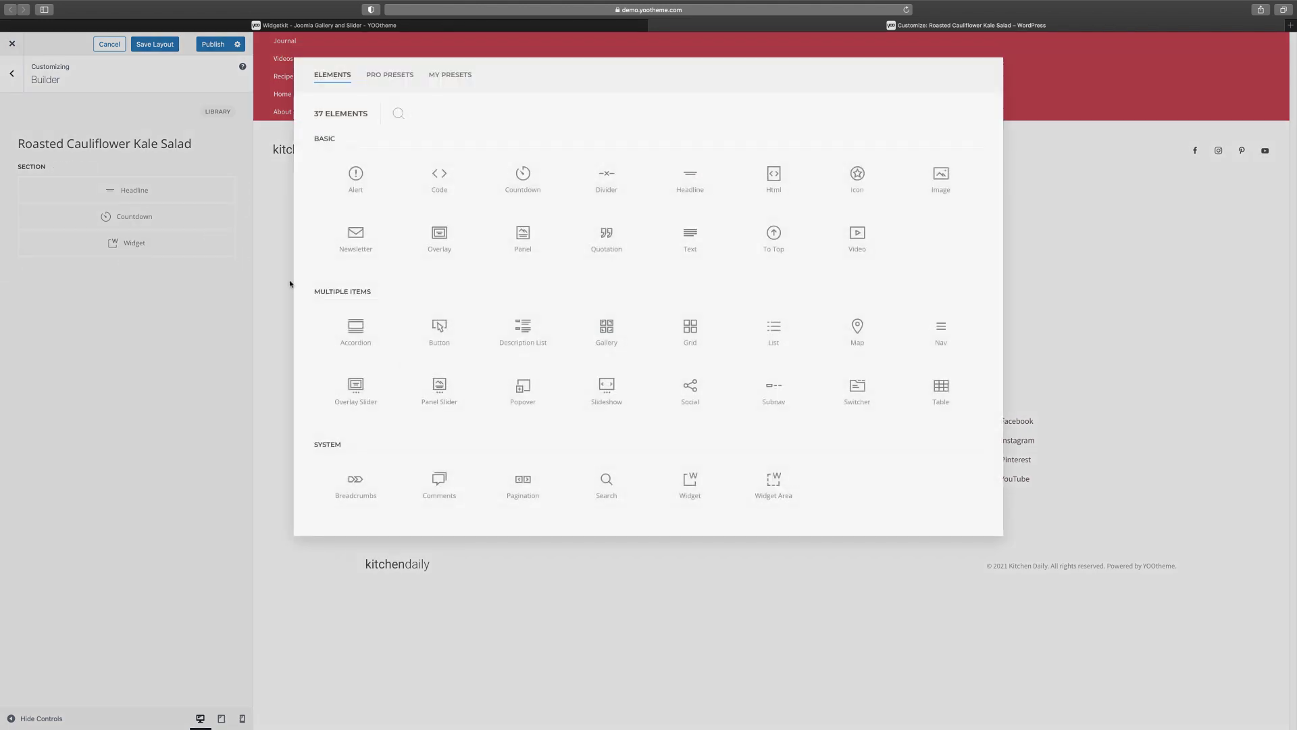
click(691, 334)
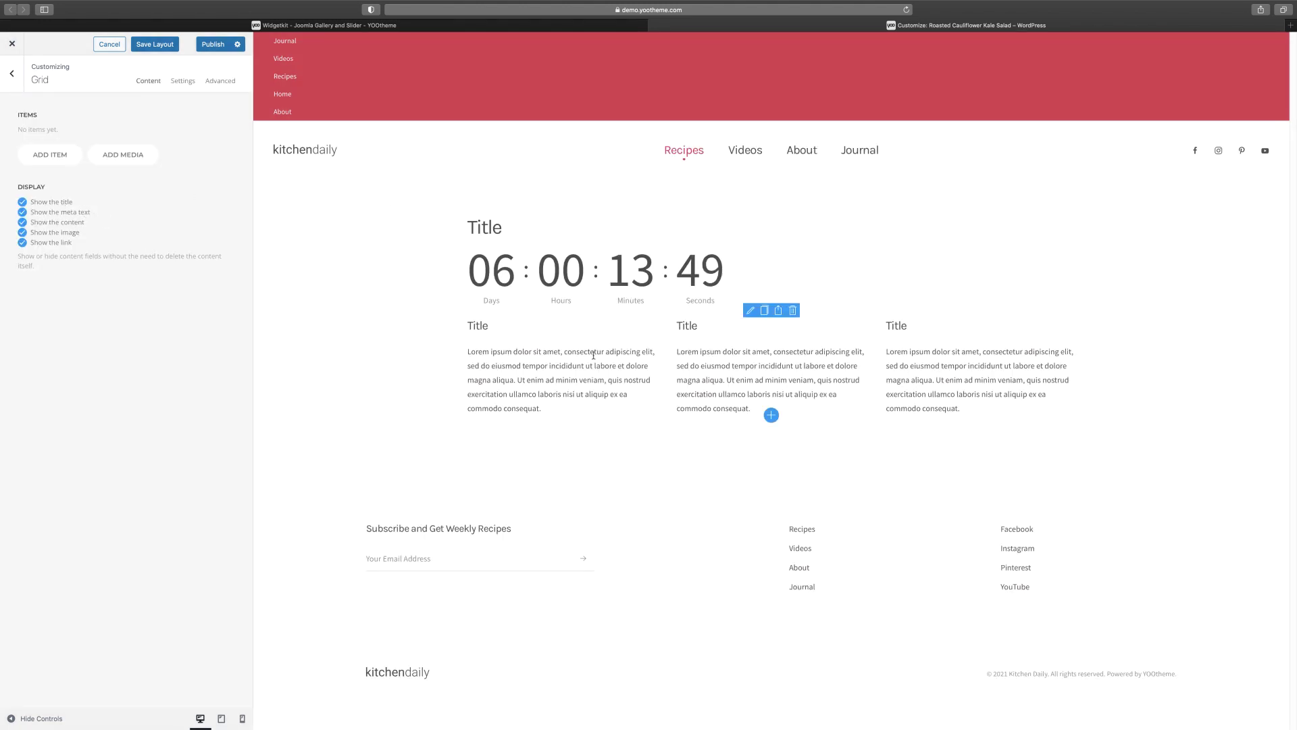
click(12, 73)
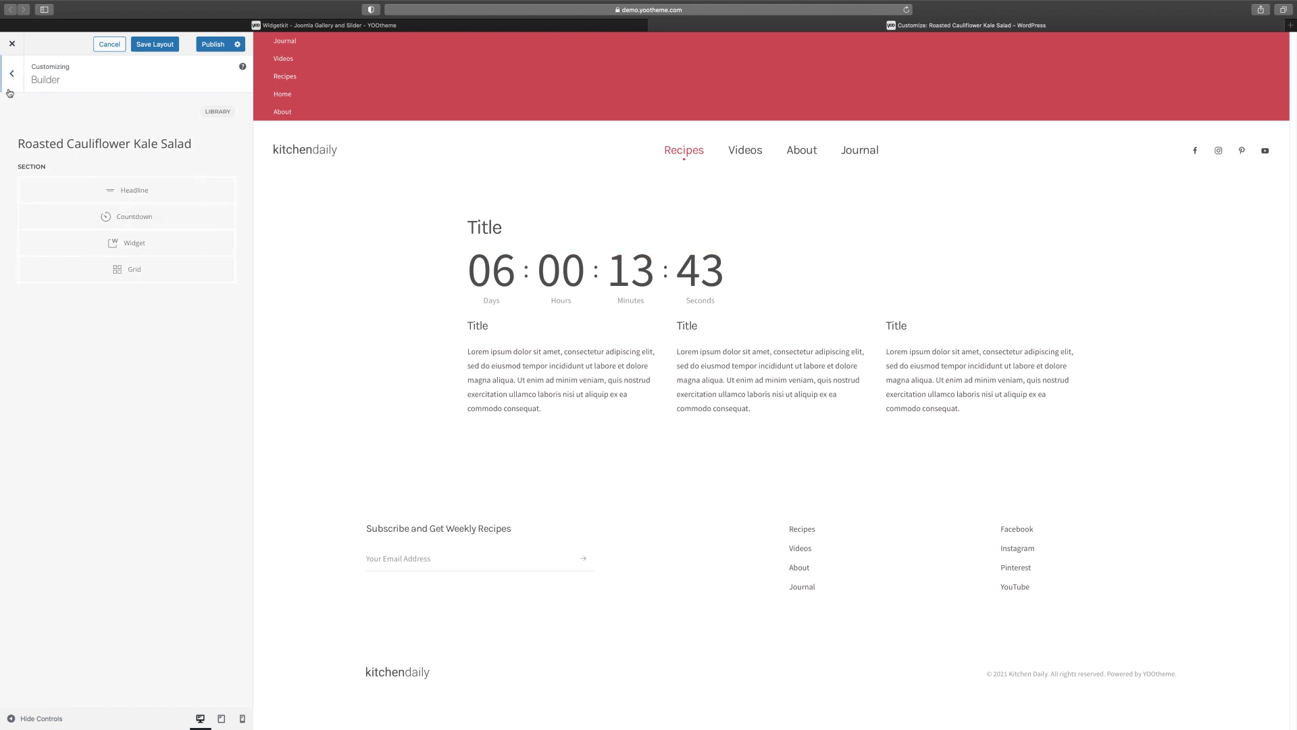
Step: Leave the page builder, confirming that the unsaved layout changes are discarded
click(12, 74)
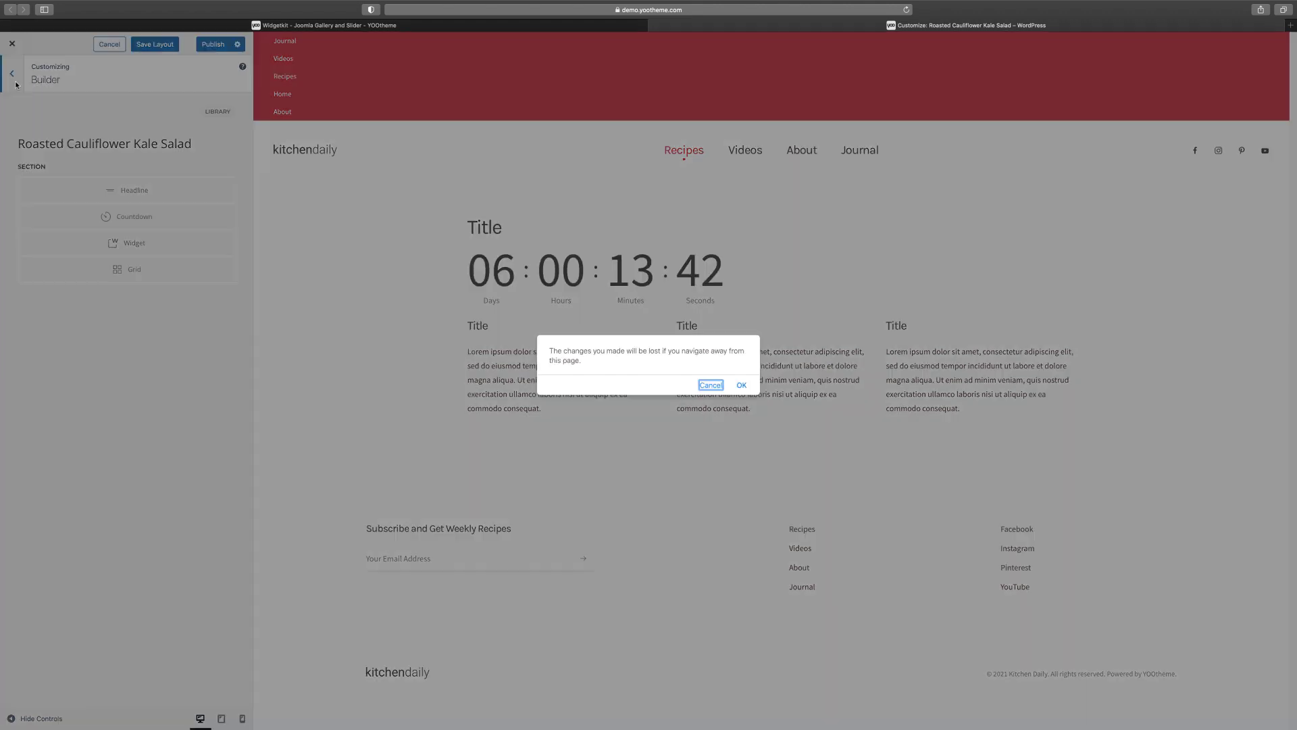
click(711, 389)
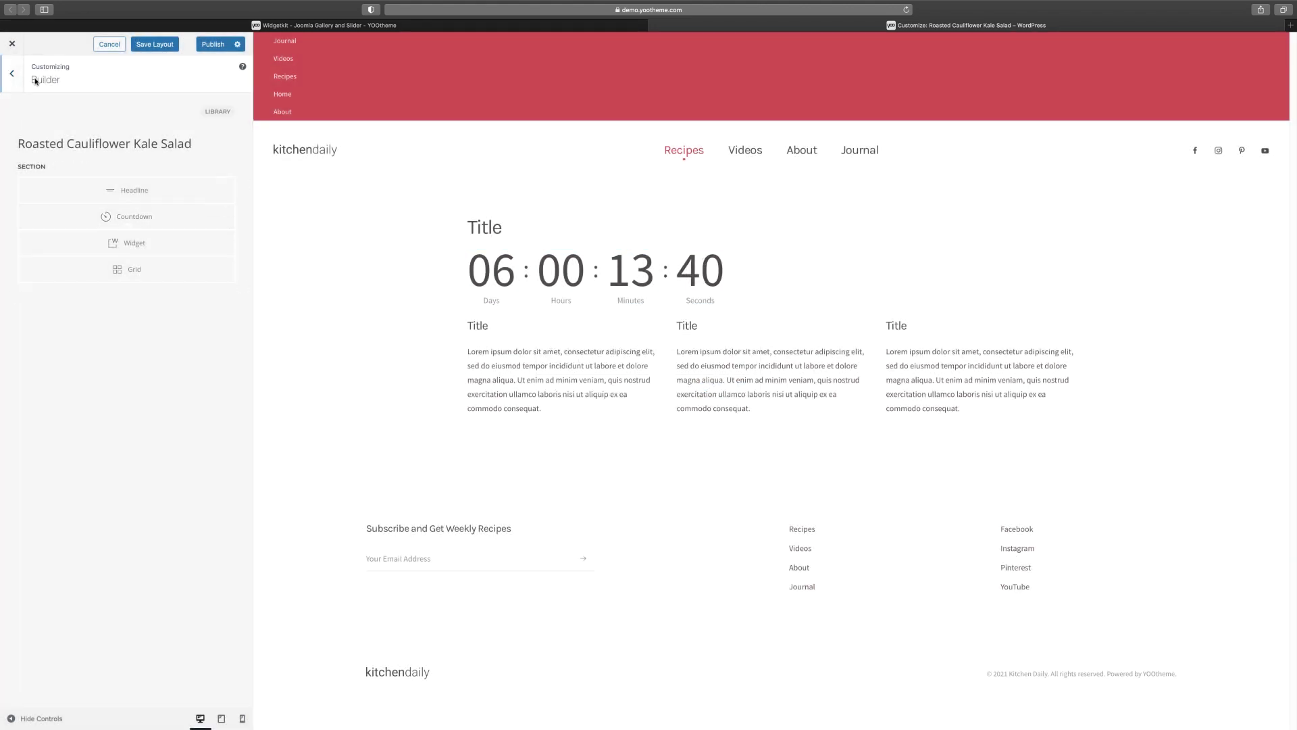
click(13, 75)
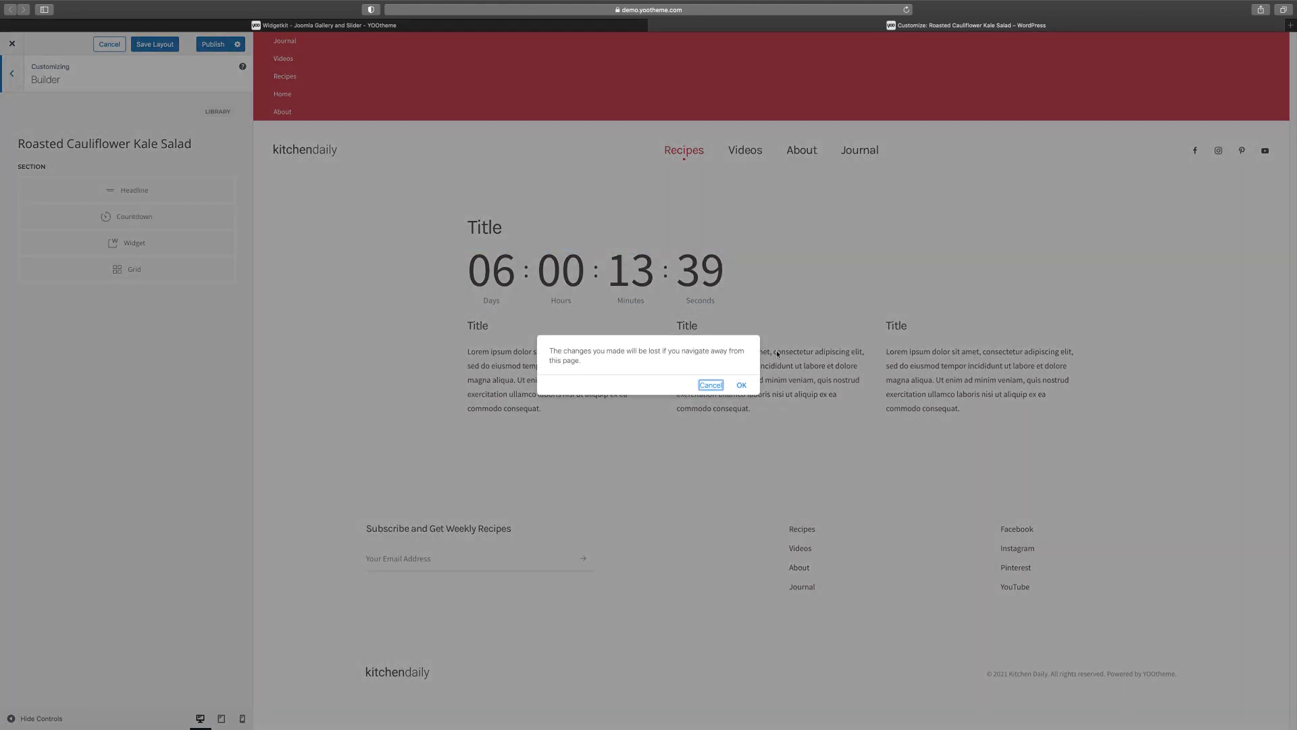
click(741, 386)
scroll(512, 376, down, 8)
scroll(512, 376, down, 10)
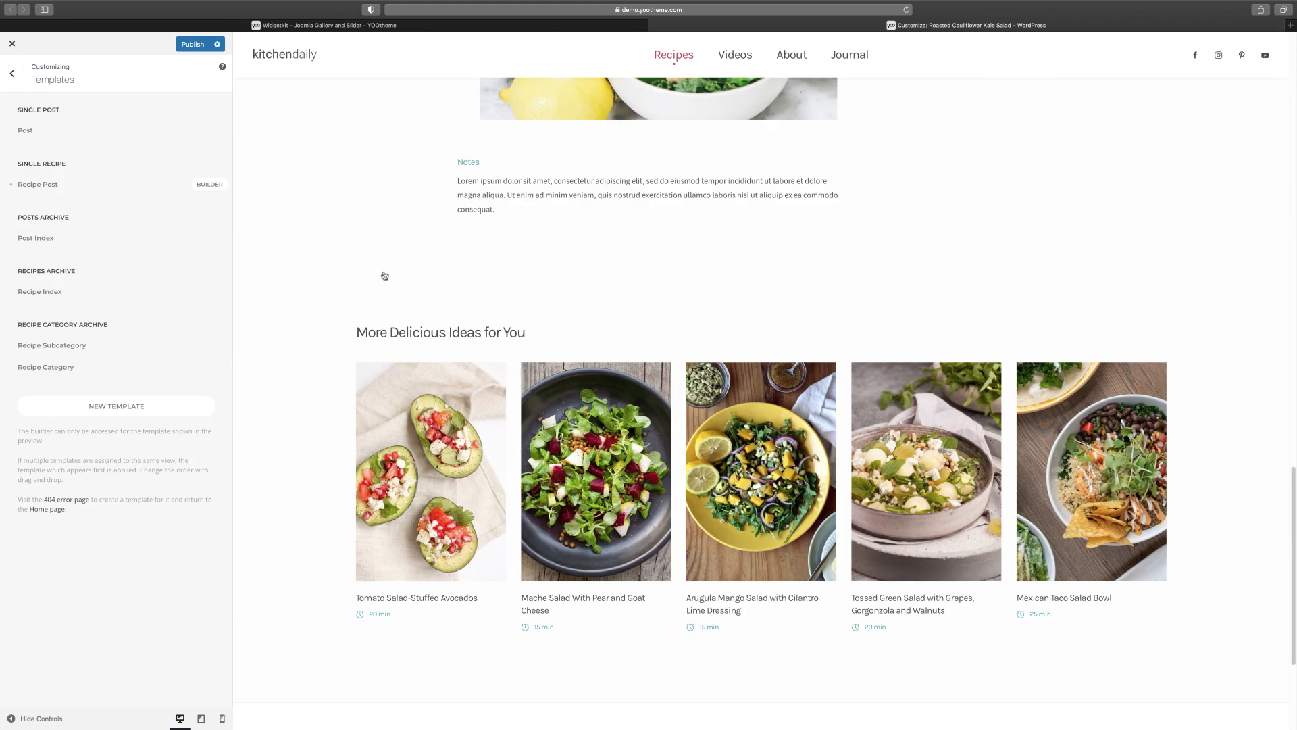
Step: Look over the theme's general Settings, then switch to the Widgetkit demo tab
click(13, 80)
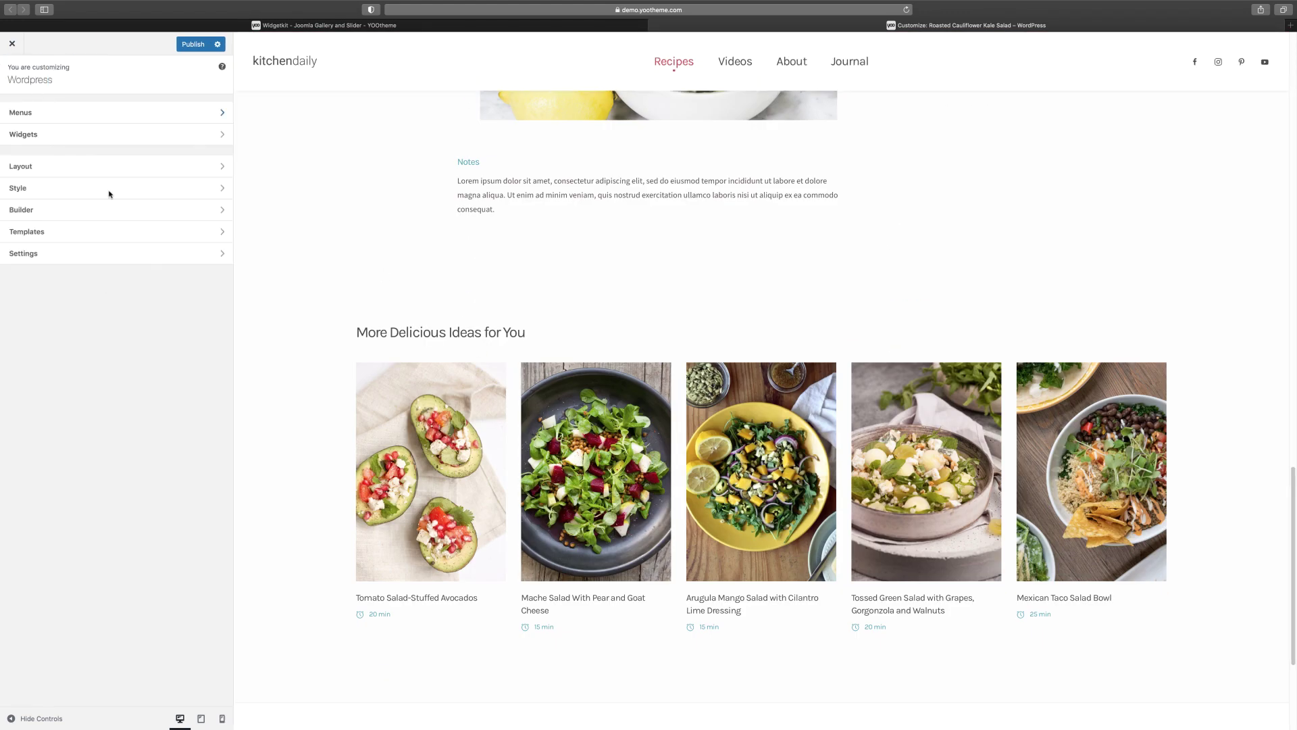
click(62, 259)
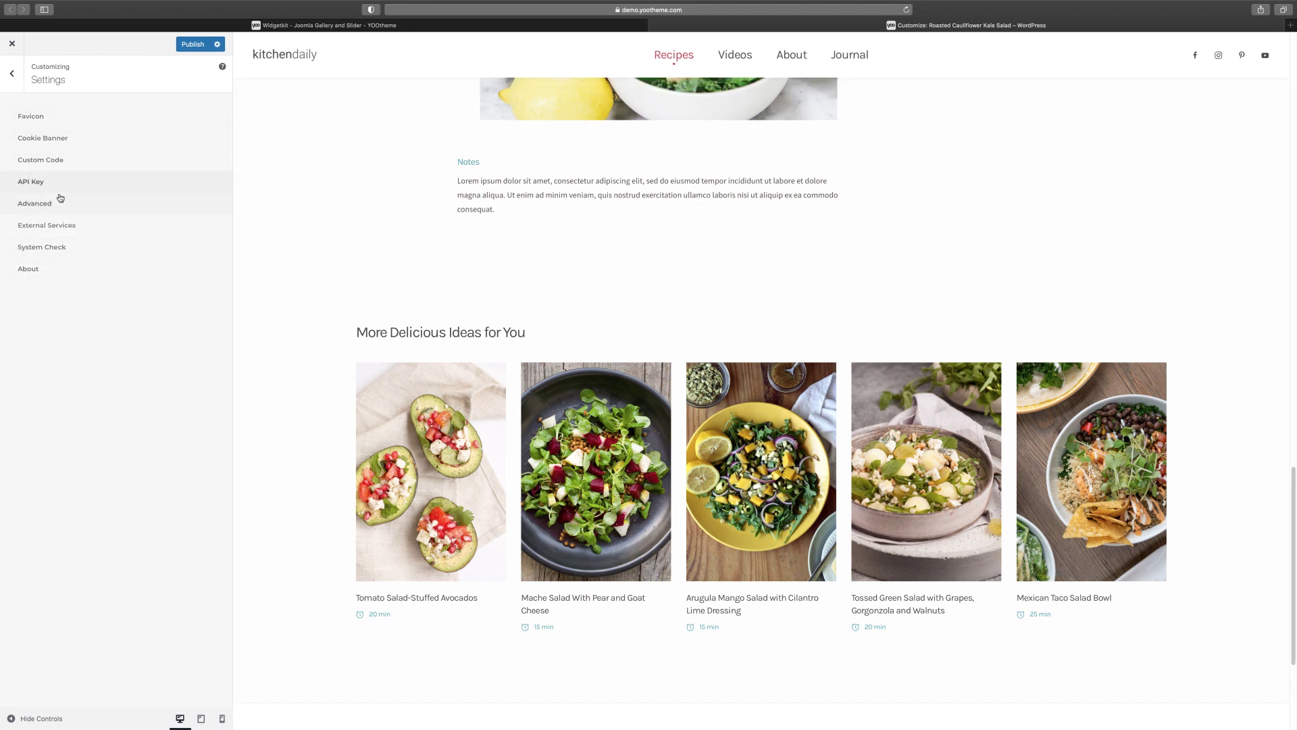
click(12, 75)
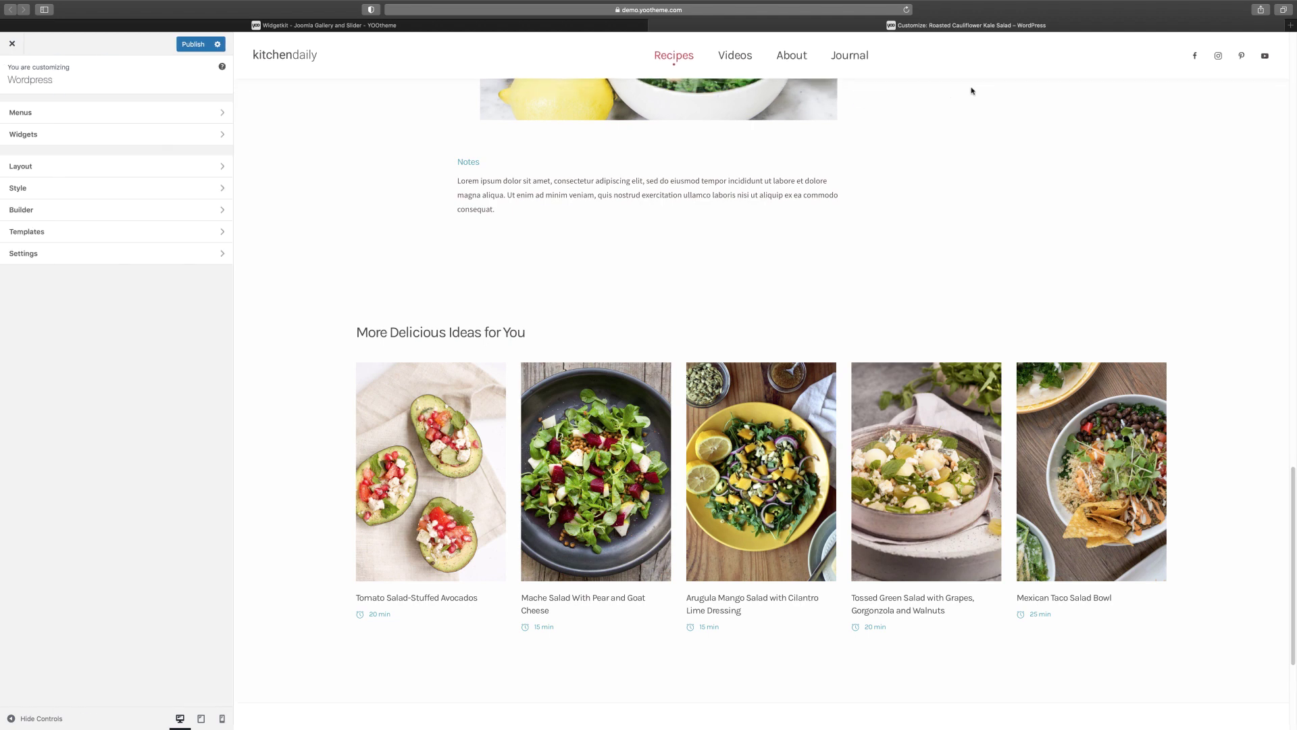
click(588, 27)
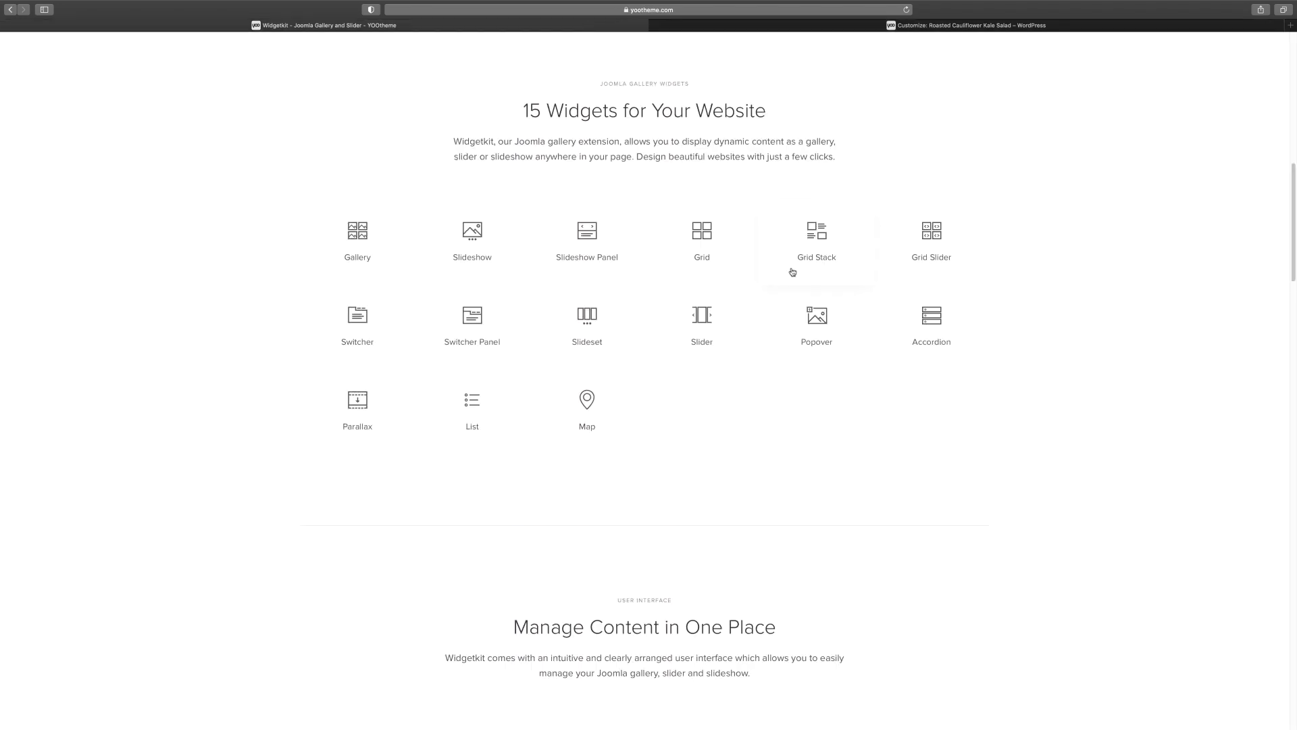